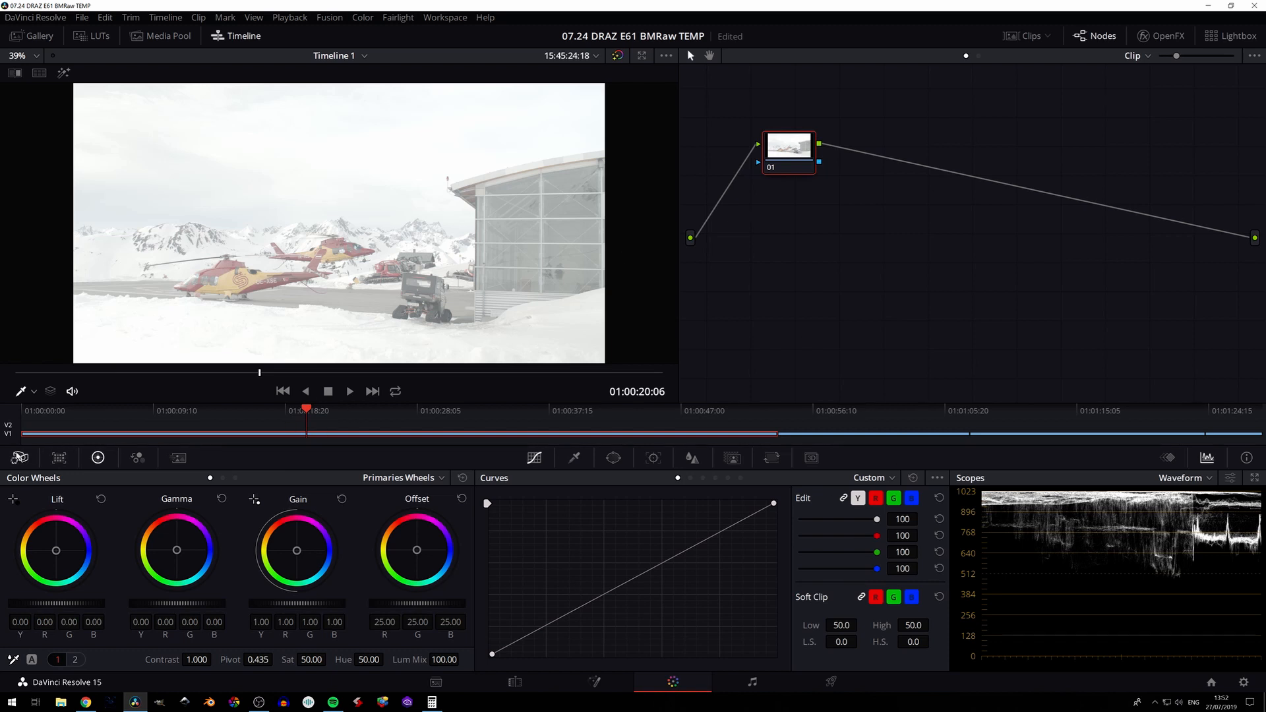
# Step: Open the Camera Raw controls for the helicopter clip
pyautogui.click(20, 458)
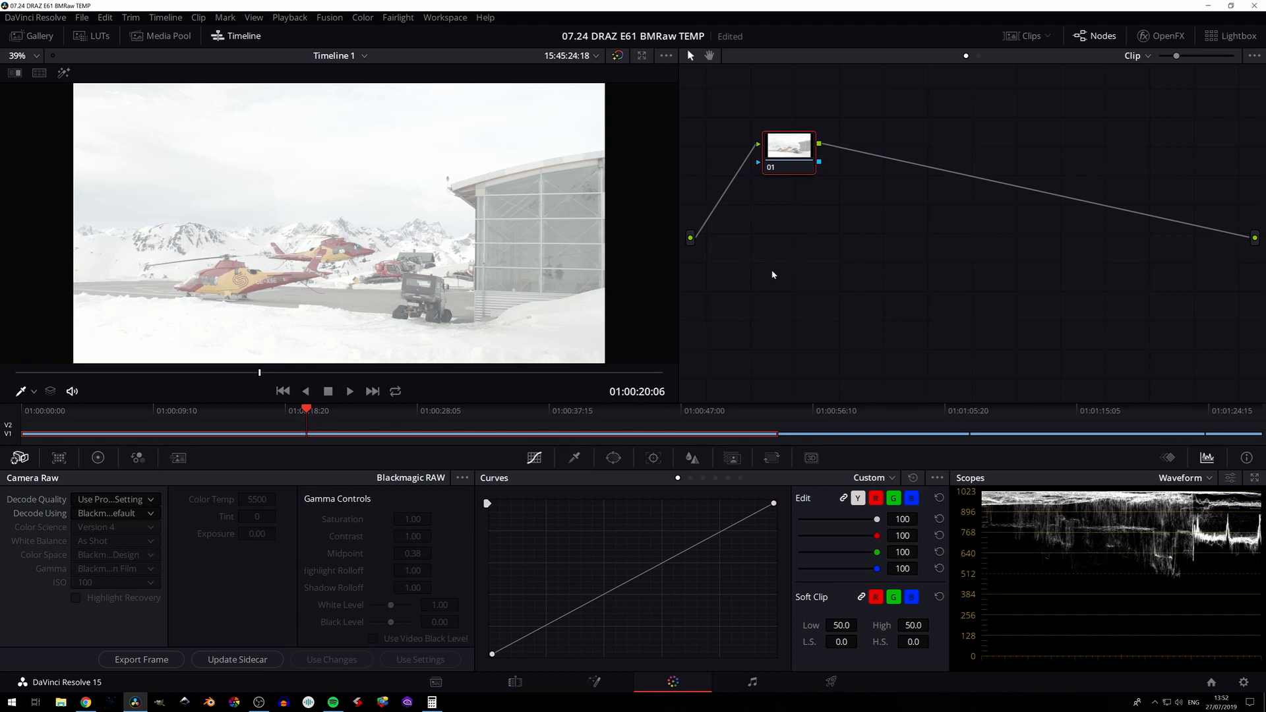
# Step: Switch to Chrome to examine the Raw, Log and Rec709 Video comparison image, and return to DaVinci Resolve
pyautogui.hotkey('alt', 'Tab')
pyautogui.hotkey('alt', 'Tab')
pyautogui.hotkey('alt', 'Tab')
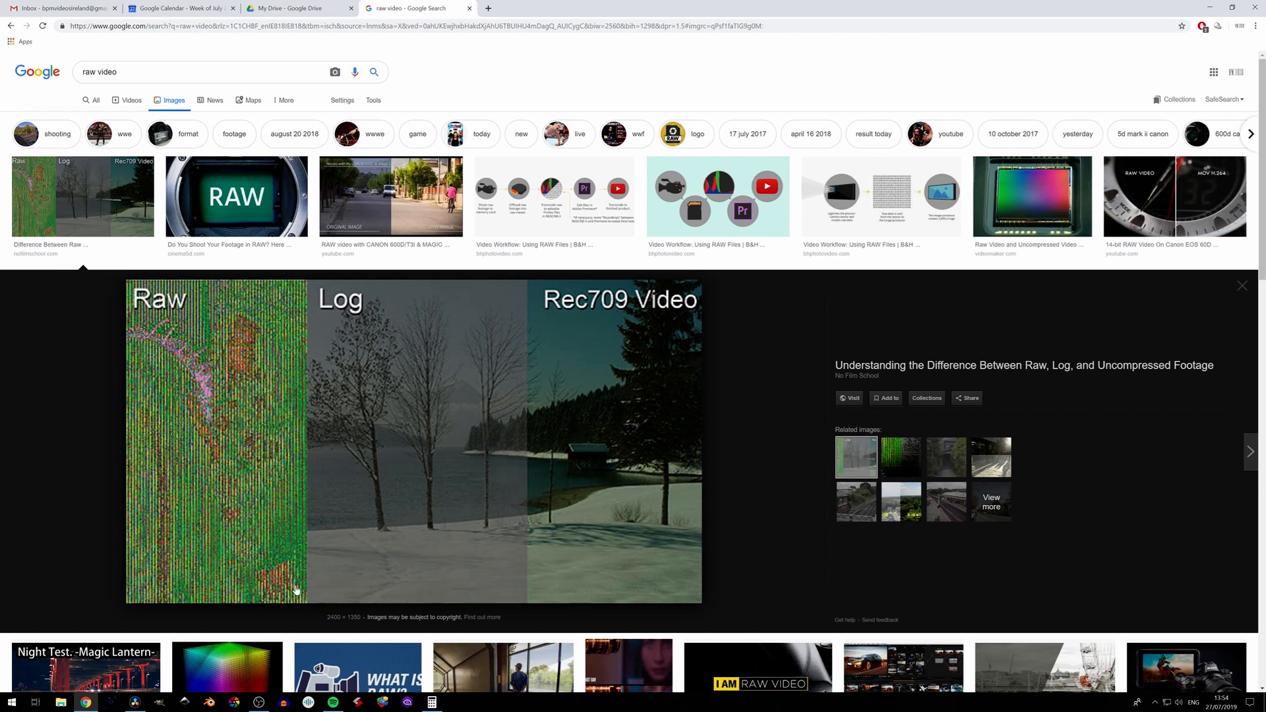
pyautogui.hotkey('alt', 'Tab')
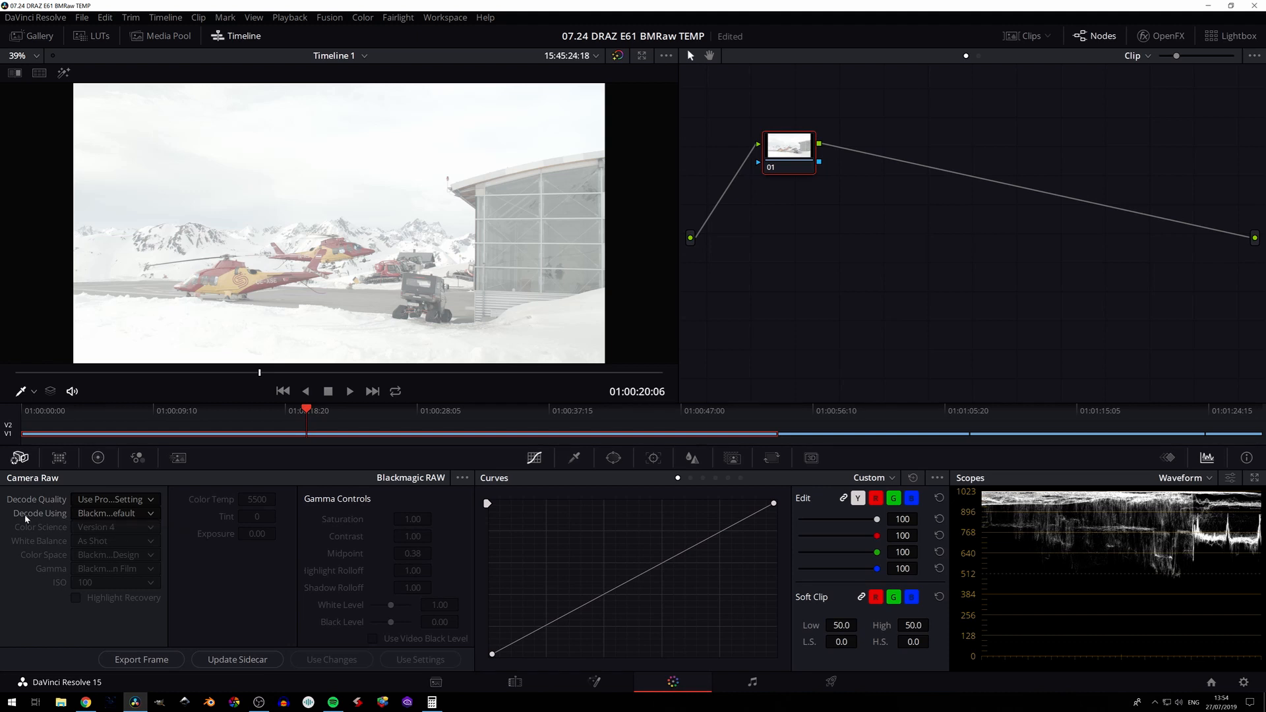
# Step: Review the Decode Using and Decode Quality options for the helicopter clip, leaving quality on Use Project Setting
pyautogui.click(93, 515)
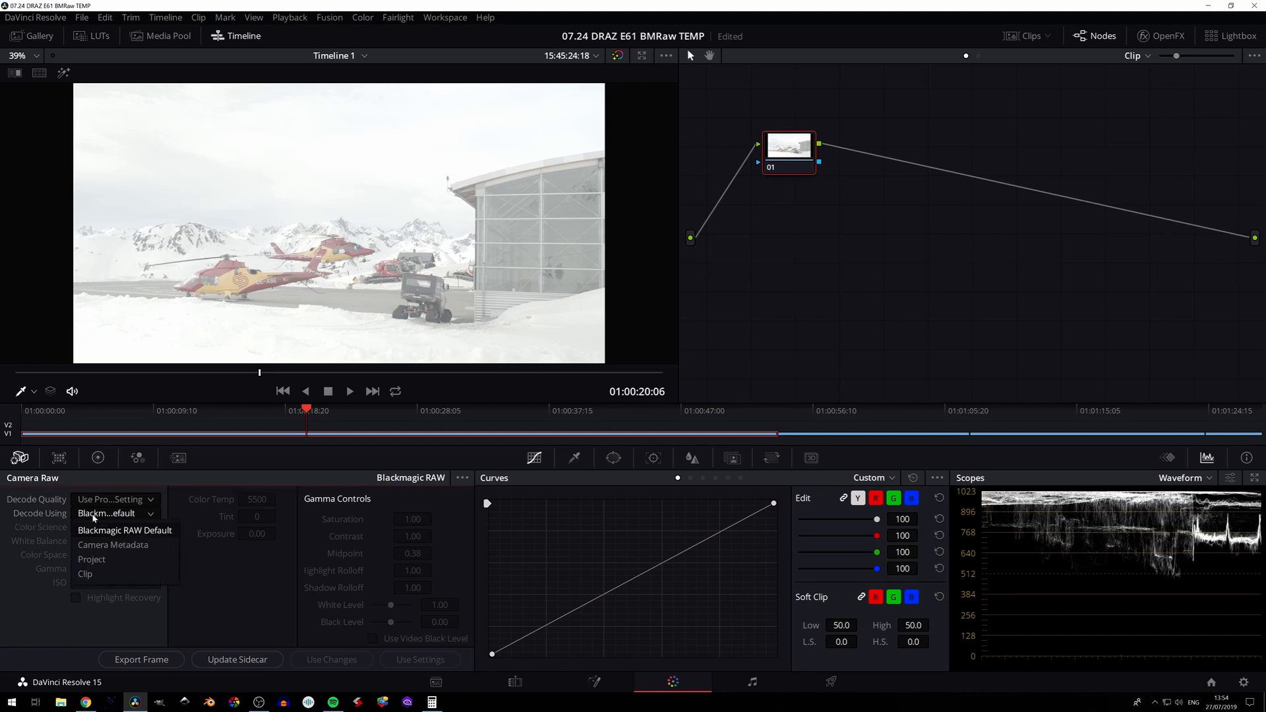
pyautogui.click(93, 518)
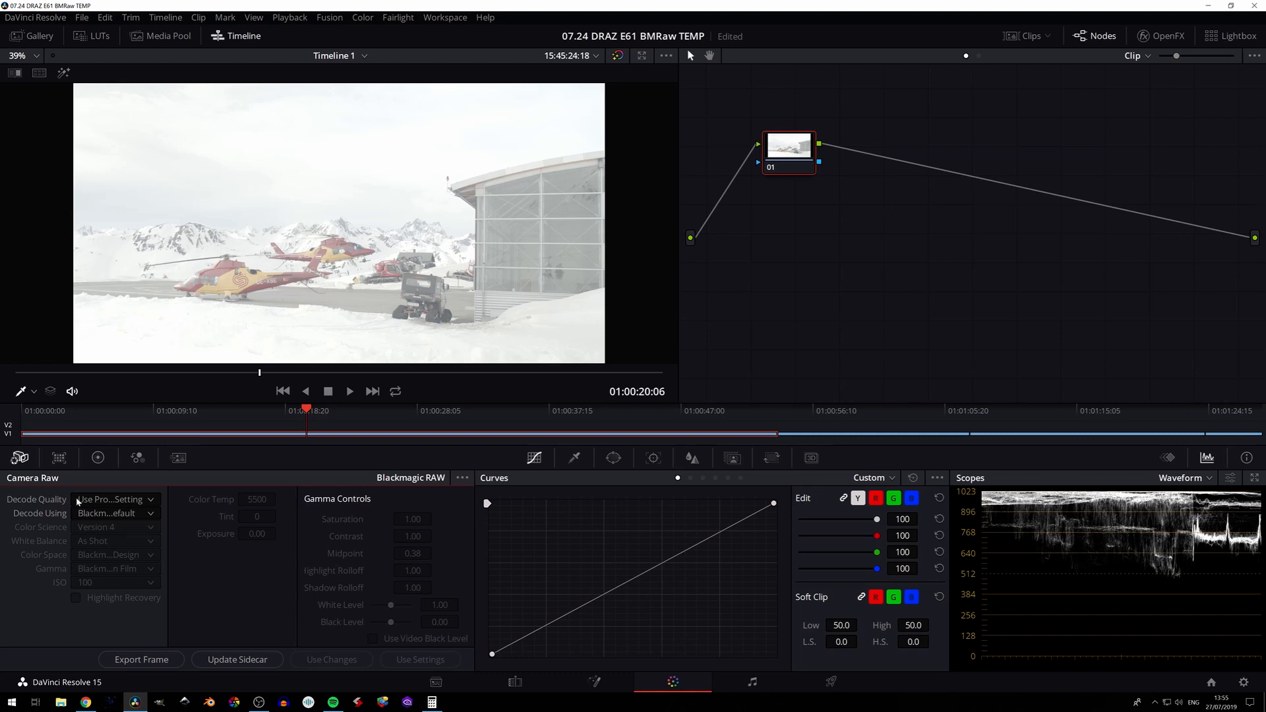
pyautogui.click(101, 501)
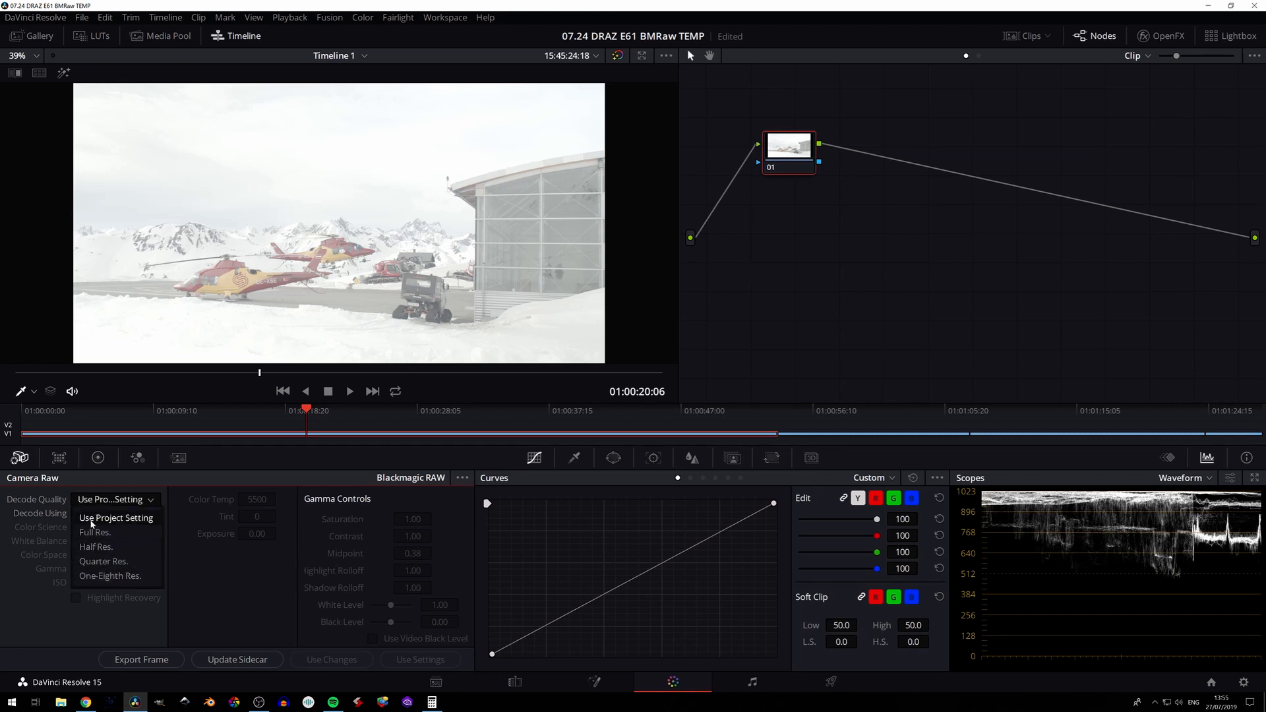
pyautogui.click(91, 521)
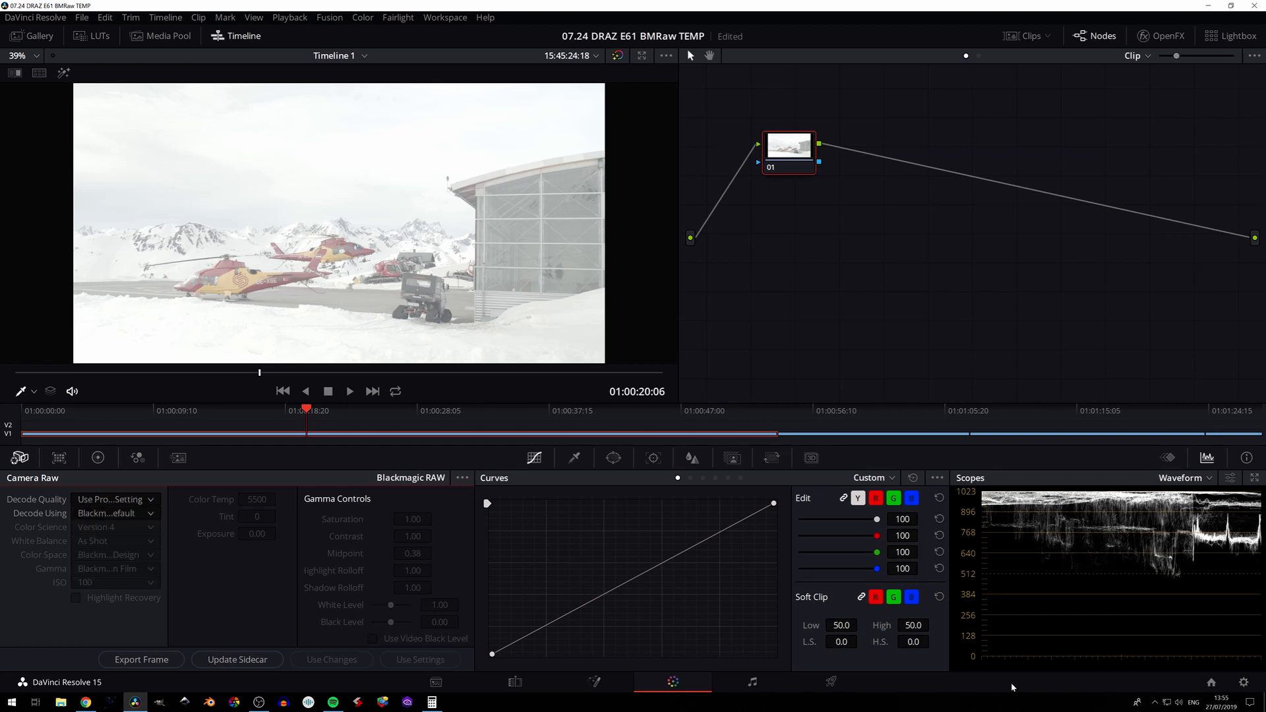
# Step: Examine the Camera RAW page of the project settings and close it without saving
pyautogui.click(1243, 682)
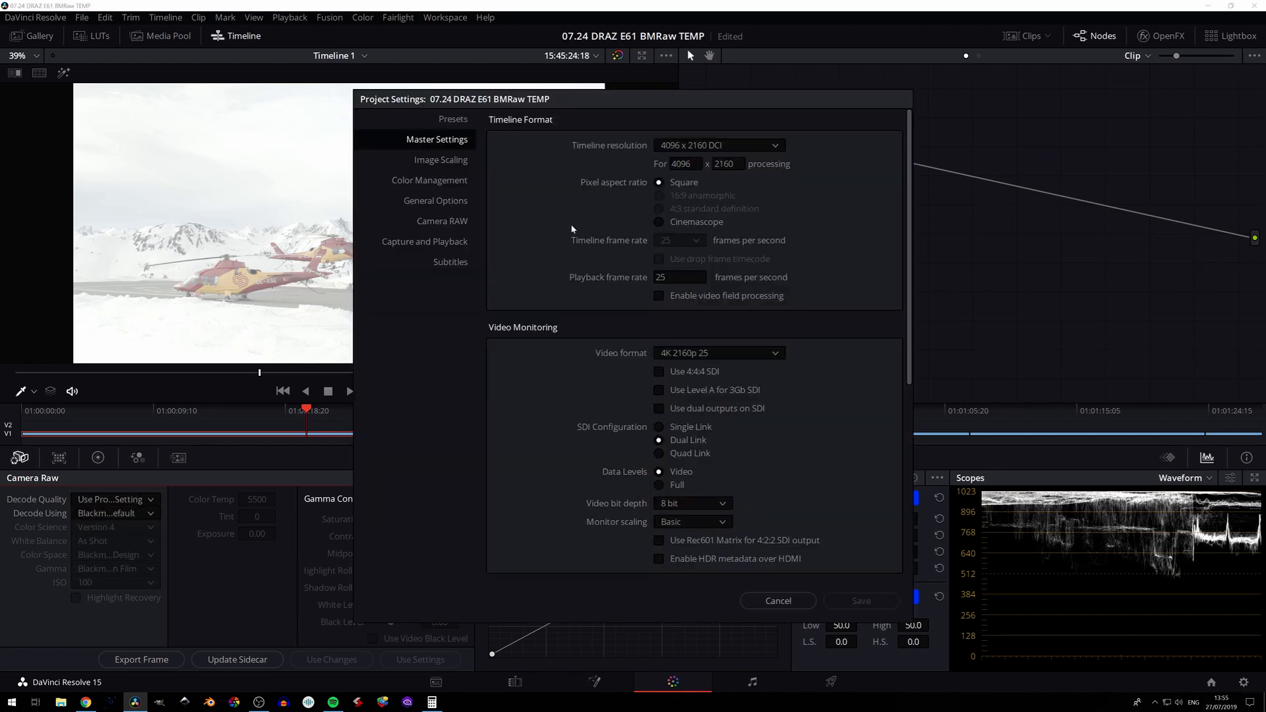
pyautogui.click(430, 224)
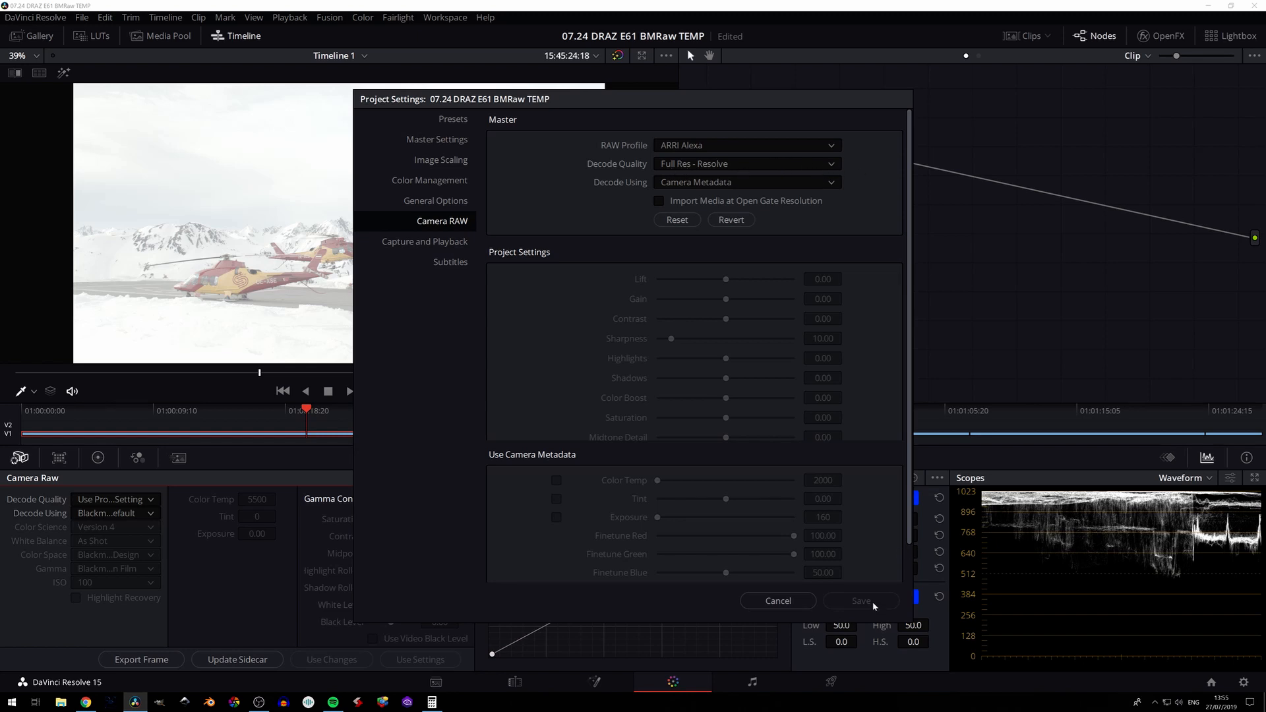
pyautogui.click(798, 602)
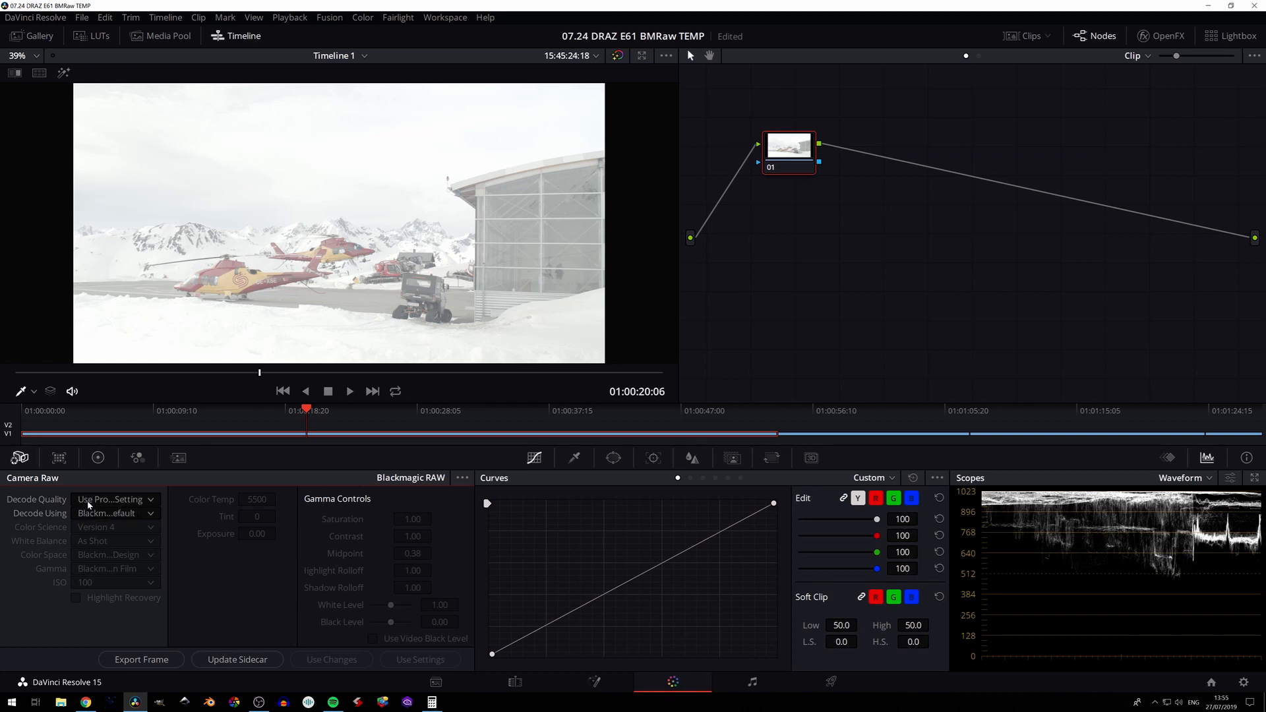
# Step: Play back part of the helicopter clip and park the playhead at 01:00:16:15
pyautogui.click(306, 417)
pyautogui.press('space')
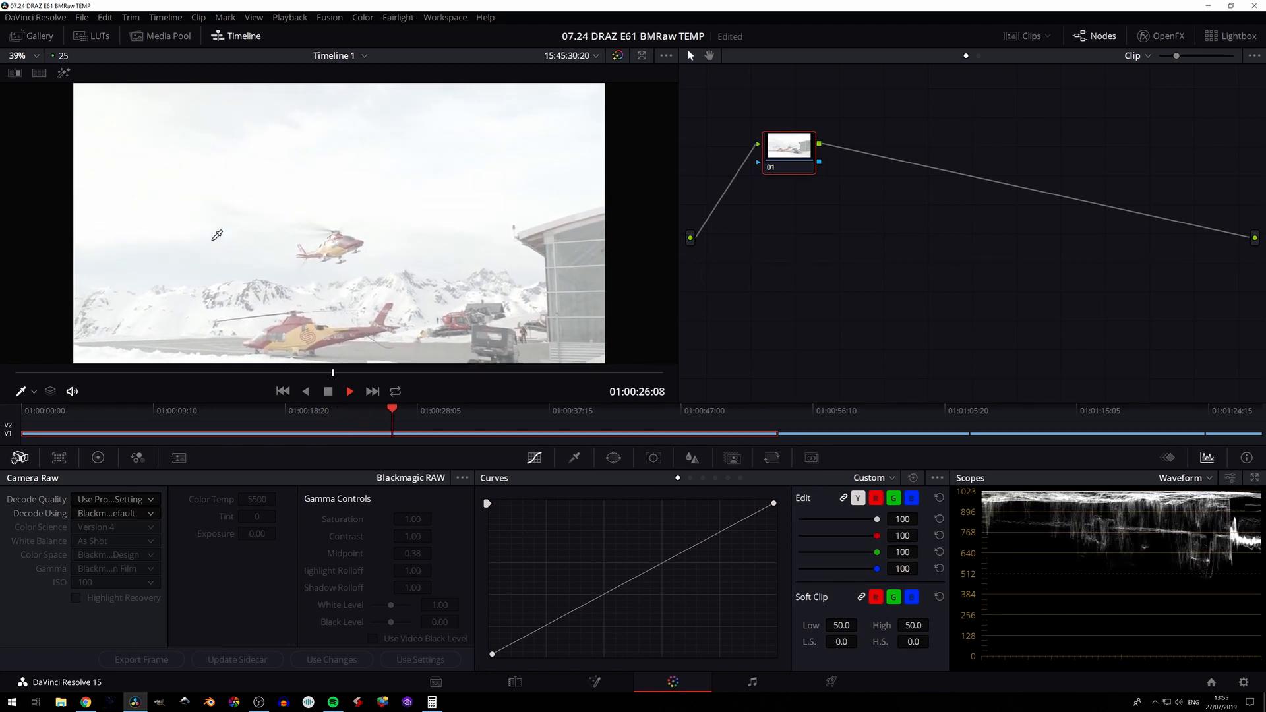
pyautogui.press('space')
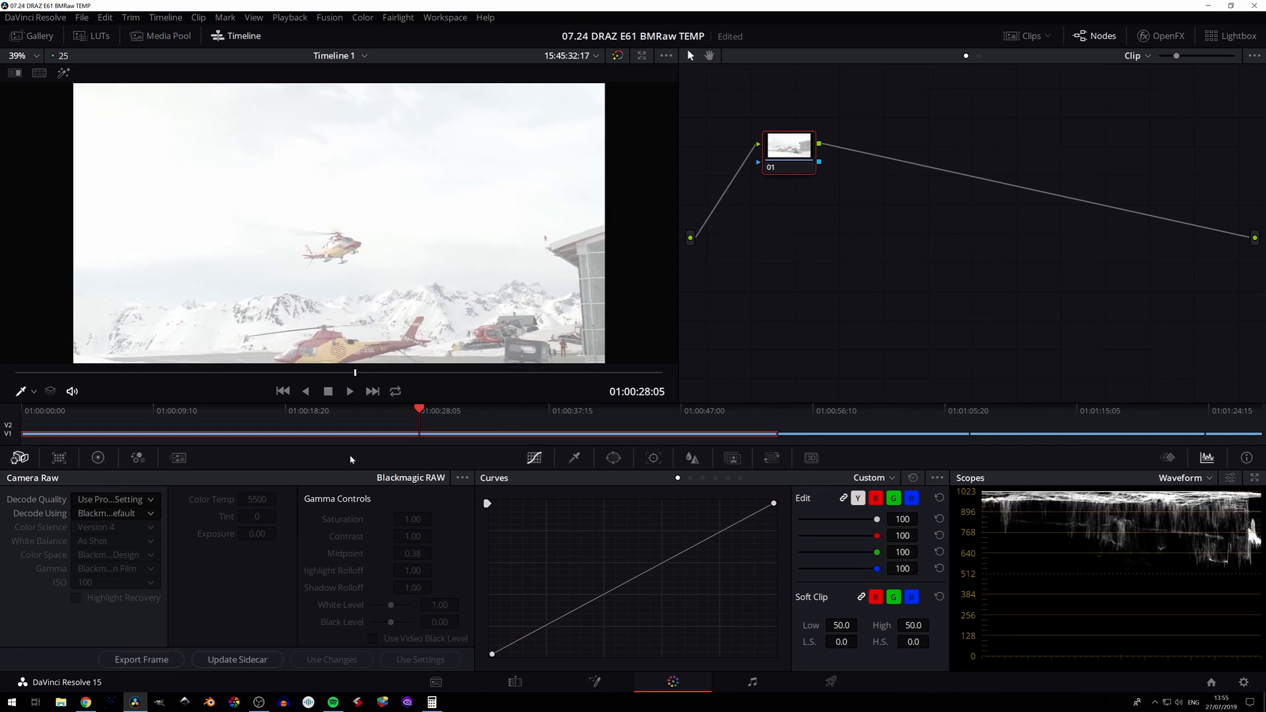
pyautogui.moveTo(321, 413); pyautogui.dragTo(287, 413)
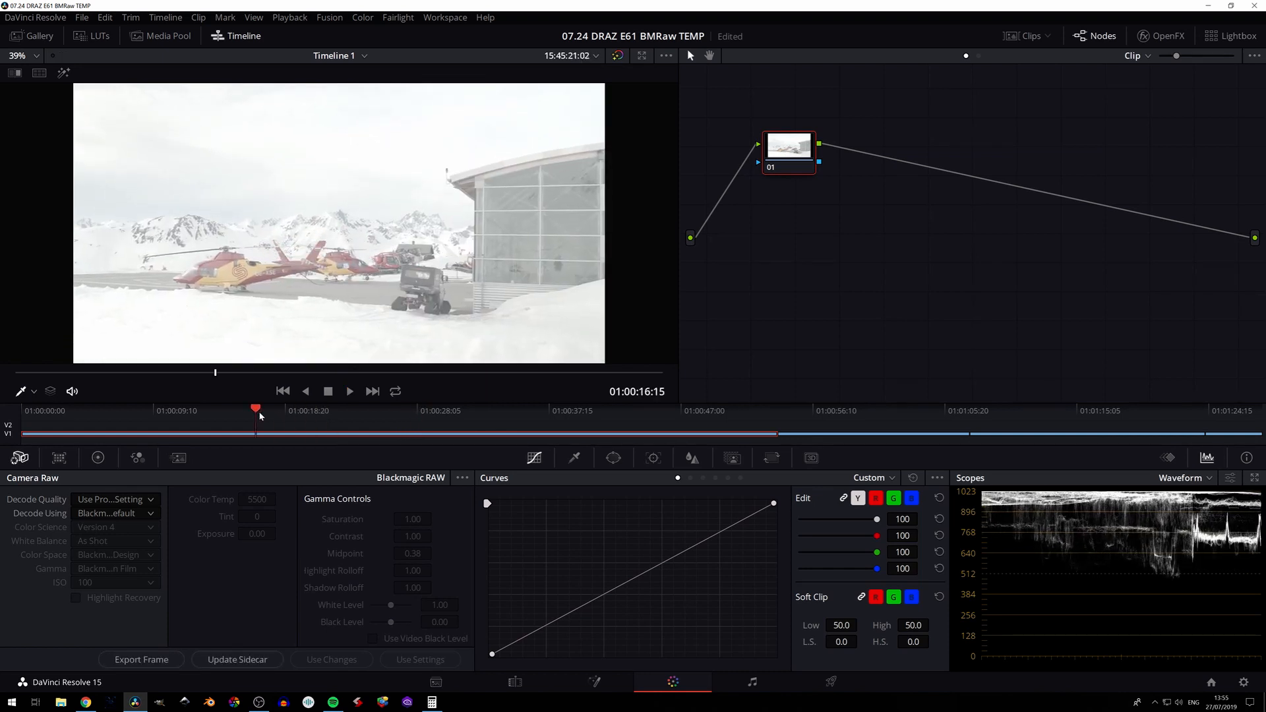
# Step: Set the helicopter clip's Decode Using to Camera Metadata and check the raw comparison image in Chrome again
pyautogui.click(104, 501)
pyautogui.click(69, 511)
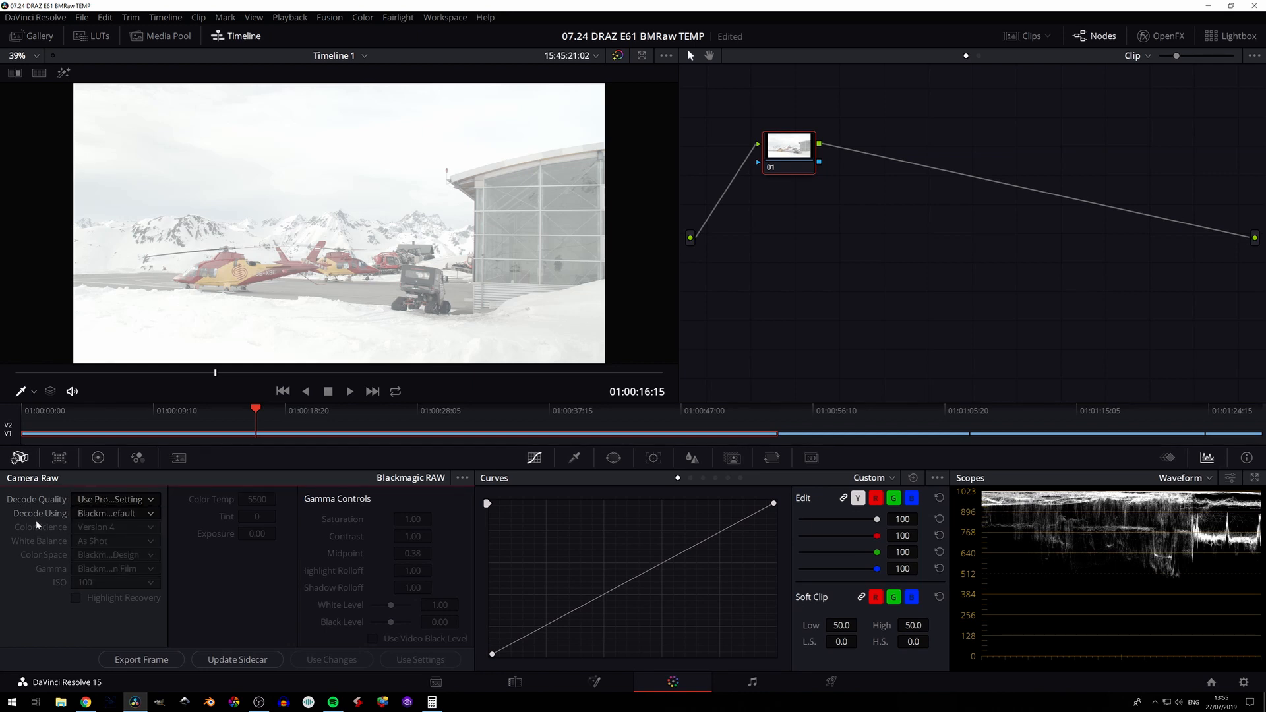
pyautogui.click(95, 516)
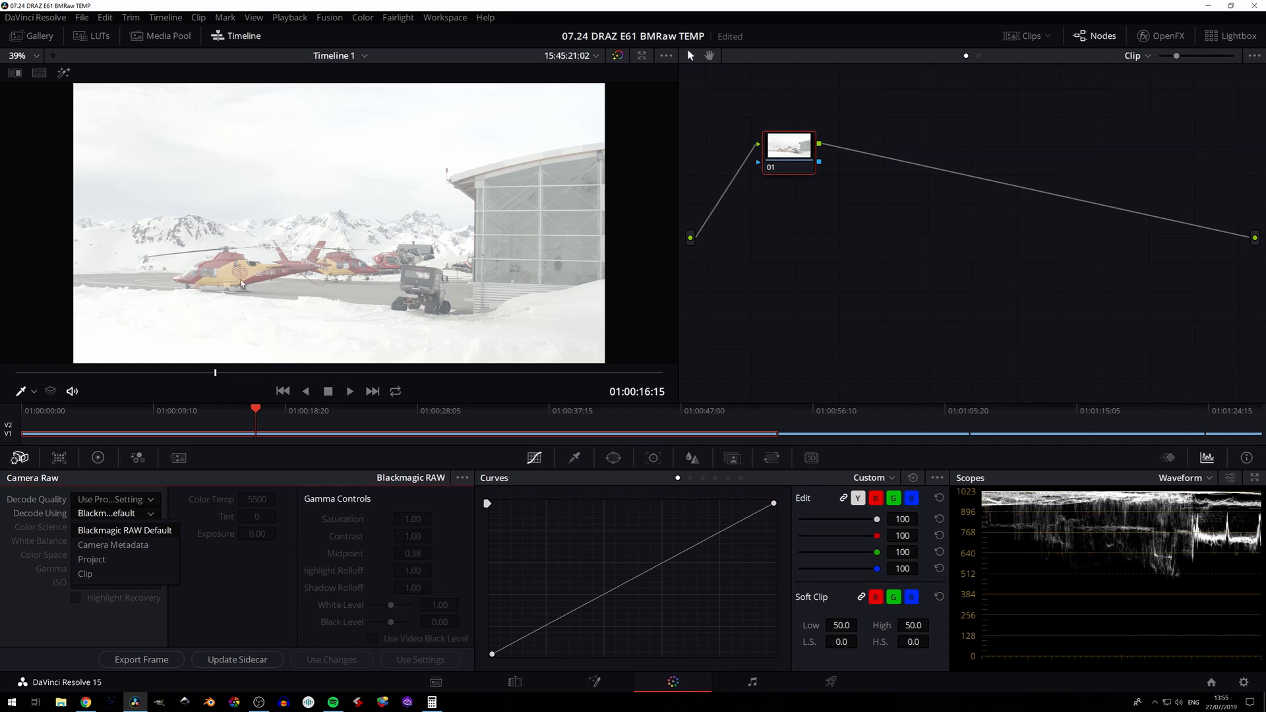
pyautogui.click(114, 546)
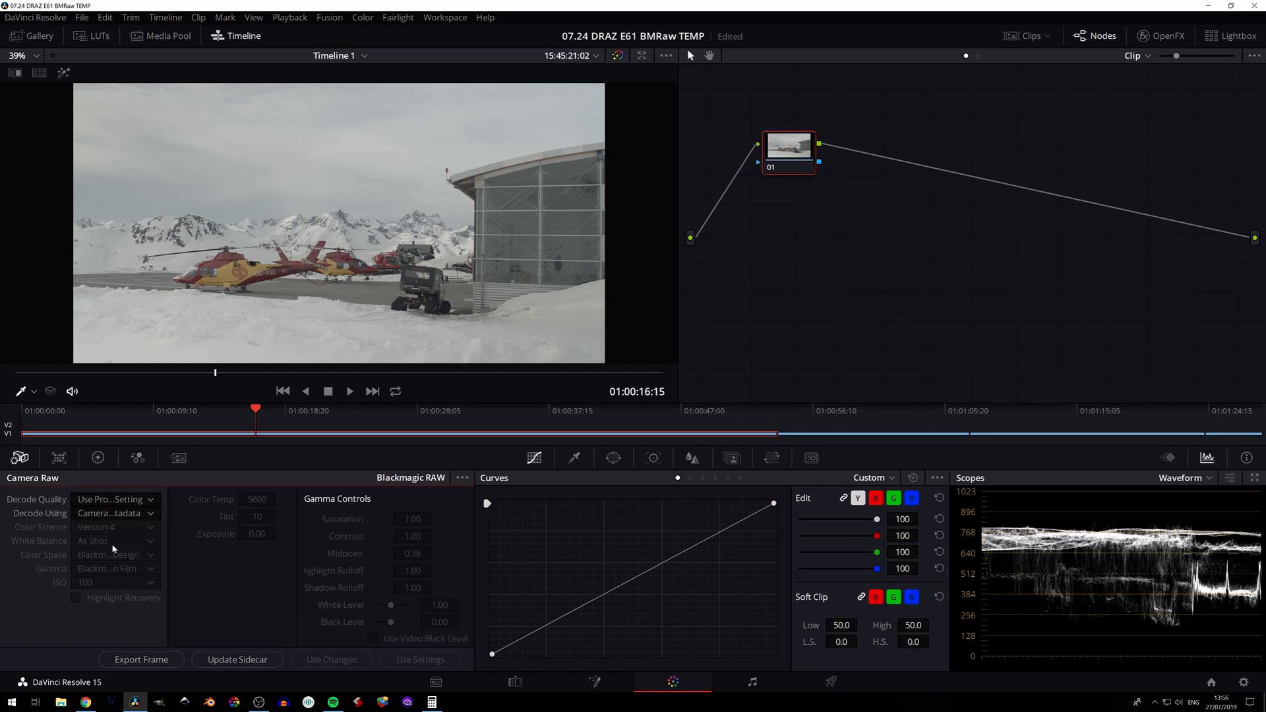
pyautogui.click(86, 702)
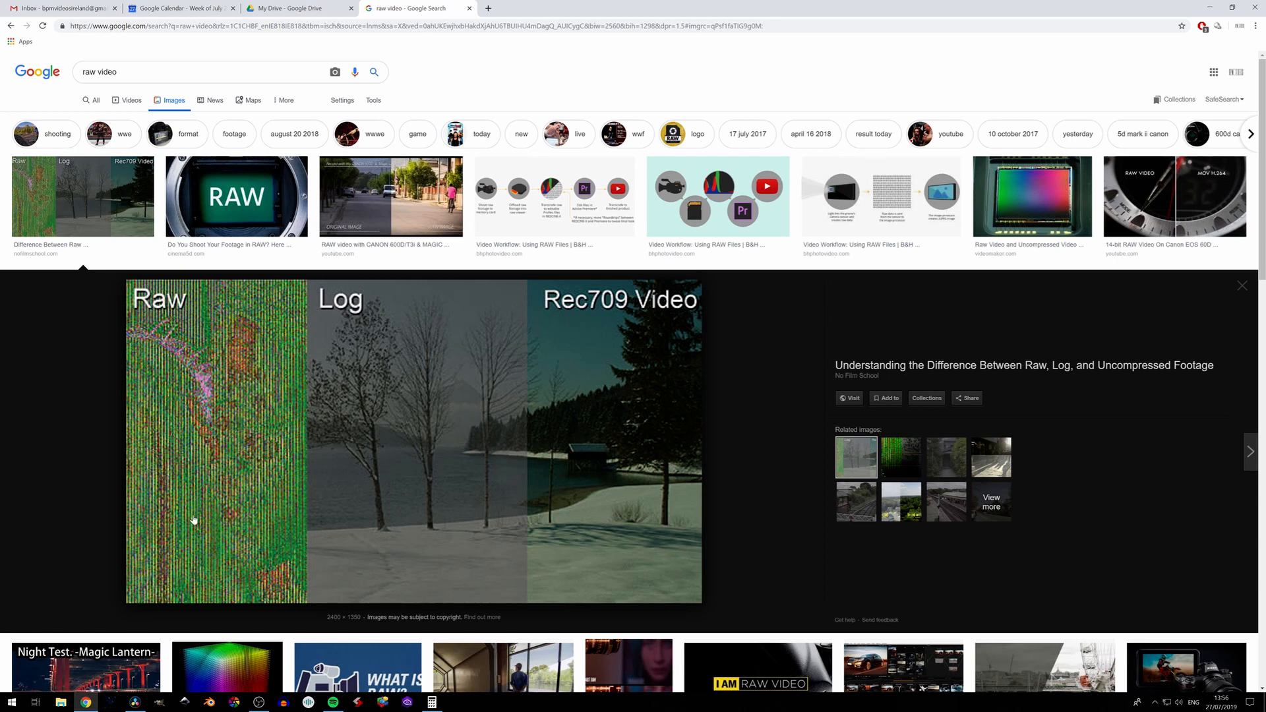
pyautogui.click(86, 702)
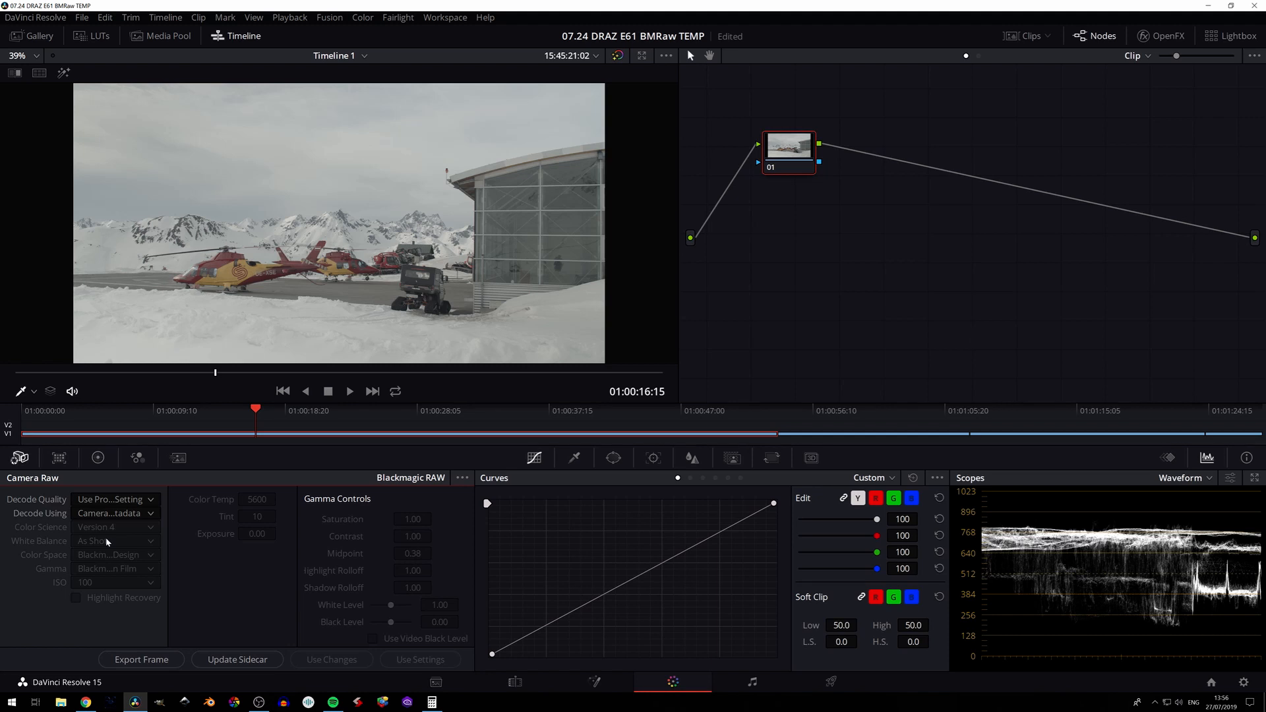
# Step: Review the decode sources again and set the helicopter clip's Decode Using to Project
pyautogui.click(100, 516)
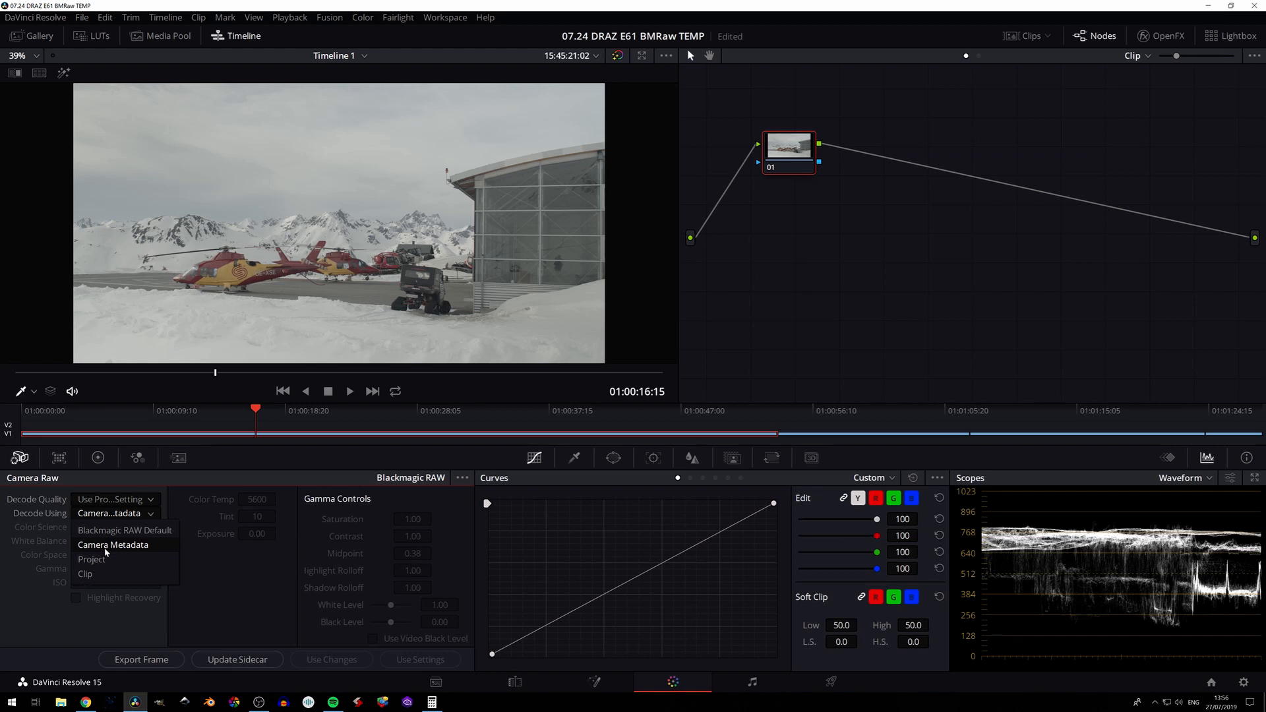
pyautogui.click(106, 547)
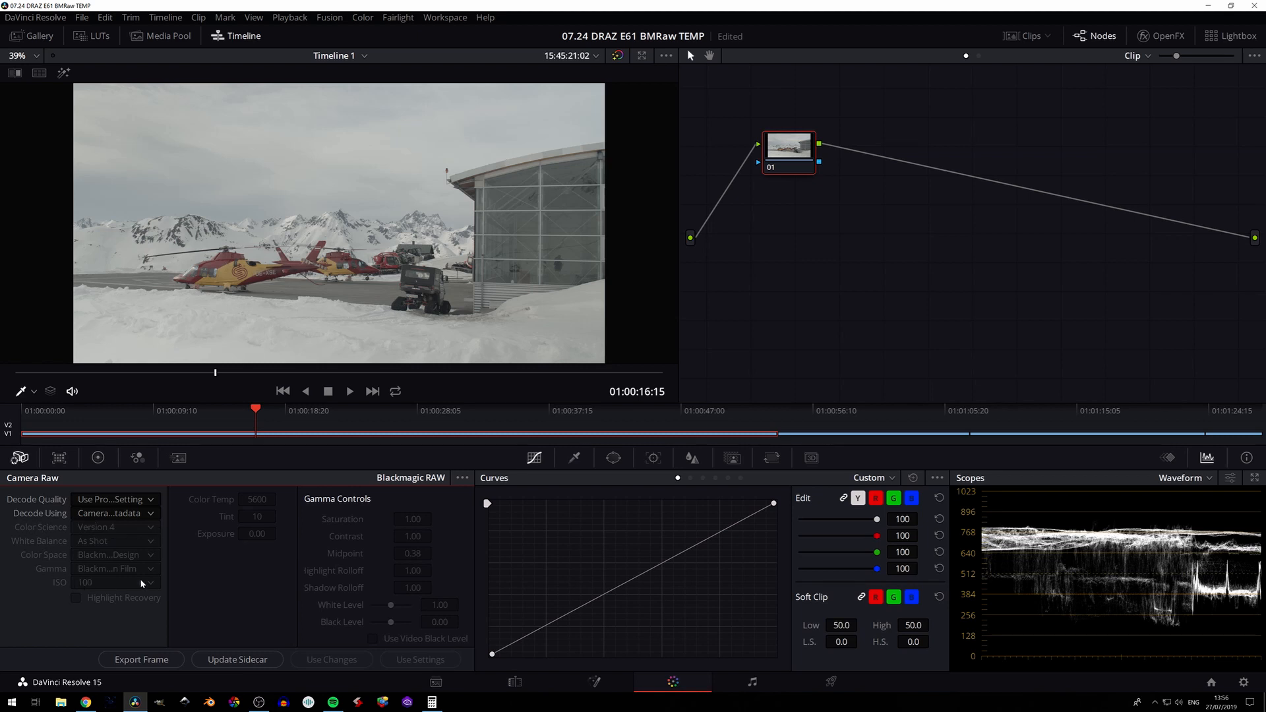
pyautogui.click(89, 513)
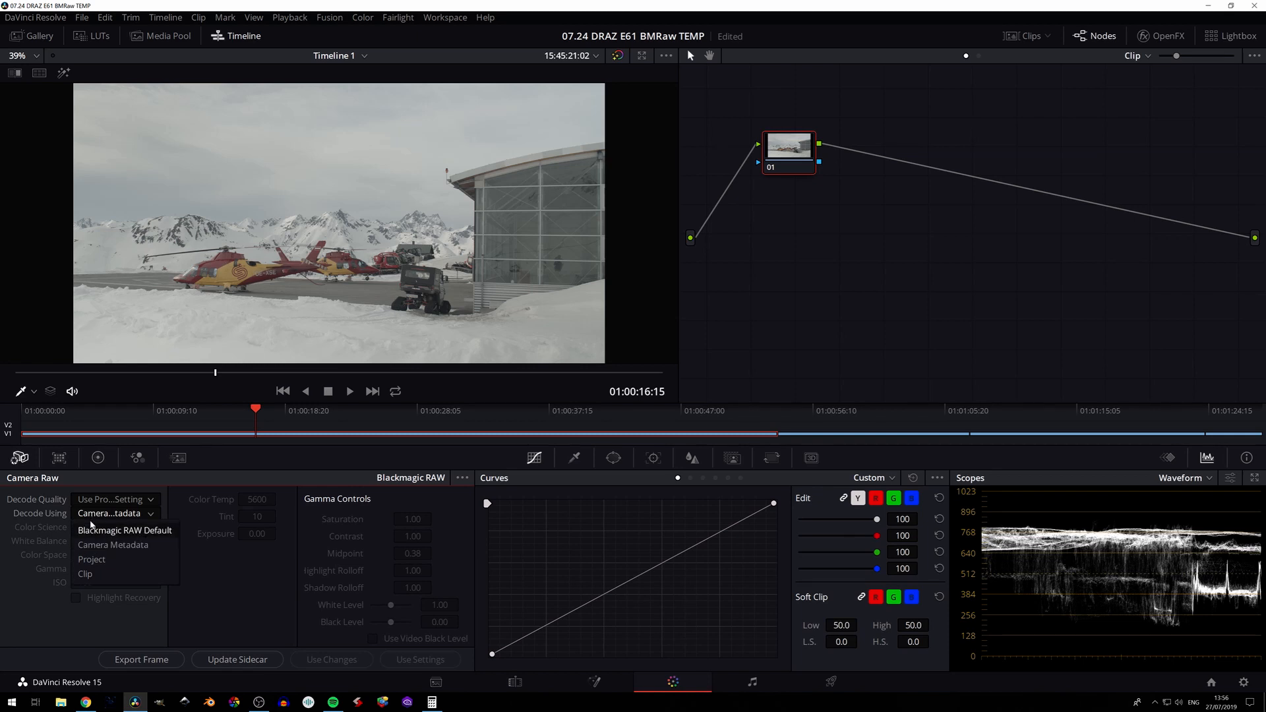
pyautogui.click(92, 560)
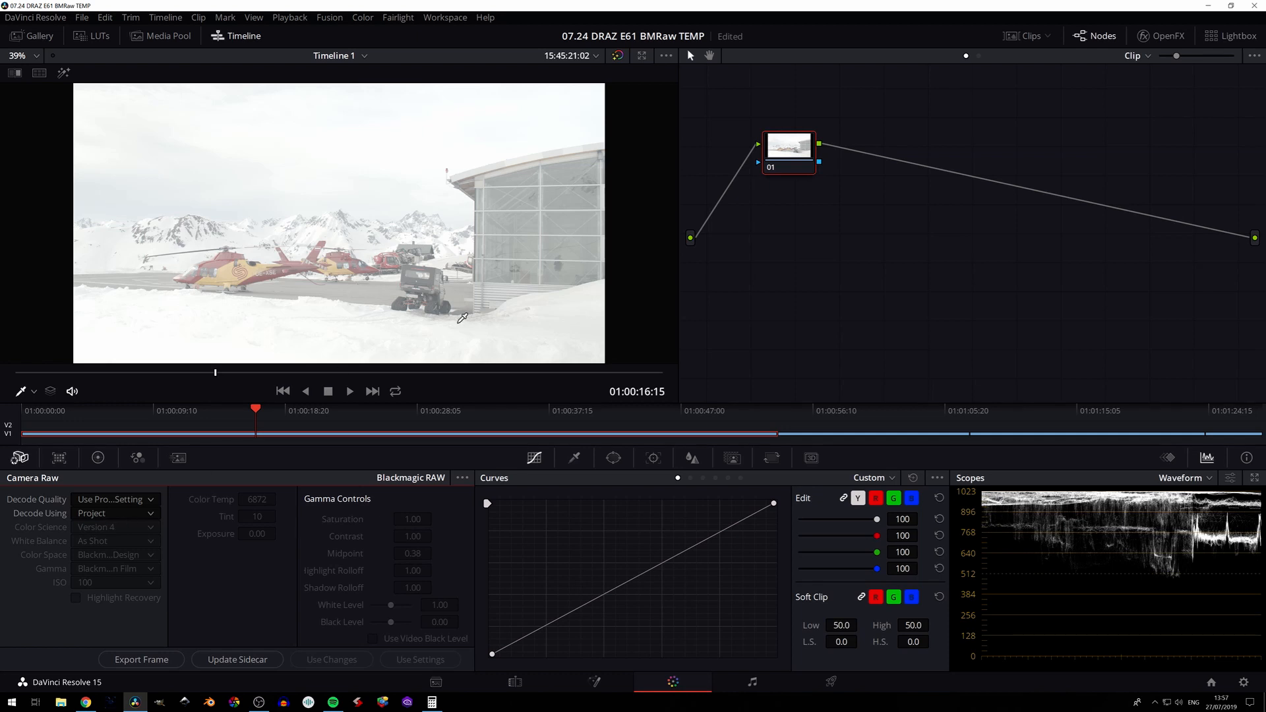
# Step: In the project's Camera RAW settings, choose the Blackmagic RAW profile with Full Res. decode quality
pyautogui.click(1244, 685)
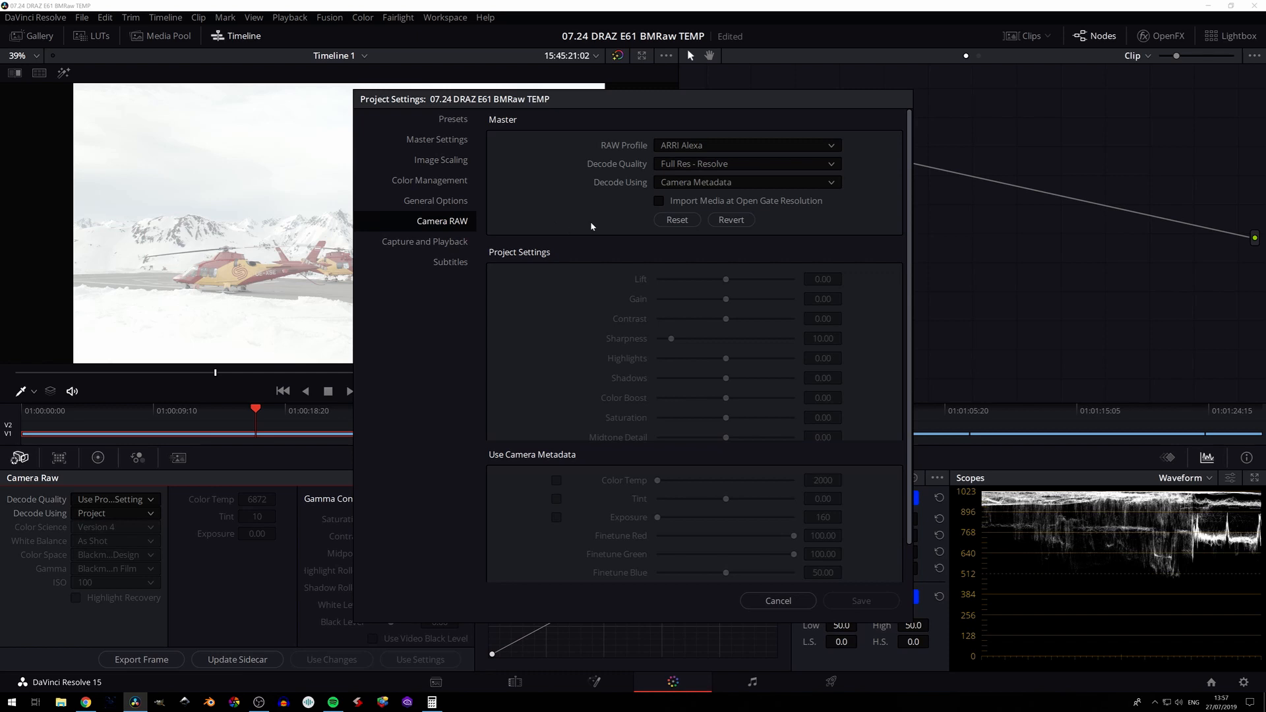
pyautogui.click(691, 148)
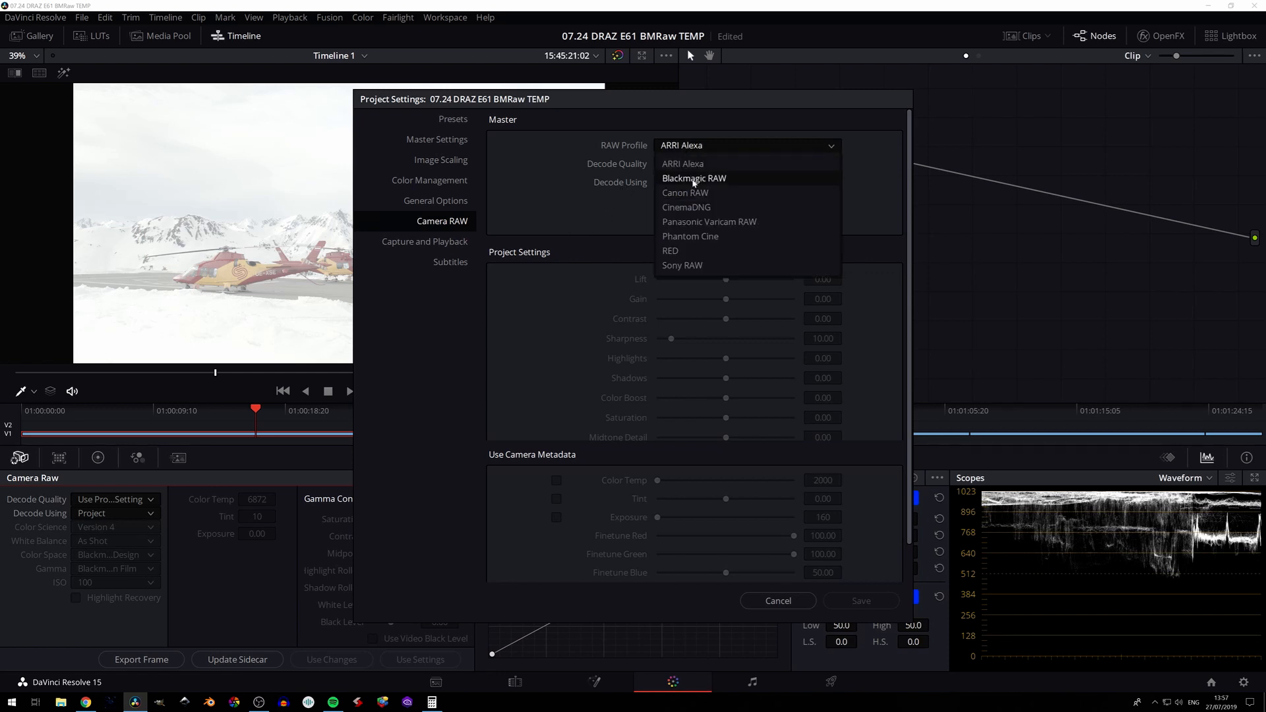
pyautogui.click(694, 179)
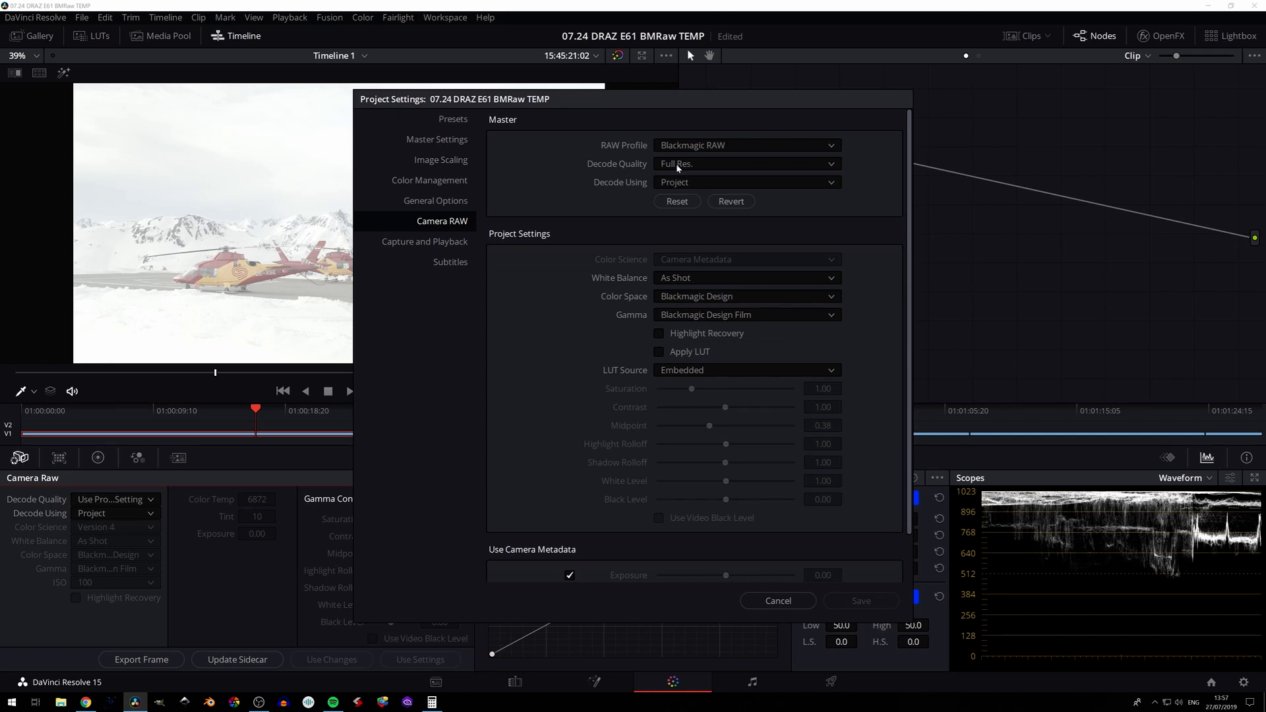
pyautogui.click(677, 165)
pyautogui.click(678, 172)
# Step: Compare the Camera Metadata and Project decode sources, set the project's Decode Using to Project, and save the project settings
pyautogui.click(681, 184)
pyautogui.click(678, 230)
pyautogui.click(680, 183)
pyautogui.click(683, 220)
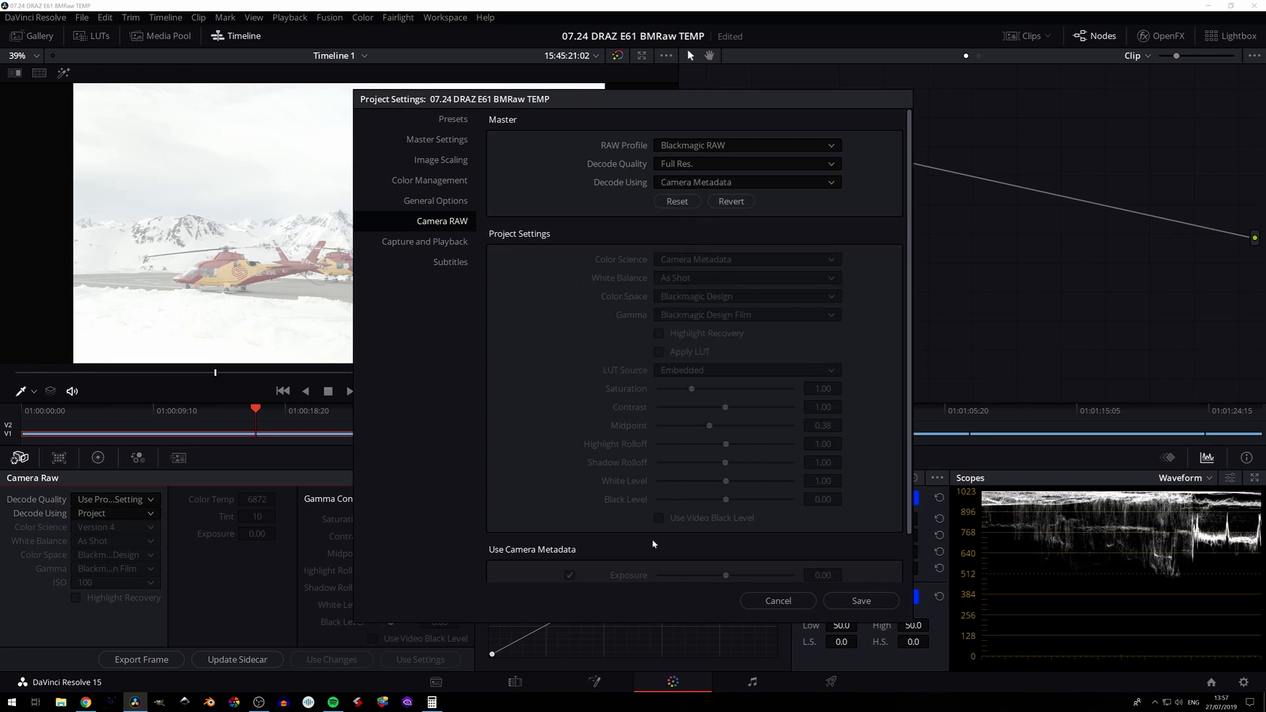
pyautogui.click(681, 184)
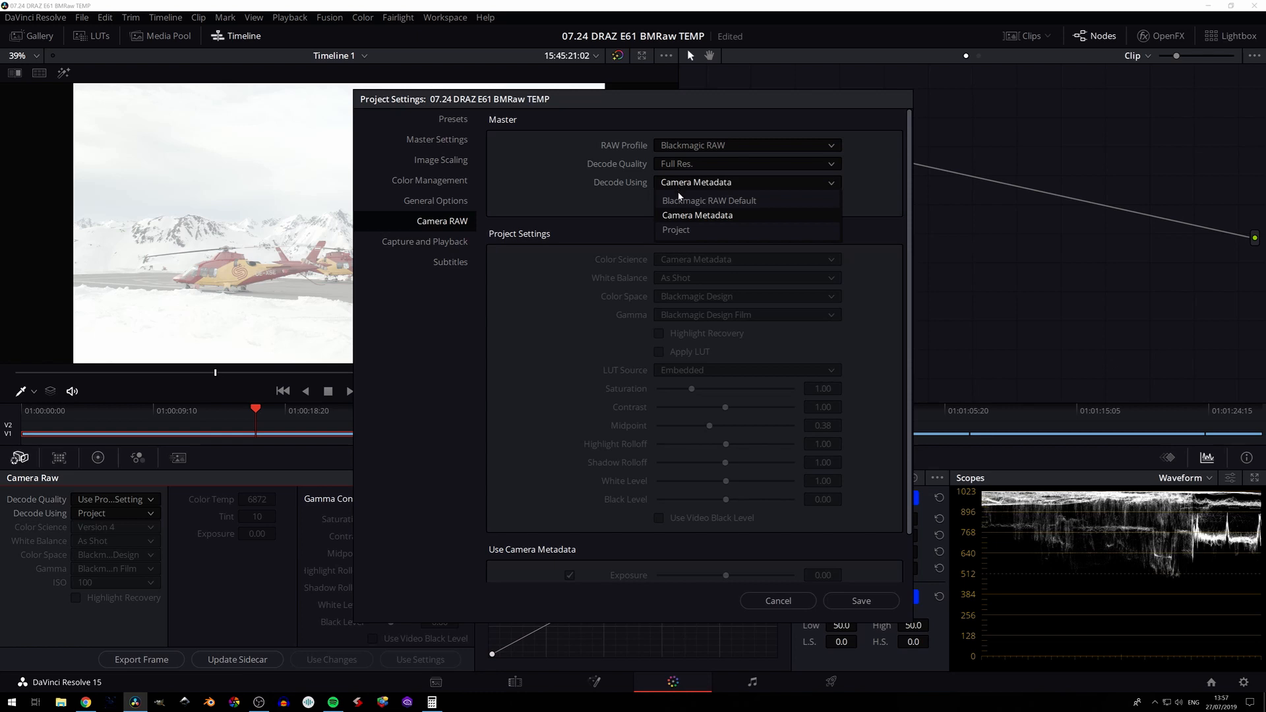
pyautogui.click(683, 230)
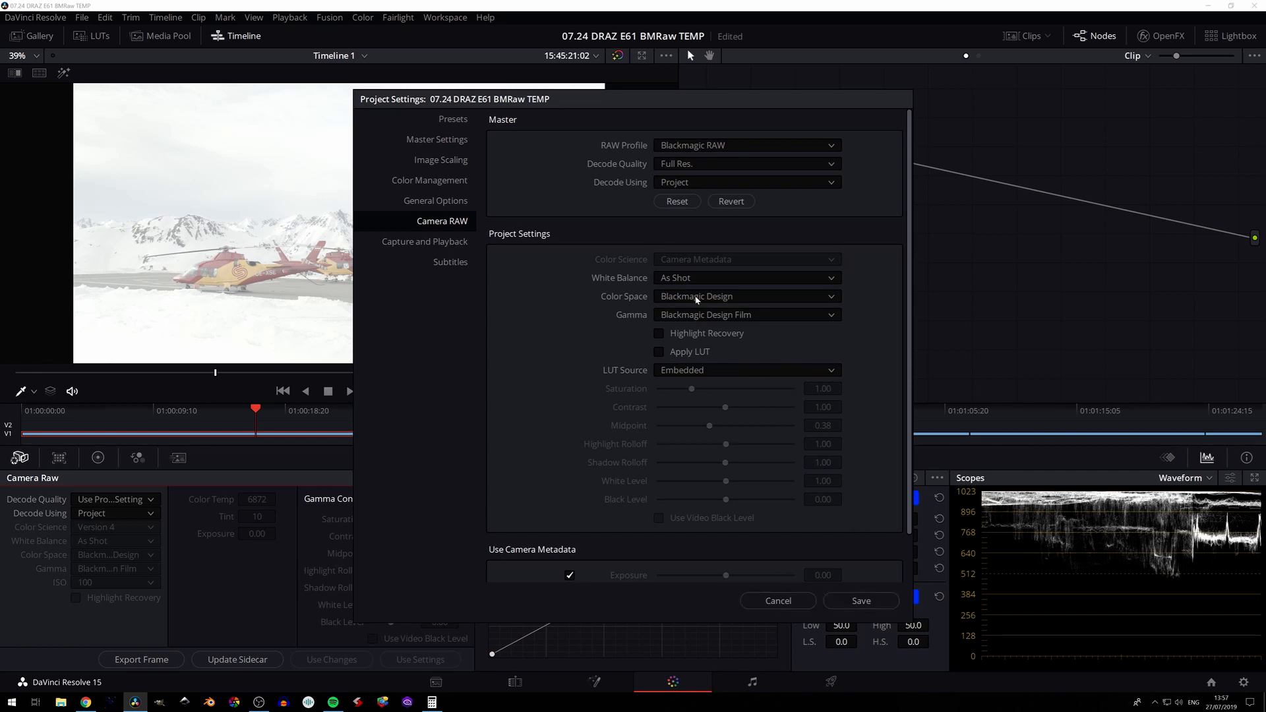
pyautogui.click(862, 601)
# Step: Select the snowy road clip, try decoding it using Project, and set its Decode Using to Clip
pyautogui.click(827, 435)
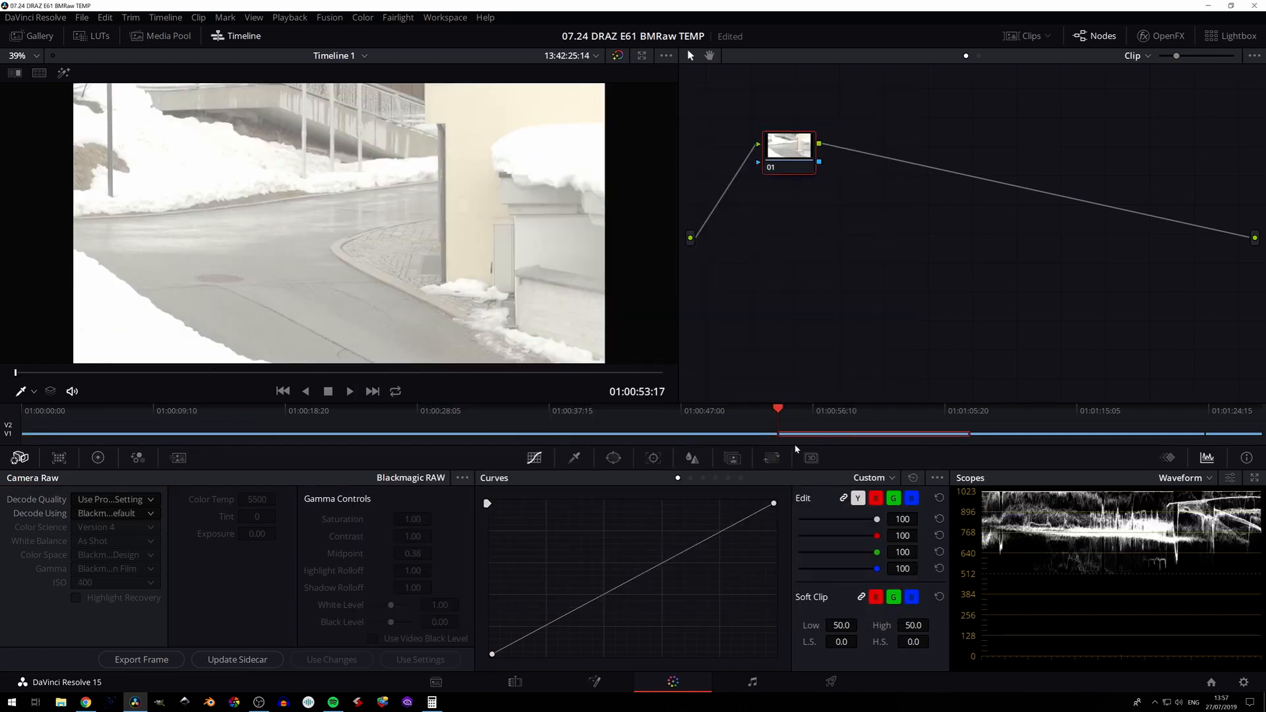
pyautogui.click(157, 511)
pyautogui.click(109, 559)
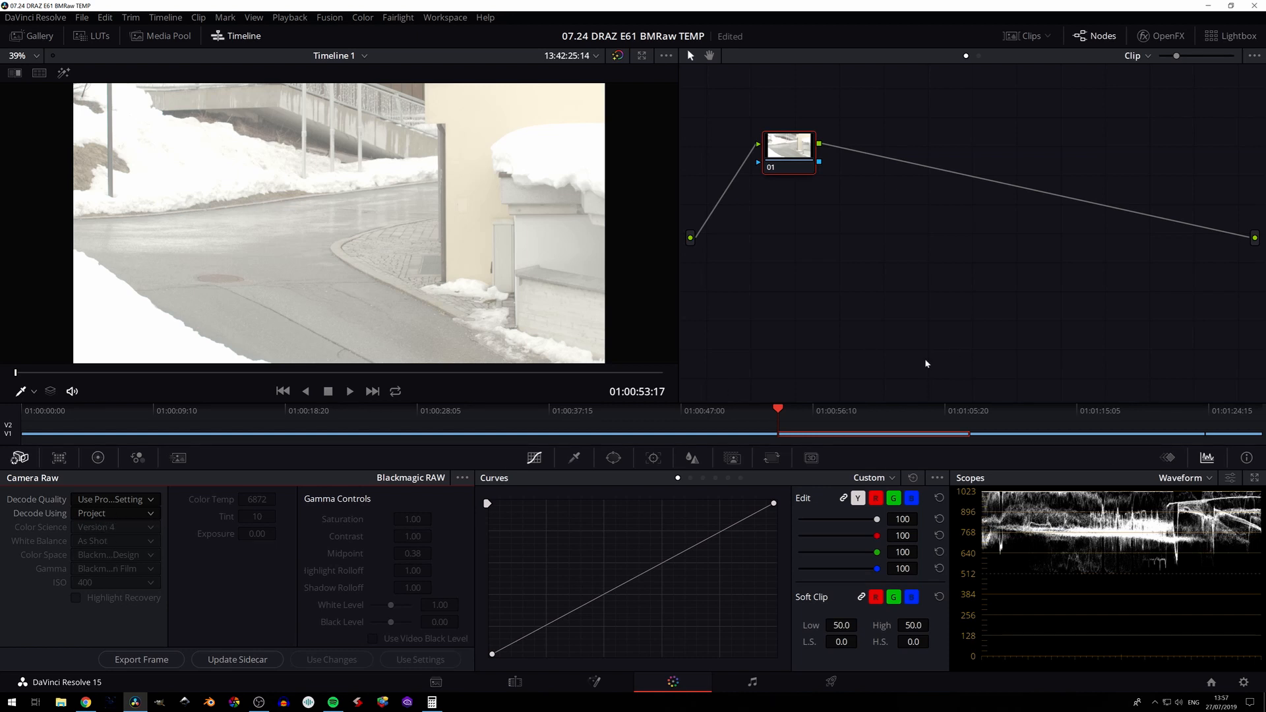
pyautogui.click(133, 515)
pyautogui.click(102, 579)
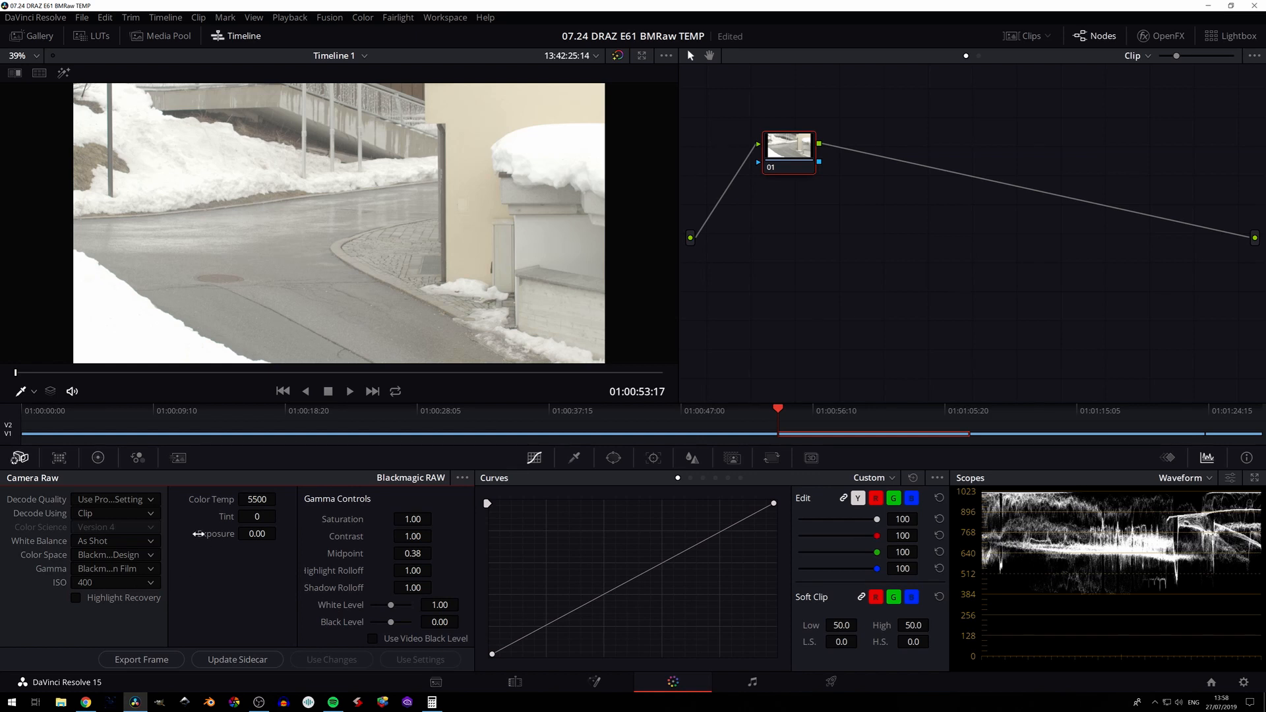
# Step: Go back to the helicopter clip and set its Decode Using to Clip
pyautogui.click(203, 434)
pyautogui.click(111, 513)
pyautogui.click(89, 561)
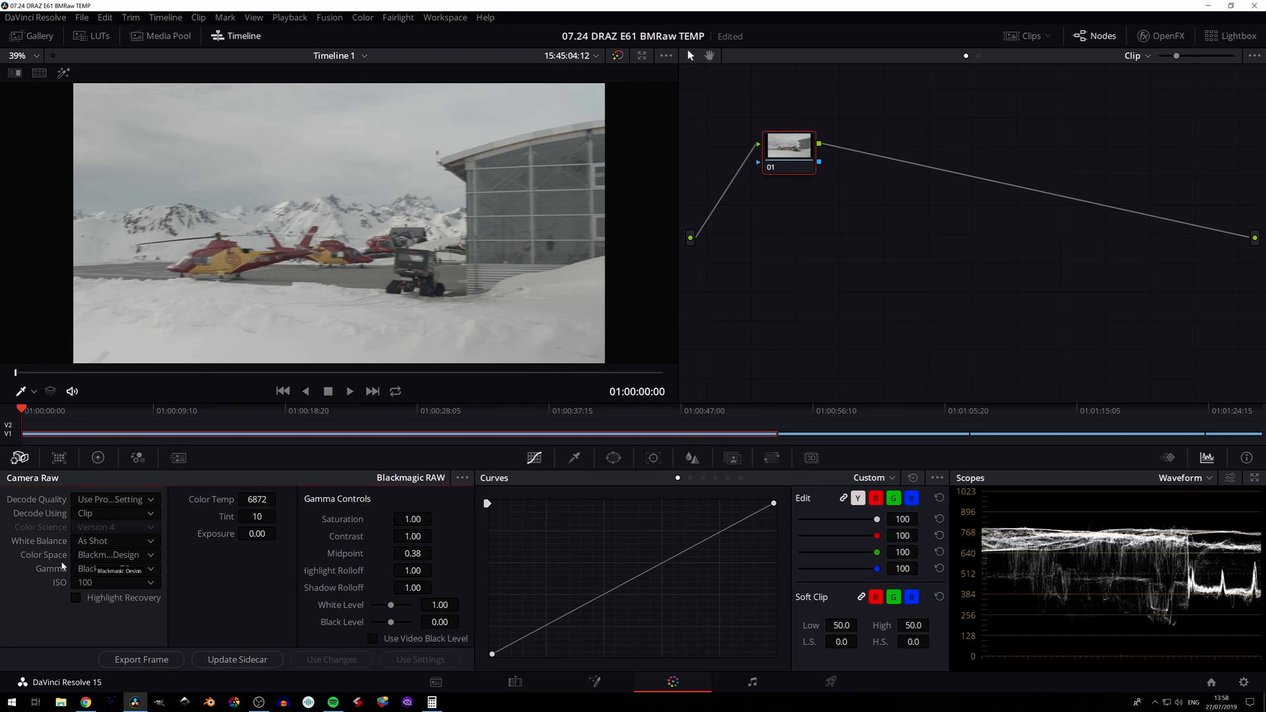
# Step: Review the Color Space and Gamma options of the helicopter clip without changing them
pyautogui.click(113, 557)
pyautogui.click(113, 573)
pyautogui.click(79, 568)
pyautogui.click(52, 616)
# Step: Review the white balance presets and warm the helicopter clip by setting its Color Temp to 7372
pyautogui.click(91, 543)
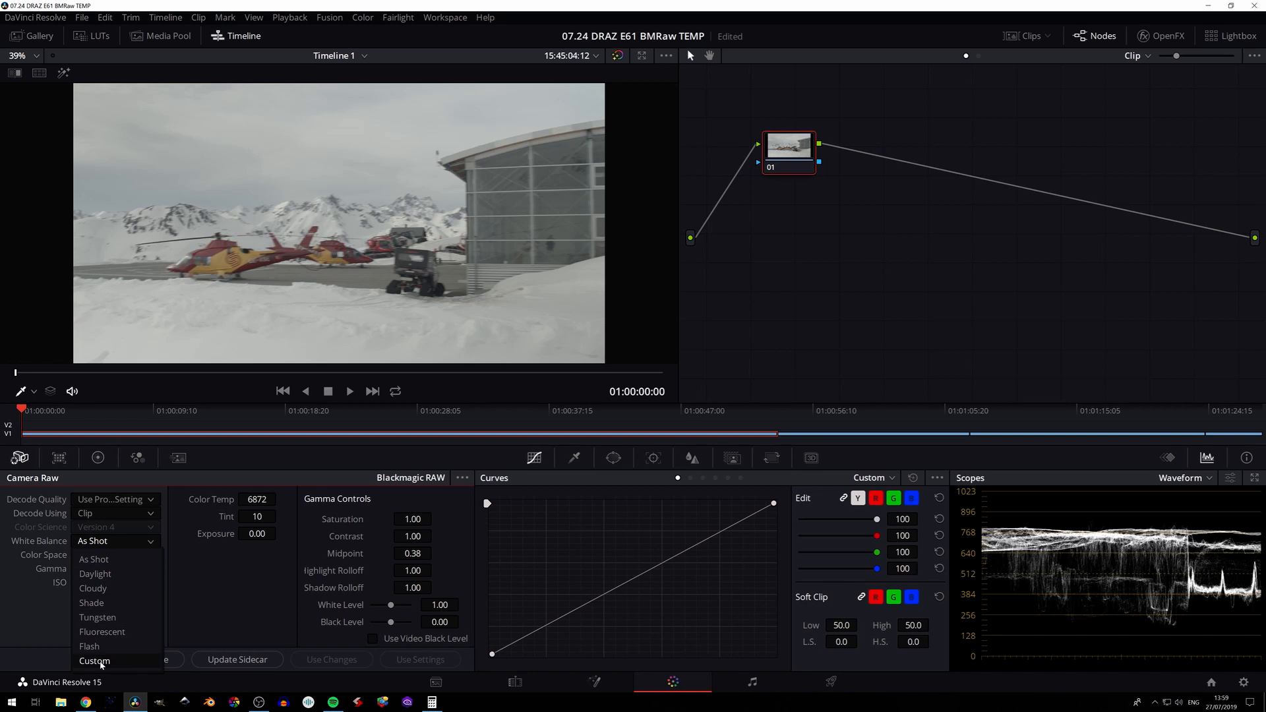
pyautogui.click(232, 587)
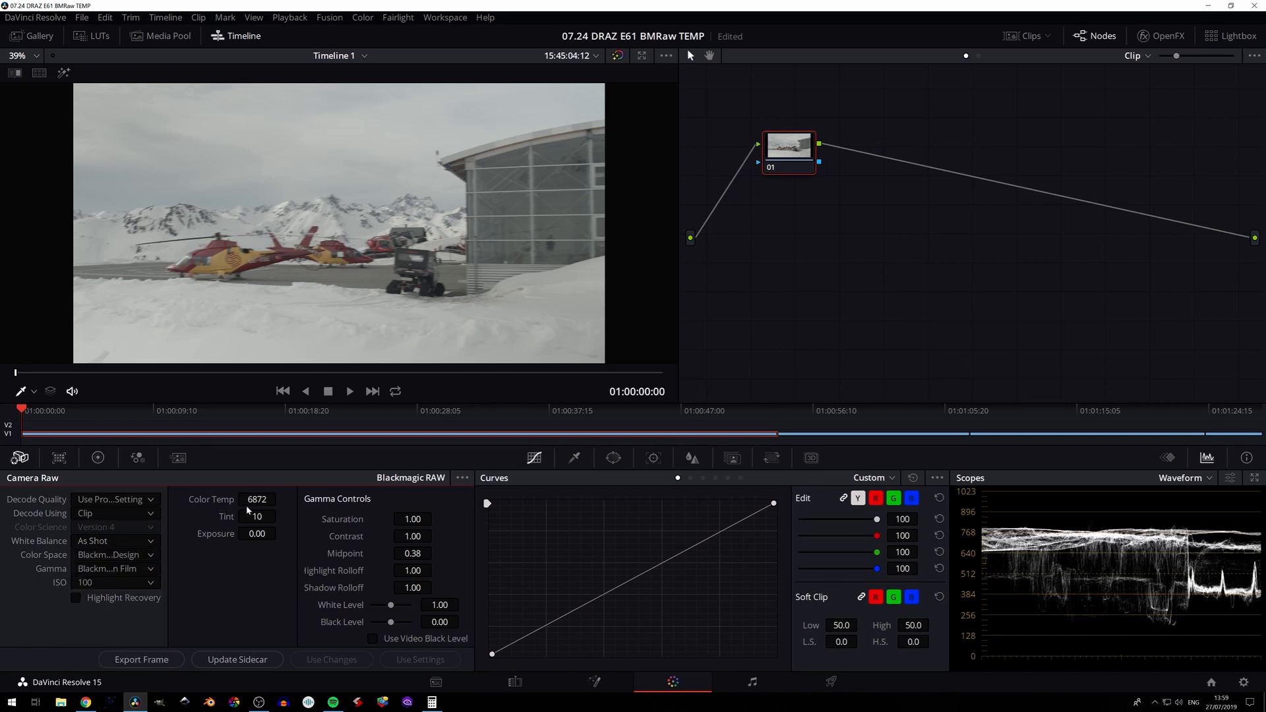
pyautogui.moveTo(255, 496)
pyautogui.mouseDown()
pyautogui.moveTo(277, 496)
pyautogui.moveTo(227, 496)
pyautogui.moveTo(259, 496)
pyautogui.mouseUp()
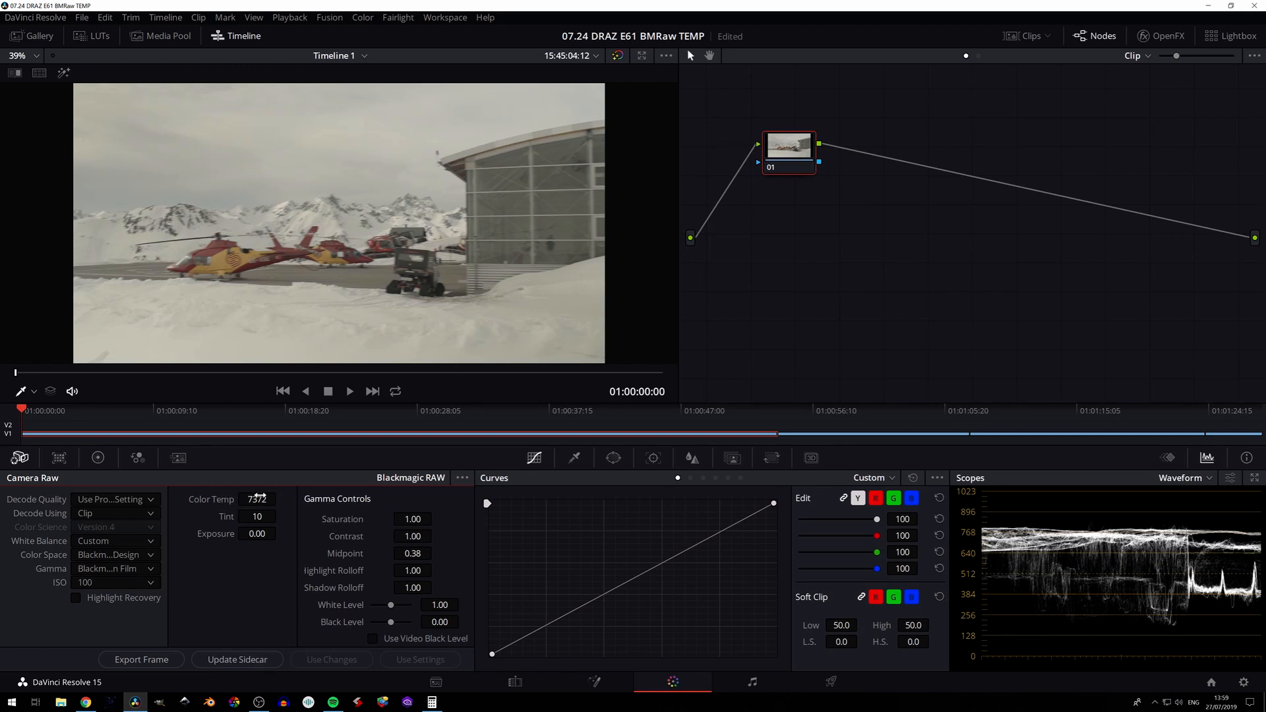
# Step: Set the helicopter clip's Color Temp to 5600
pyautogui.click(257, 499)
pyautogui.write('5600')
pyautogui.press('Return')
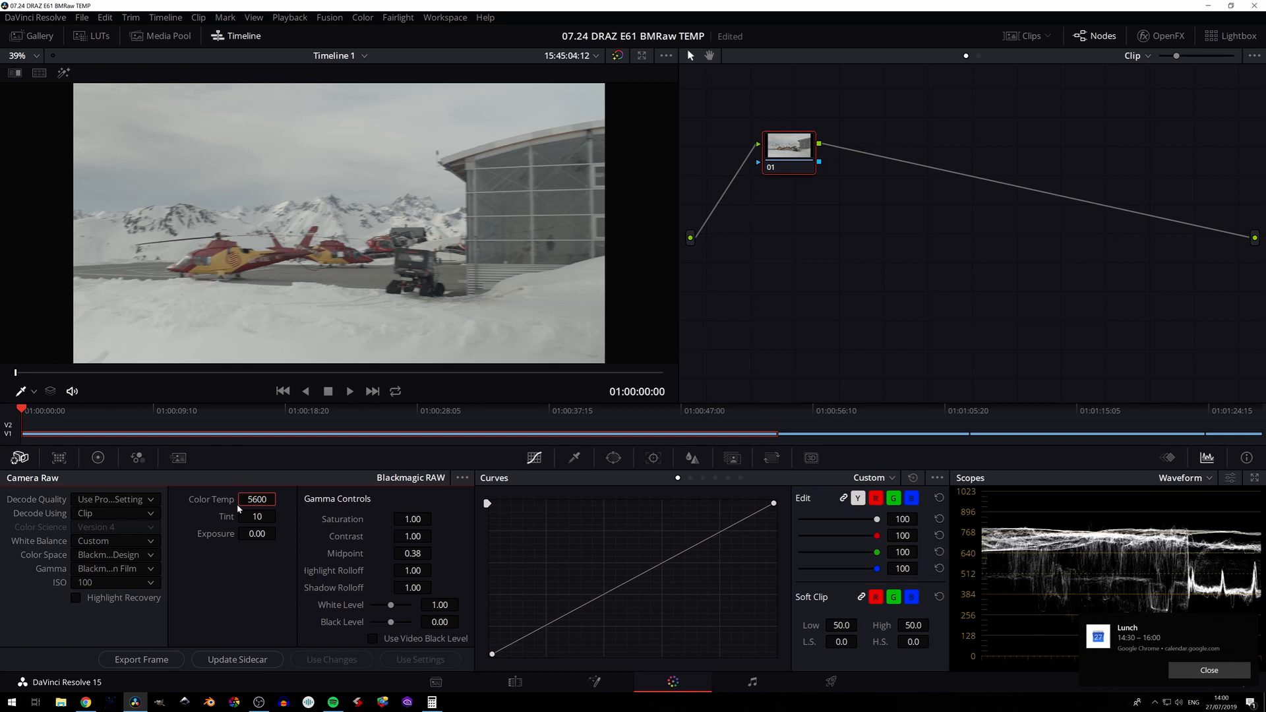
# Step: Try ISO 800 and 1000 on the helicopter clip, and set its ISO to 400
pyautogui.click(113, 581)
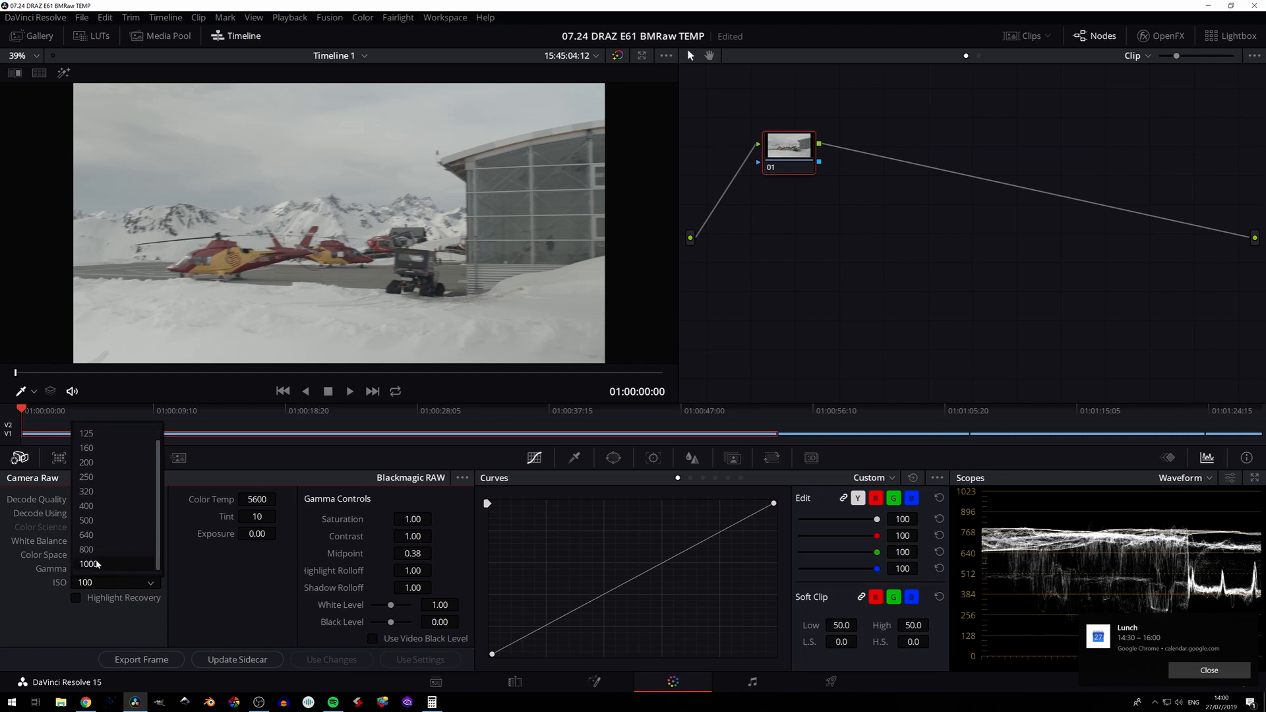
pyautogui.click(91, 562)
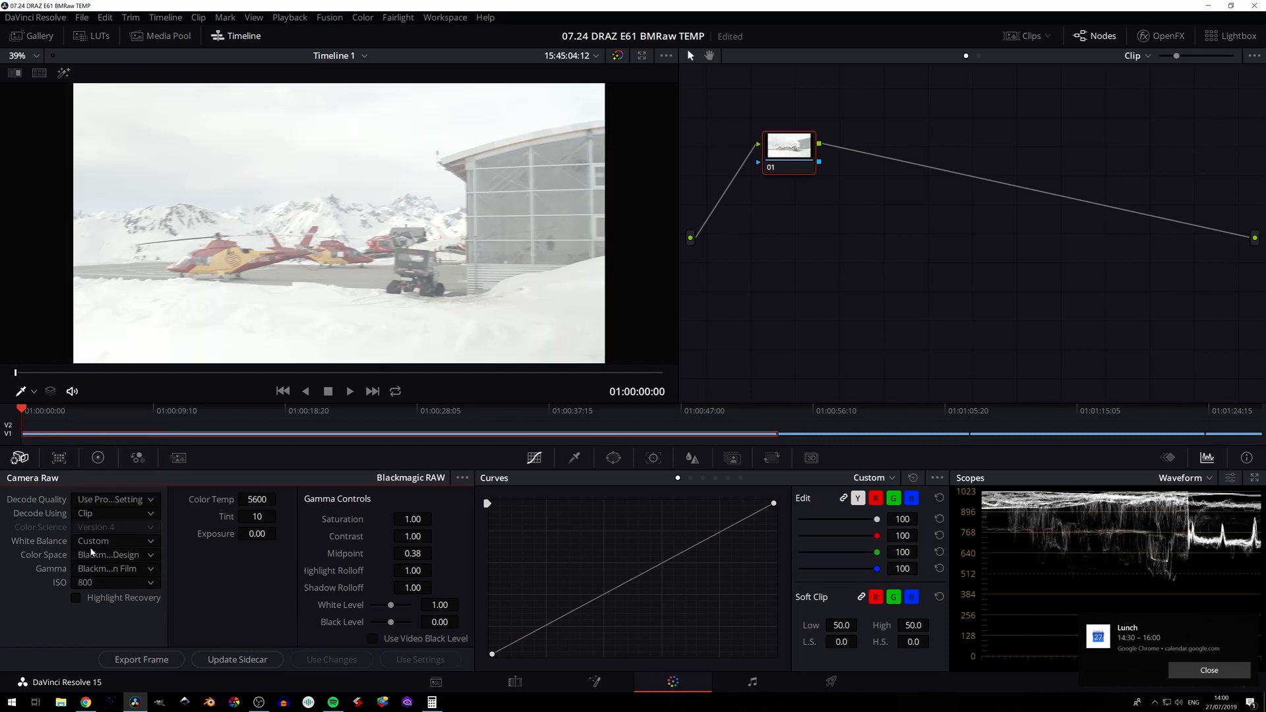
pyautogui.click(102, 584)
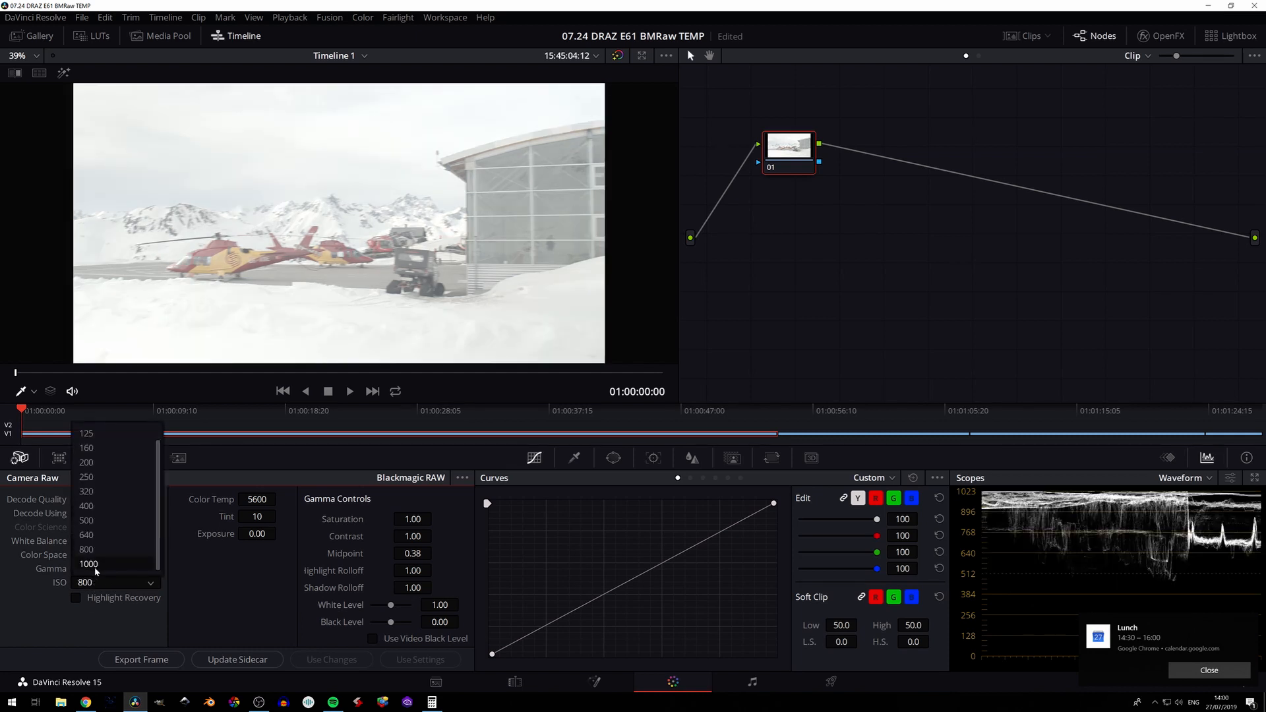
pyautogui.click(97, 566)
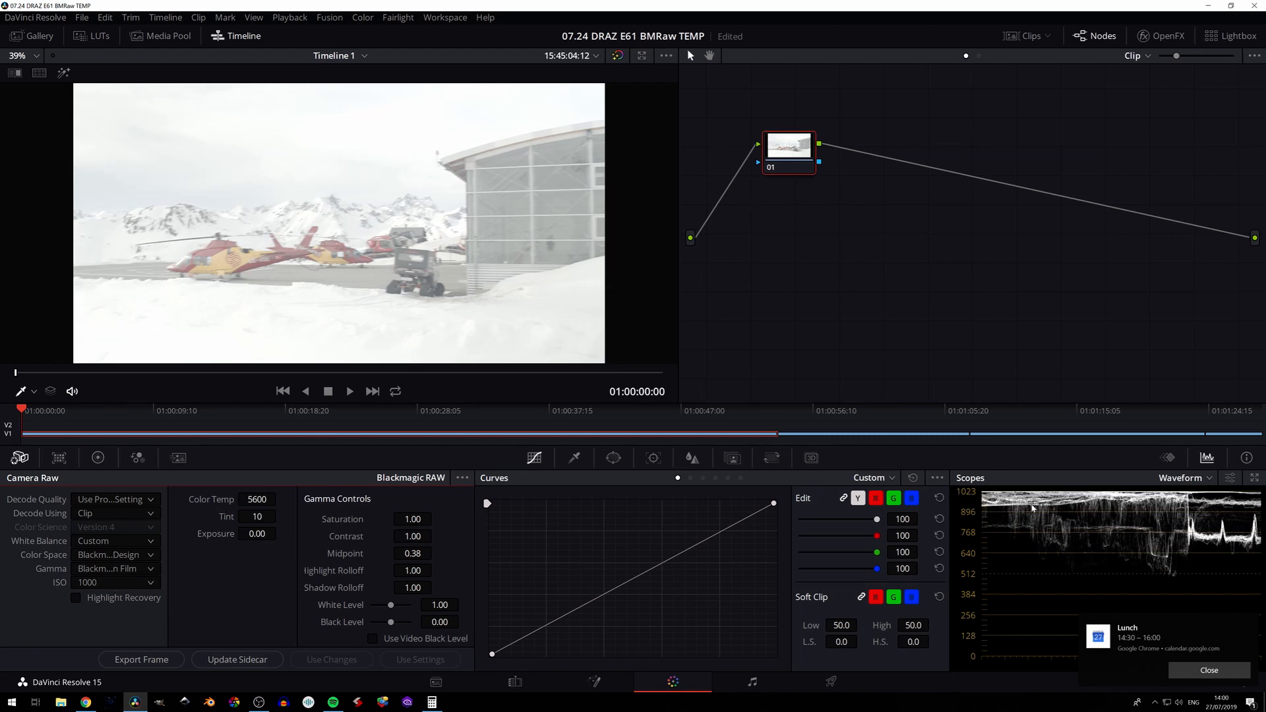
pyautogui.click(86, 585)
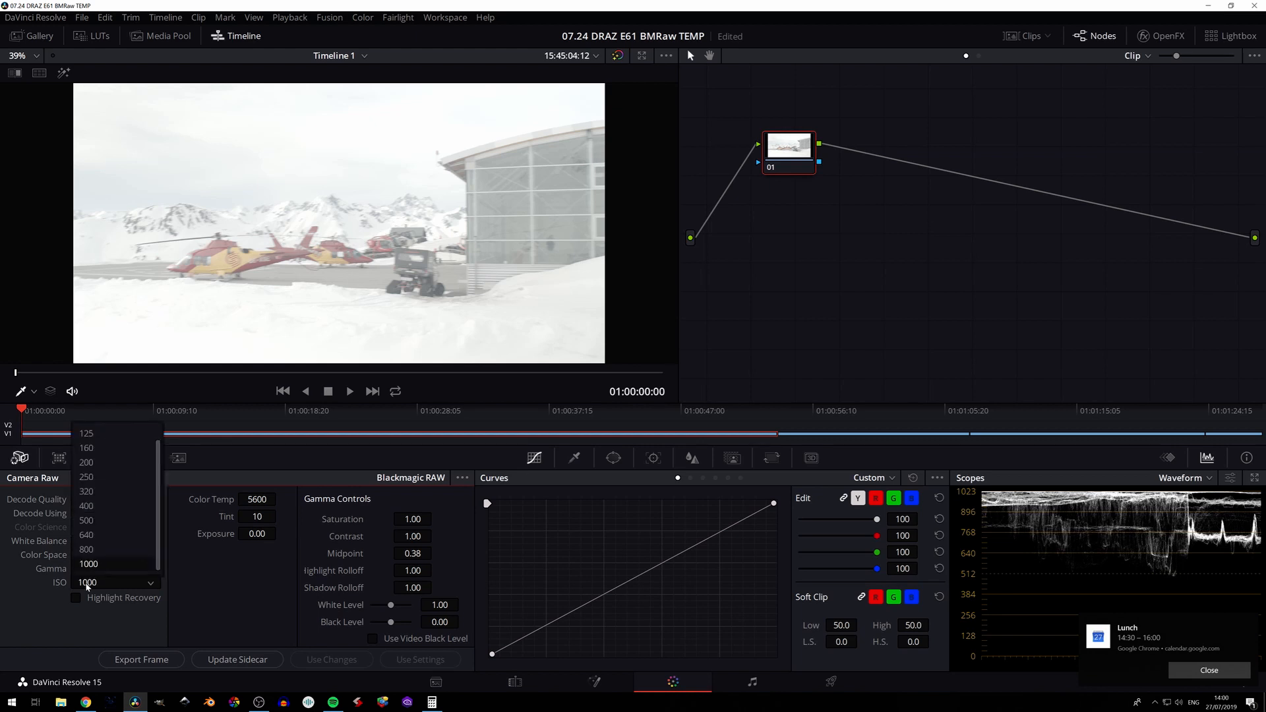
pyautogui.click(92, 506)
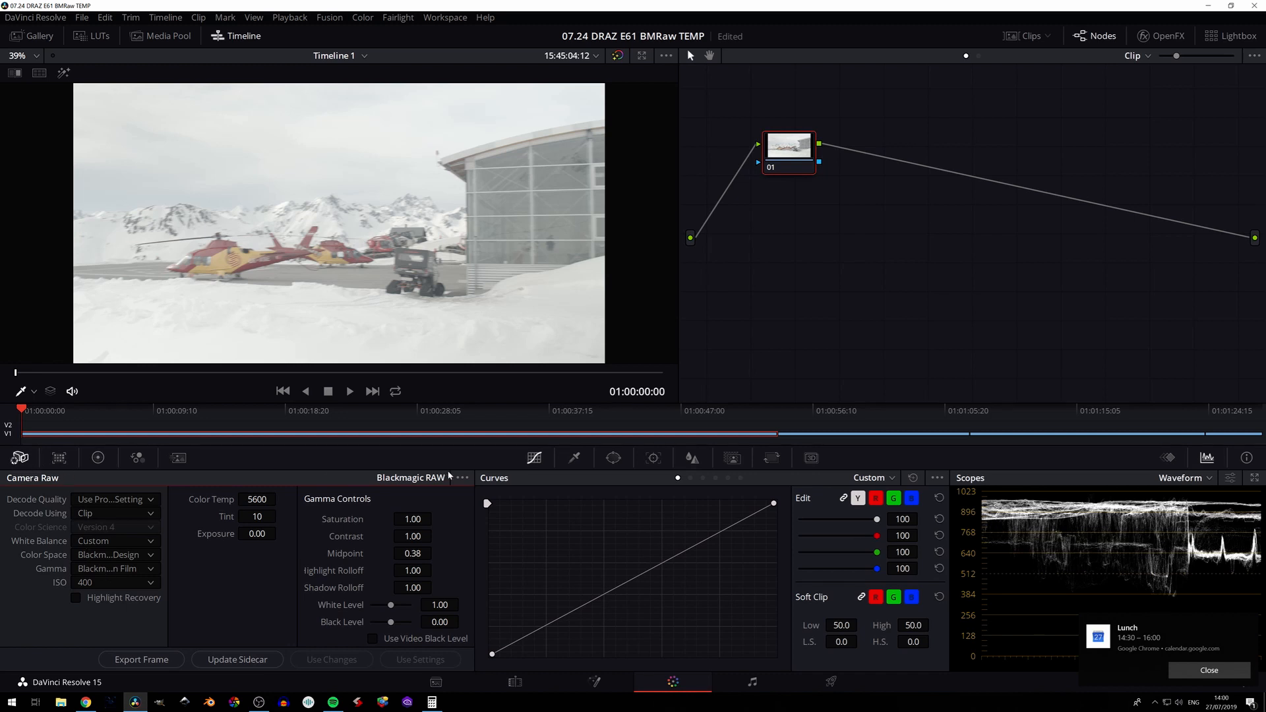
# Step: Look over the helicopter clip's Color Space and Gamma choices, keeping Blackmagic Design and Blackmagic Design Film
pyautogui.click(99, 559)
pyautogui.click(106, 567)
pyautogui.click(106, 568)
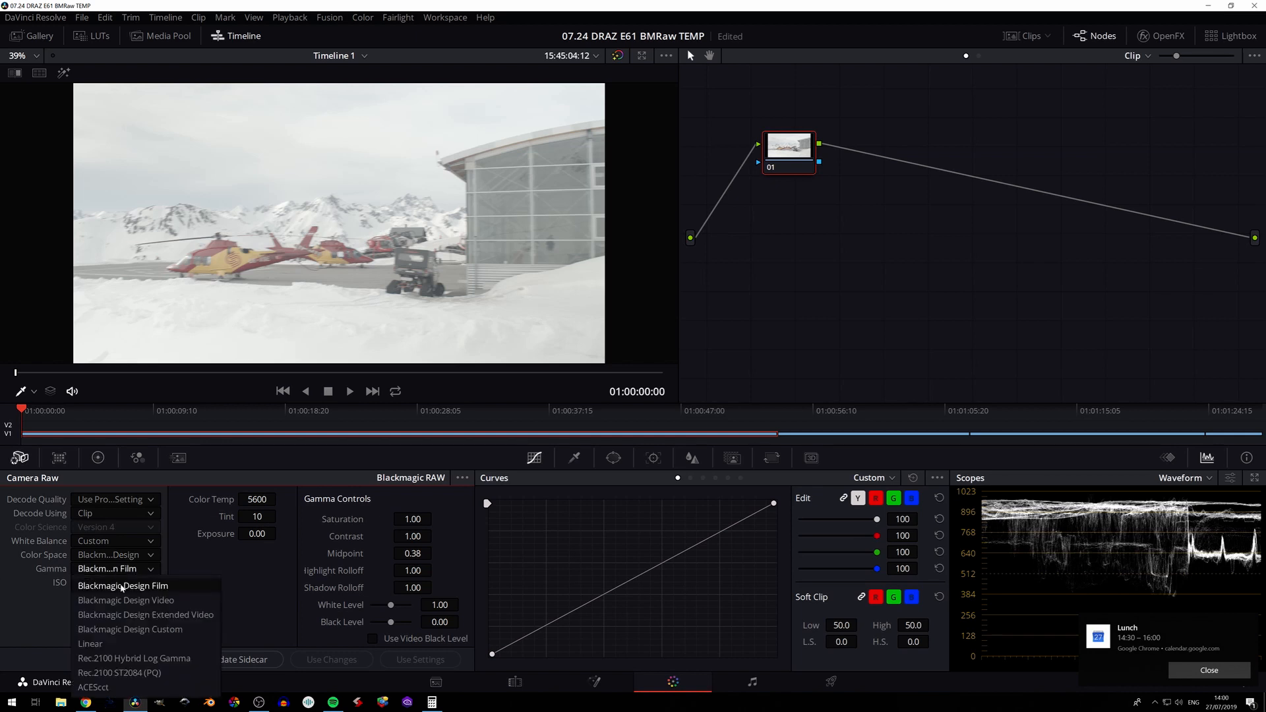
pyautogui.click(39, 573)
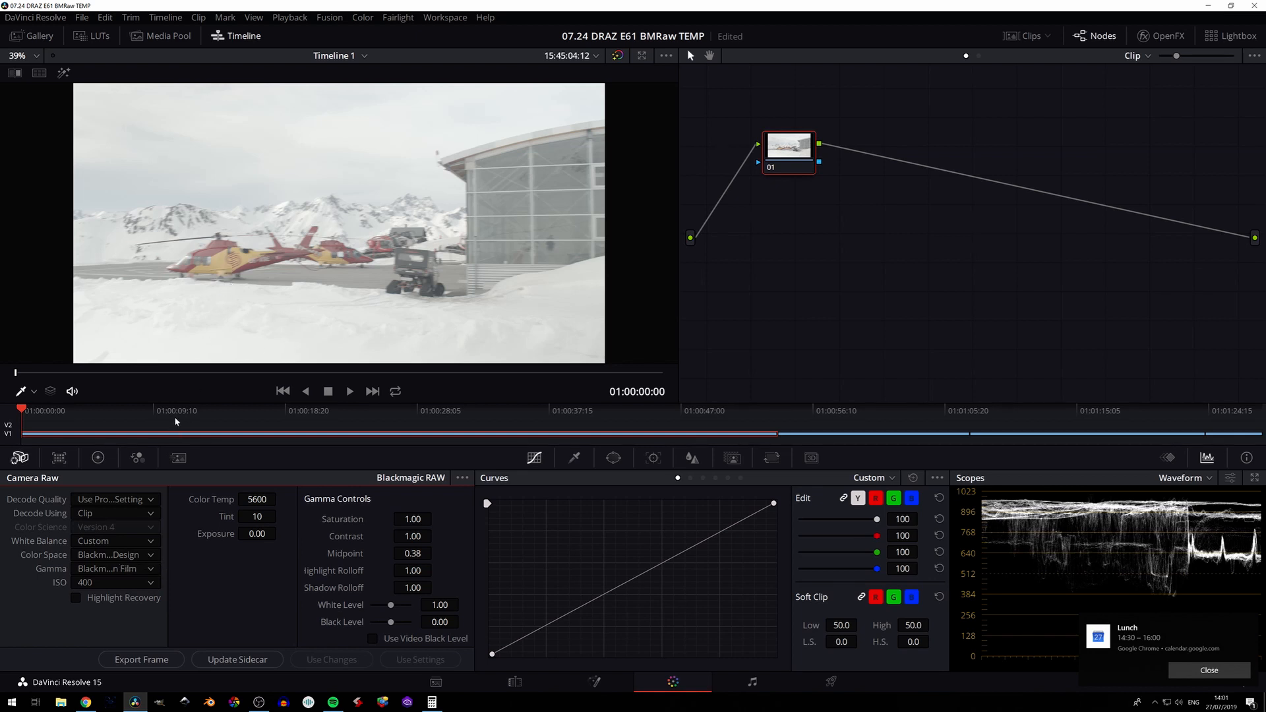
# Step: Try decoding the helicopter clip with Rec.709 color space and Blackmagic Design Extended Video gamma
pyautogui.click(102, 554)
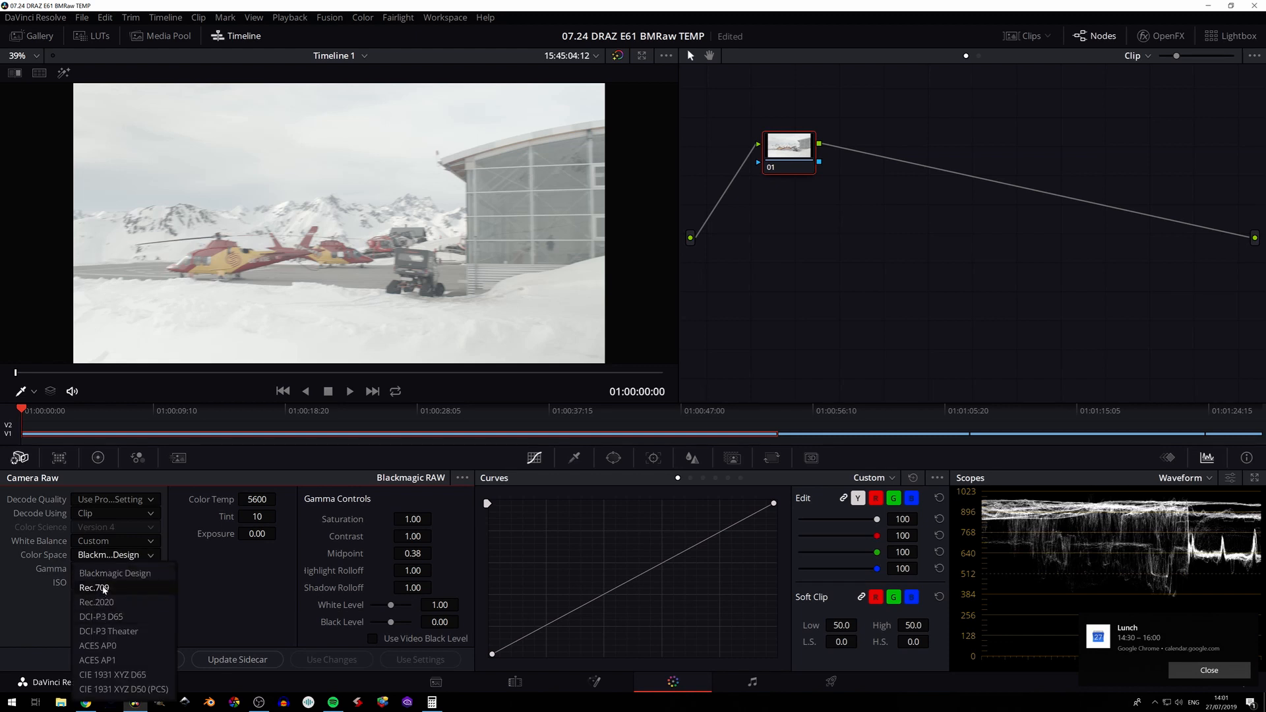
pyautogui.click(103, 583)
pyautogui.click(106, 569)
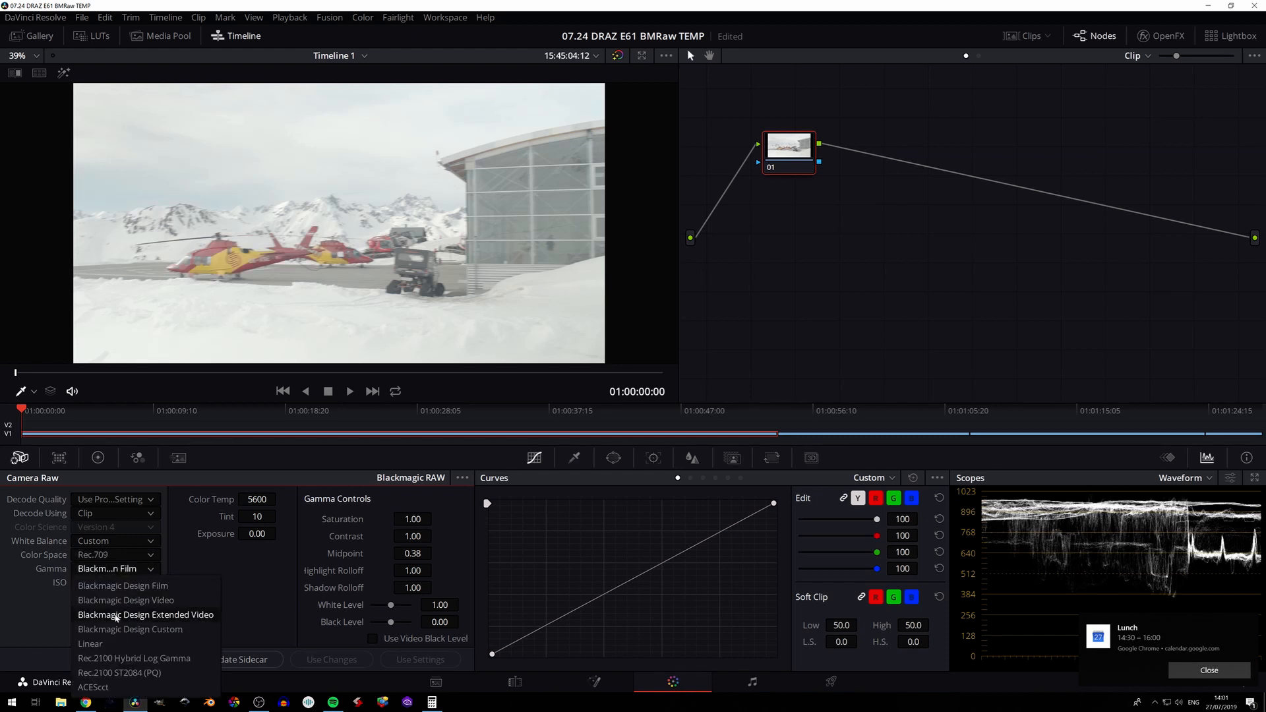
pyautogui.click(116, 615)
# Step: Try a custom curve that lowers the white point, moves the black point inward and pulls the midtones down
pyautogui.moveTo(769, 505); pyautogui.dragTo(770, 515)
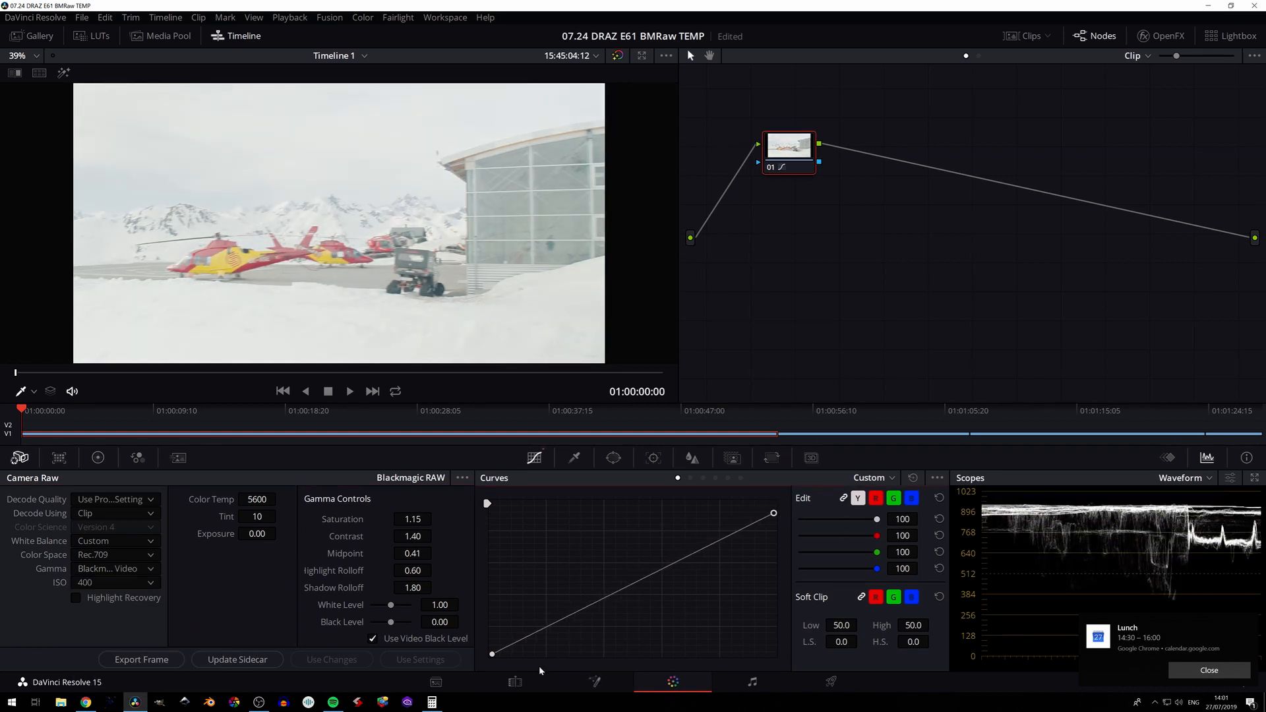
pyautogui.moveTo(492, 654); pyautogui.dragTo(575, 654)
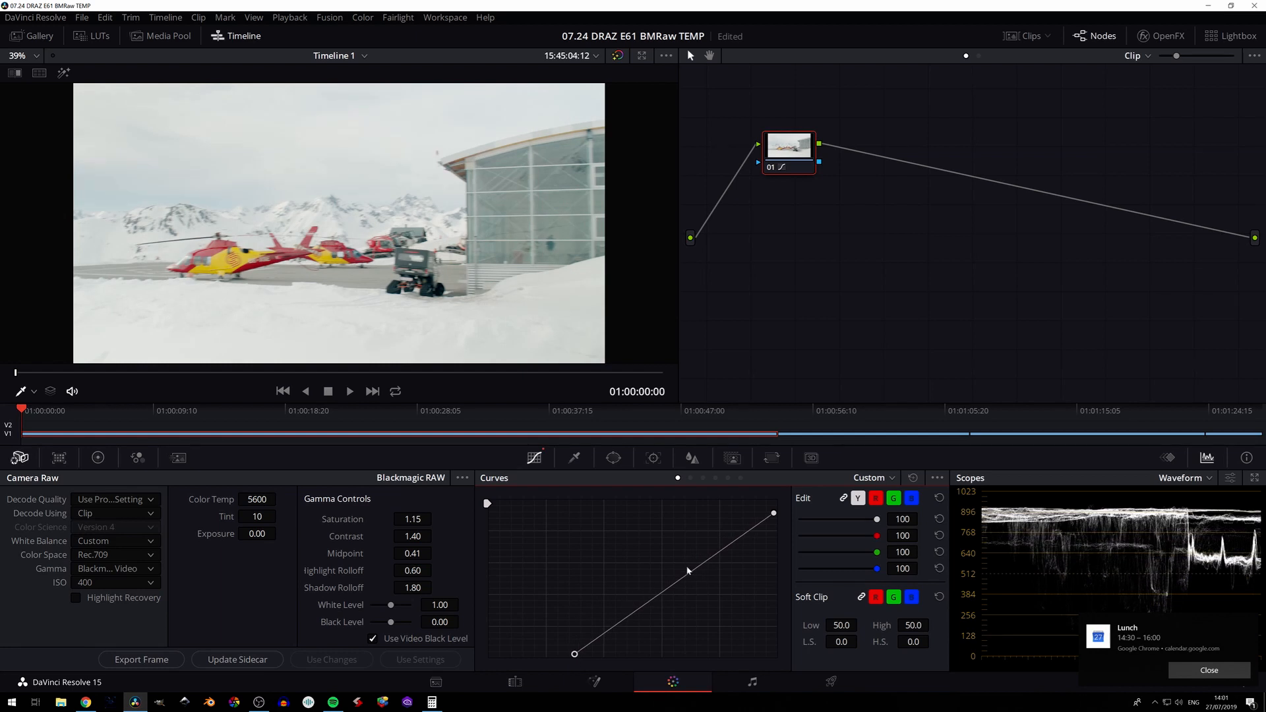
pyautogui.moveTo(687, 571); pyautogui.dragTo(705, 602)
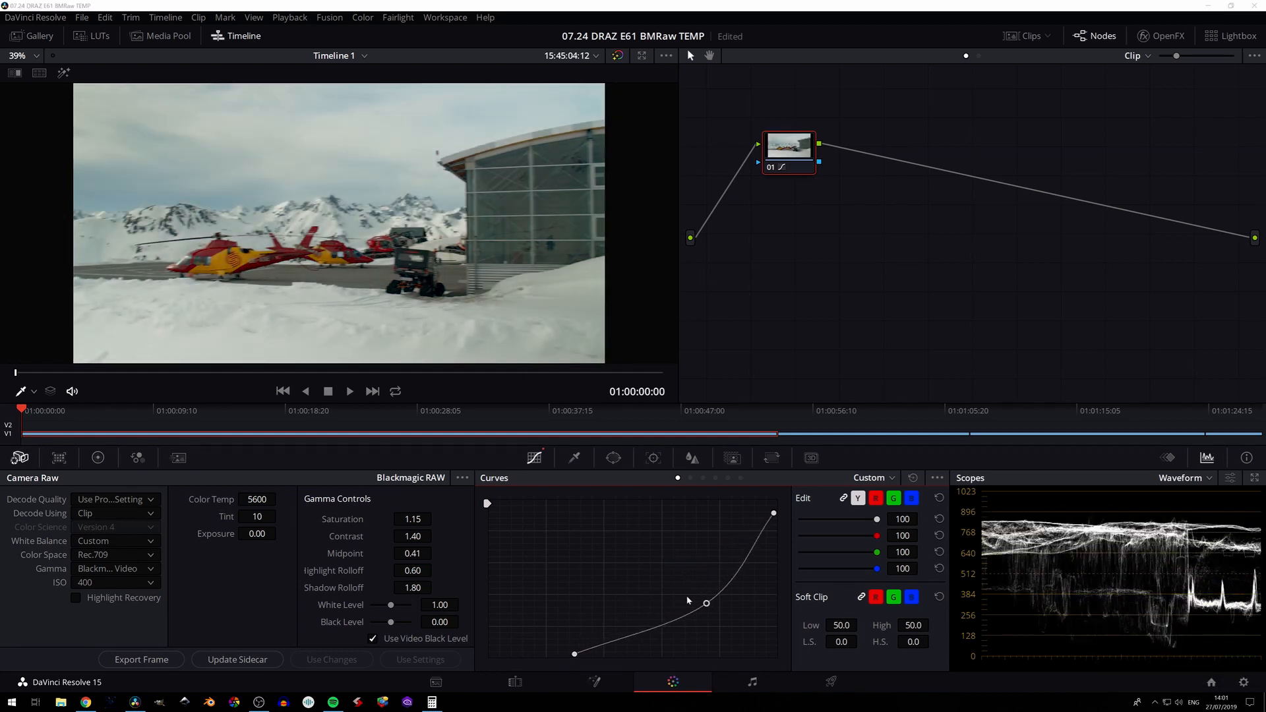
pyautogui.moveTo(703, 602); pyautogui.dragTo(675, 610)
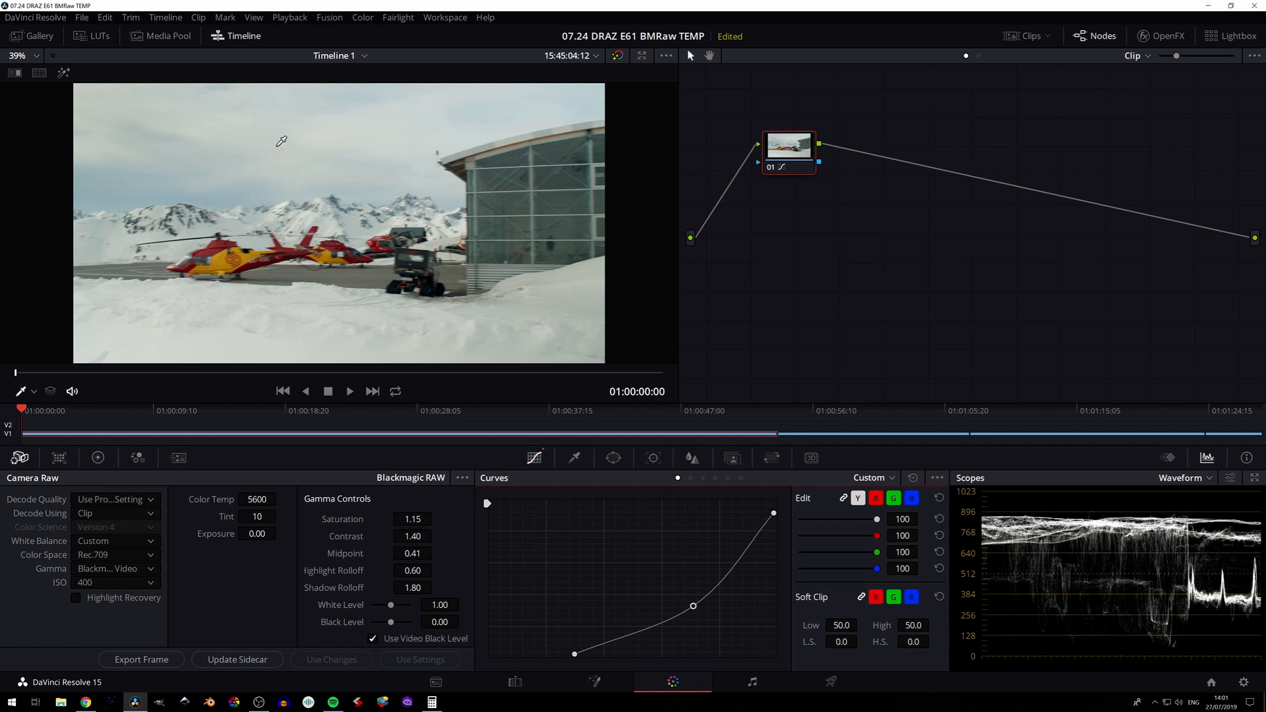
# Step: Restore Blackmagic Design color space and Blackmagic Design Film gamma, and reset node 01's grade
pyautogui.click(101, 558)
pyautogui.click(106, 570)
pyautogui.click(105, 571)
pyautogui.click(115, 587)
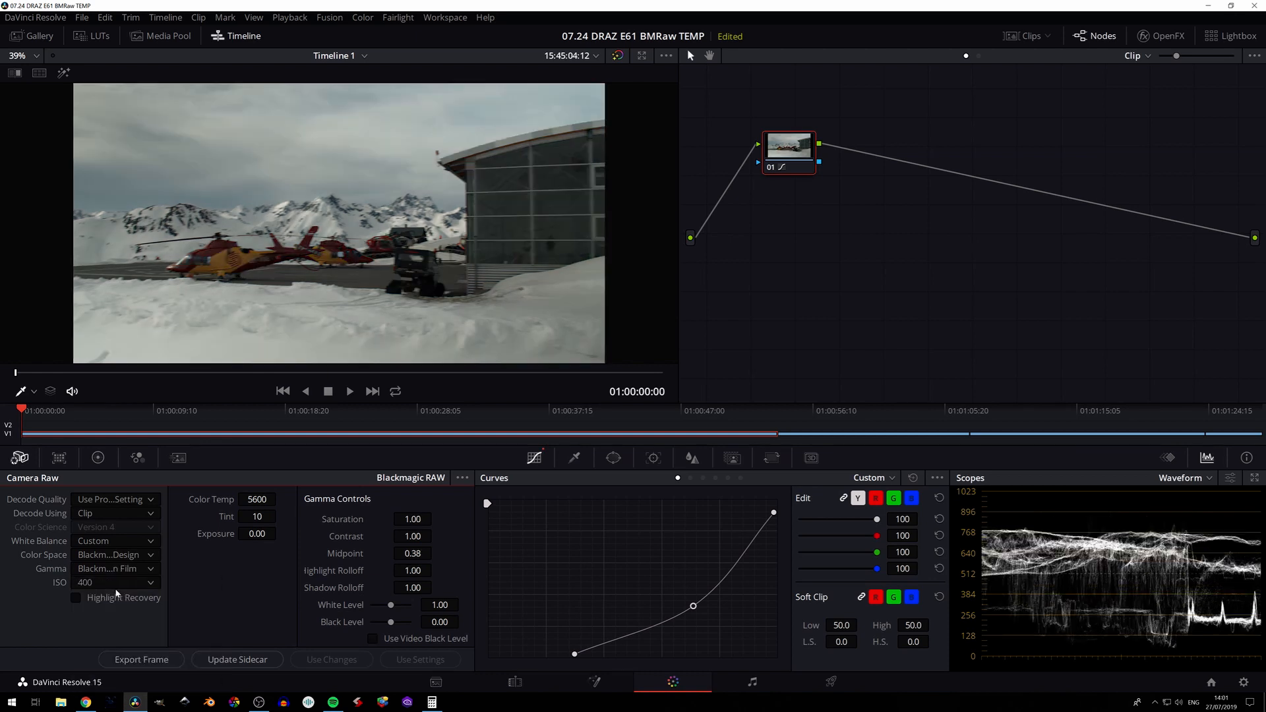
pyautogui.rightClick(810, 146)
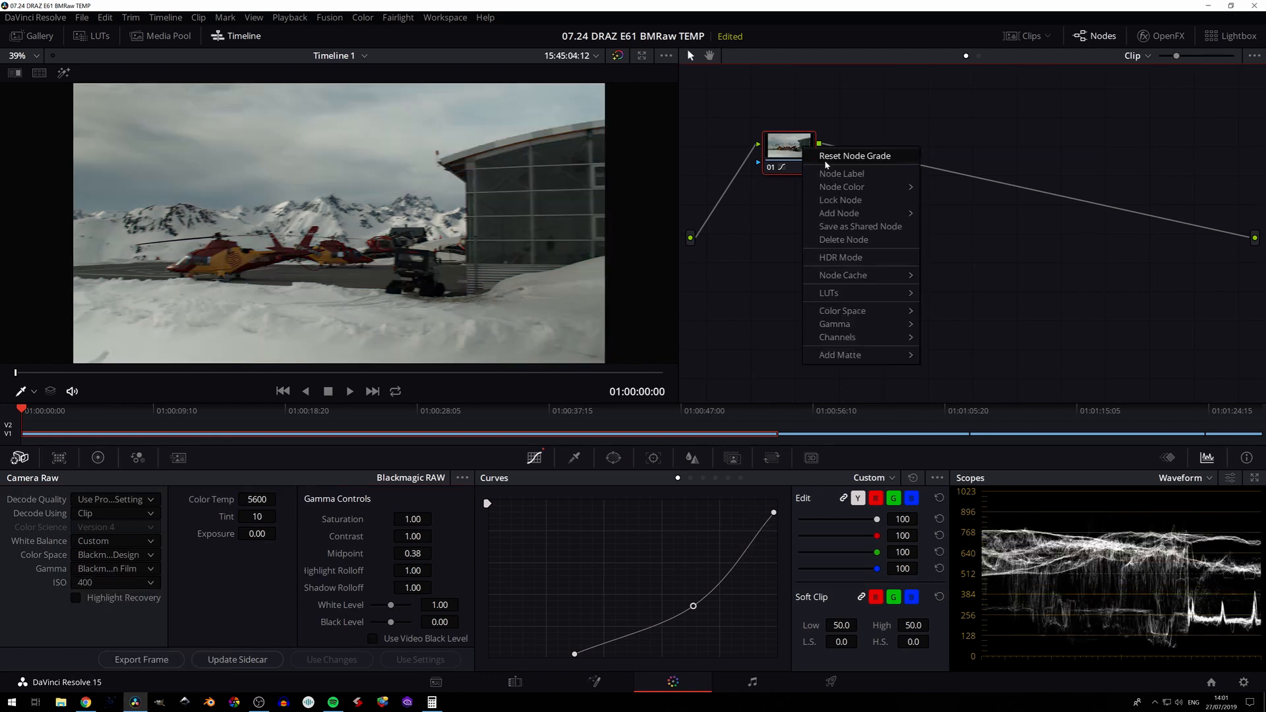
pyautogui.click(838, 152)
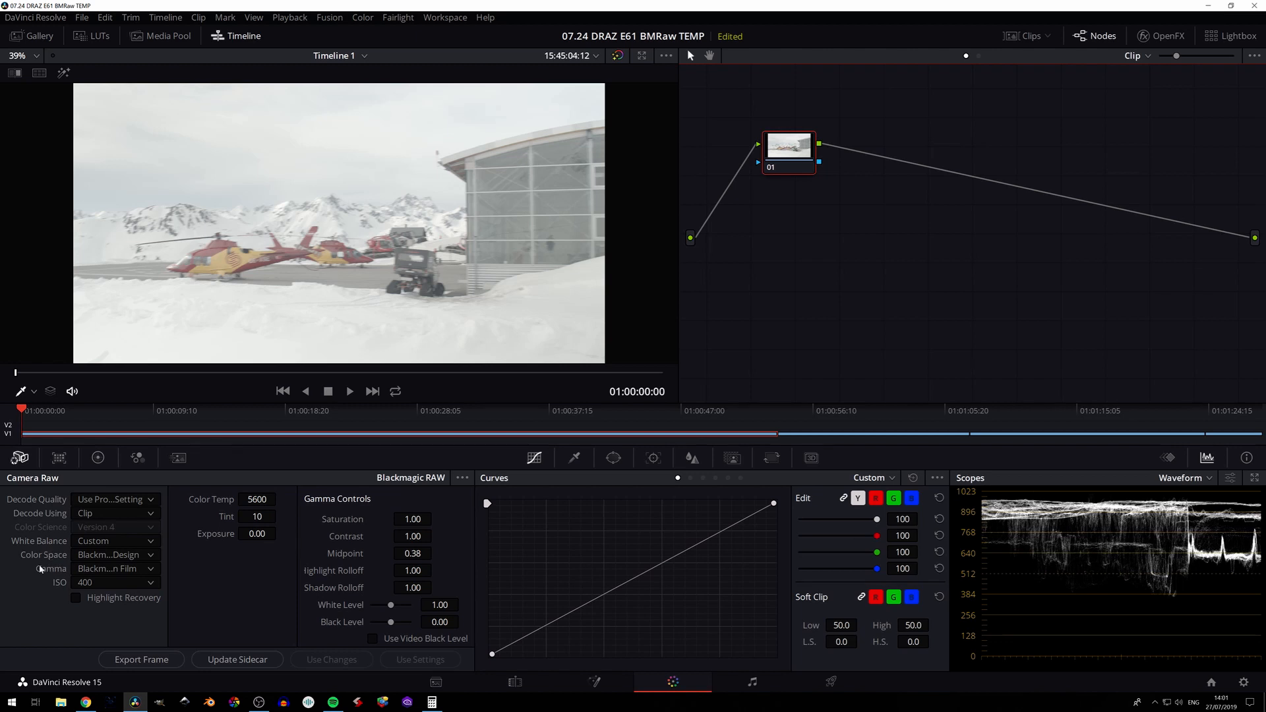
# Step: Examine the available Color Space and Gamma options again, leaving the clip's raw decoding as it is
pyautogui.click(101, 562)
pyautogui.click(95, 571)
pyautogui.click(93, 570)
pyautogui.click(93, 569)
pyautogui.click(107, 554)
pyautogui.click(109, 558)
pyautogui.click(110, 570)
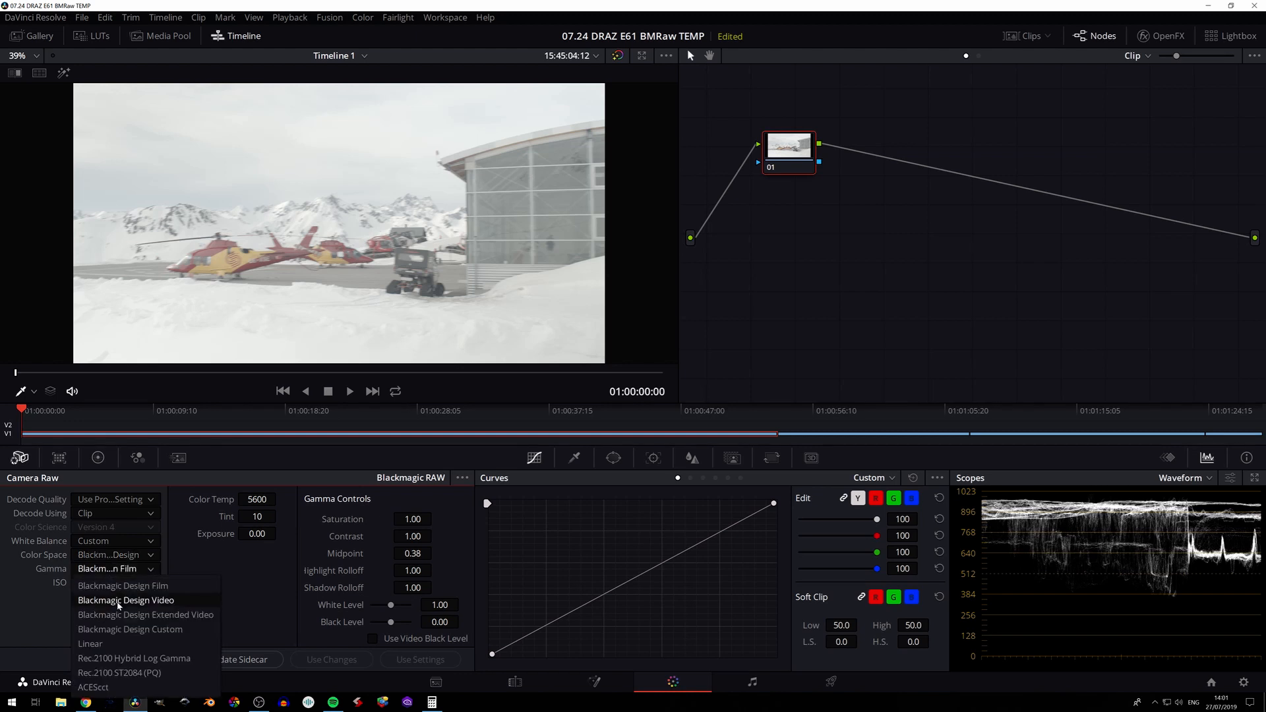
pyautogui.click(46, 587)
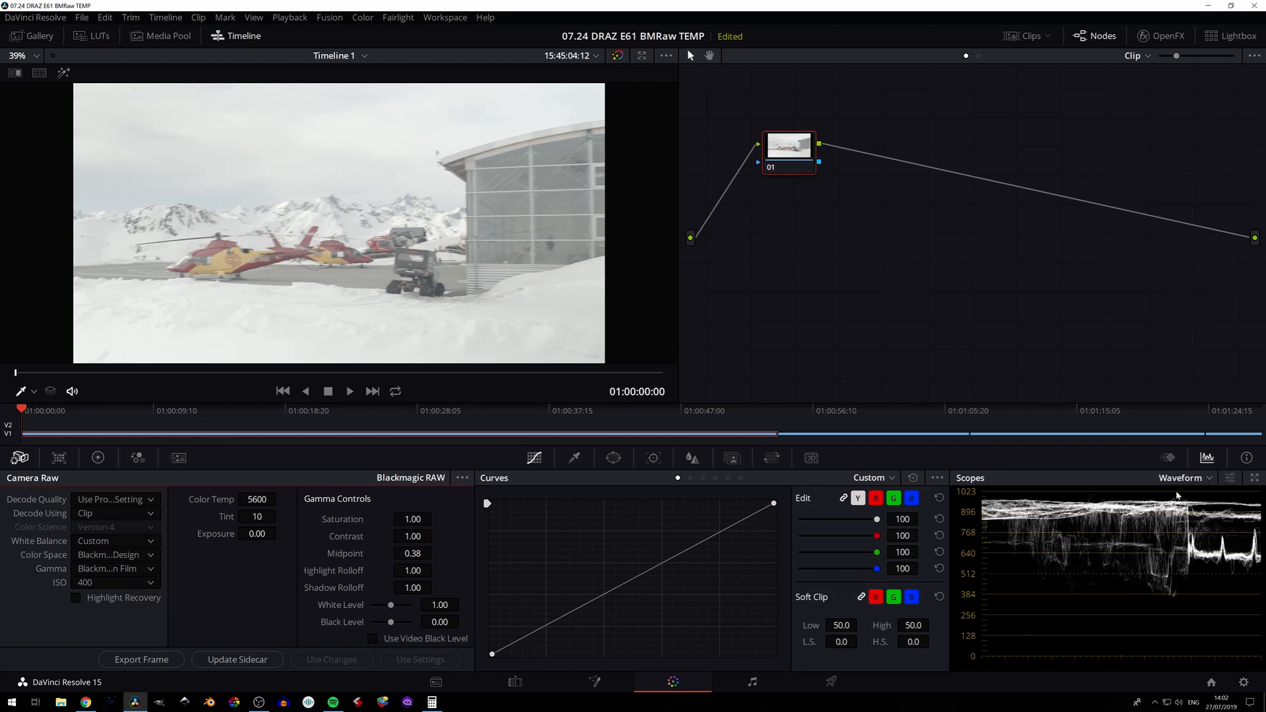
# Step: At the flying helicopter frame around 01:00:42:19, enable Highlight Recovery and lower the ISO to 125, then 100
pyautogui.moveTo(376, 378); pyautogui.dragTo(531, 385)
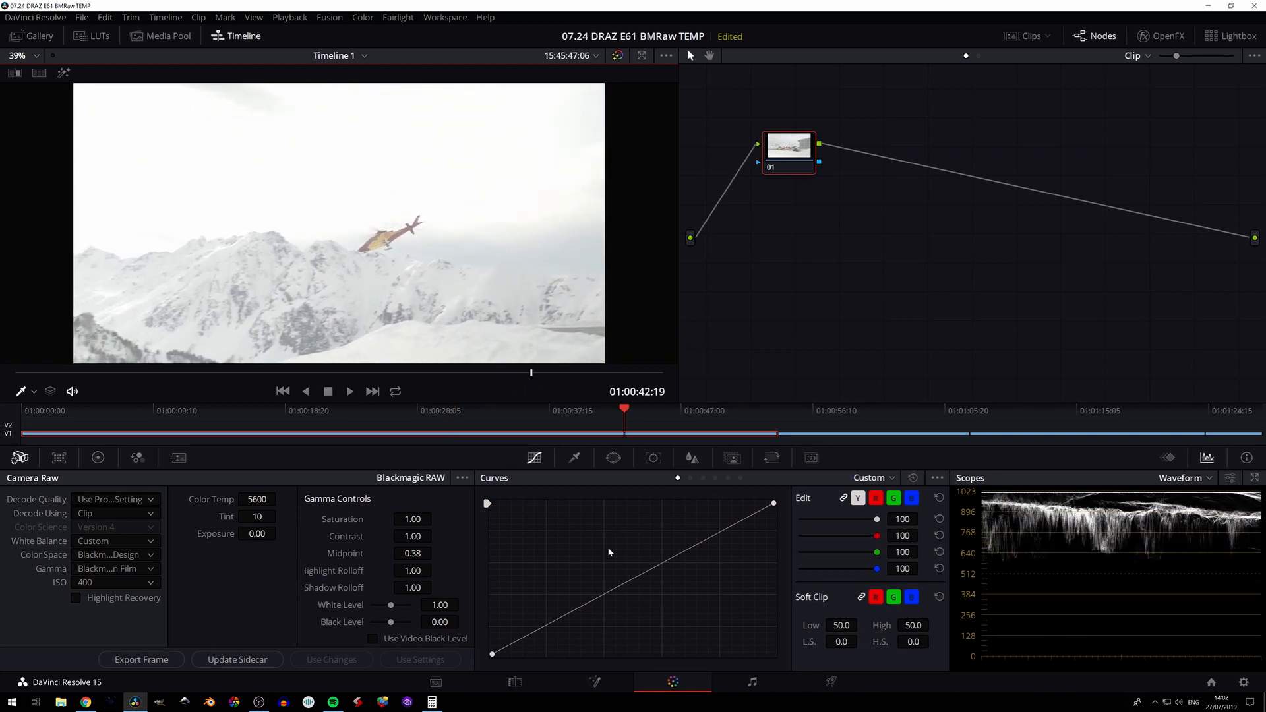
pyautogui.click(117, 583)
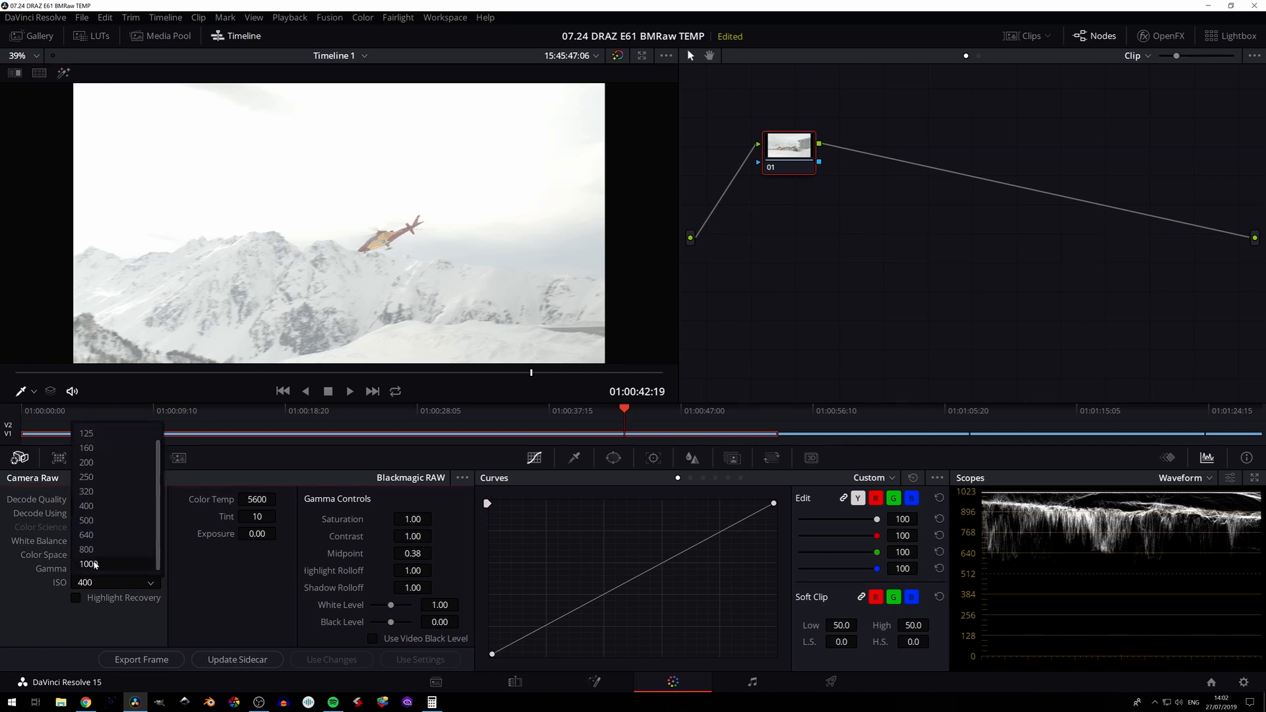
pyautogui.click(97, 432)
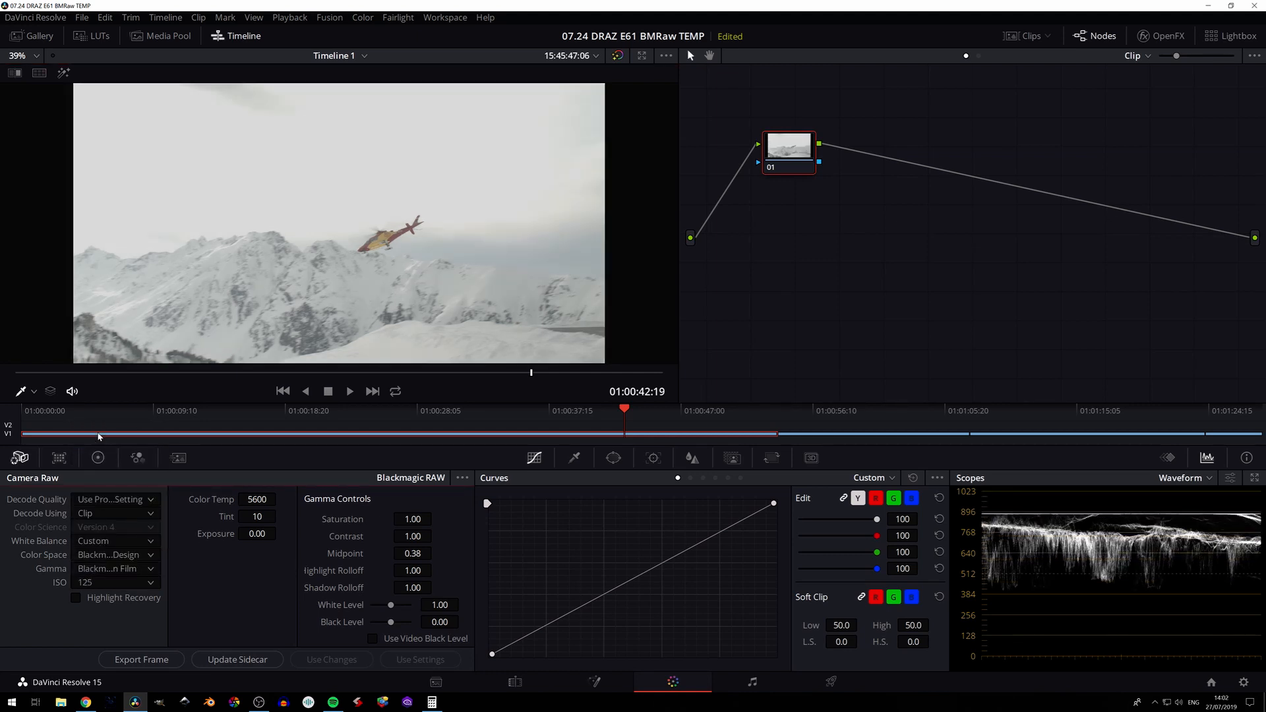
pyautogui.click(75, 598)
pyautogui.click(118, 583)
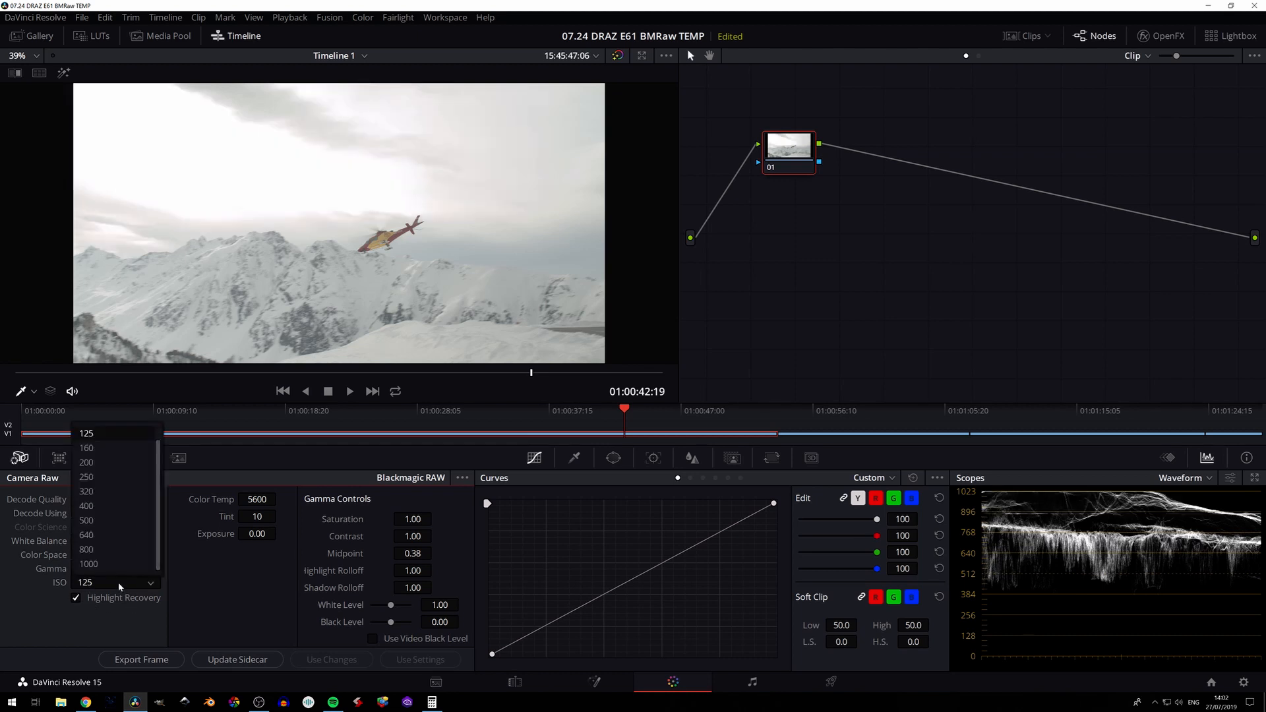
pyautogui.click(89, 434)
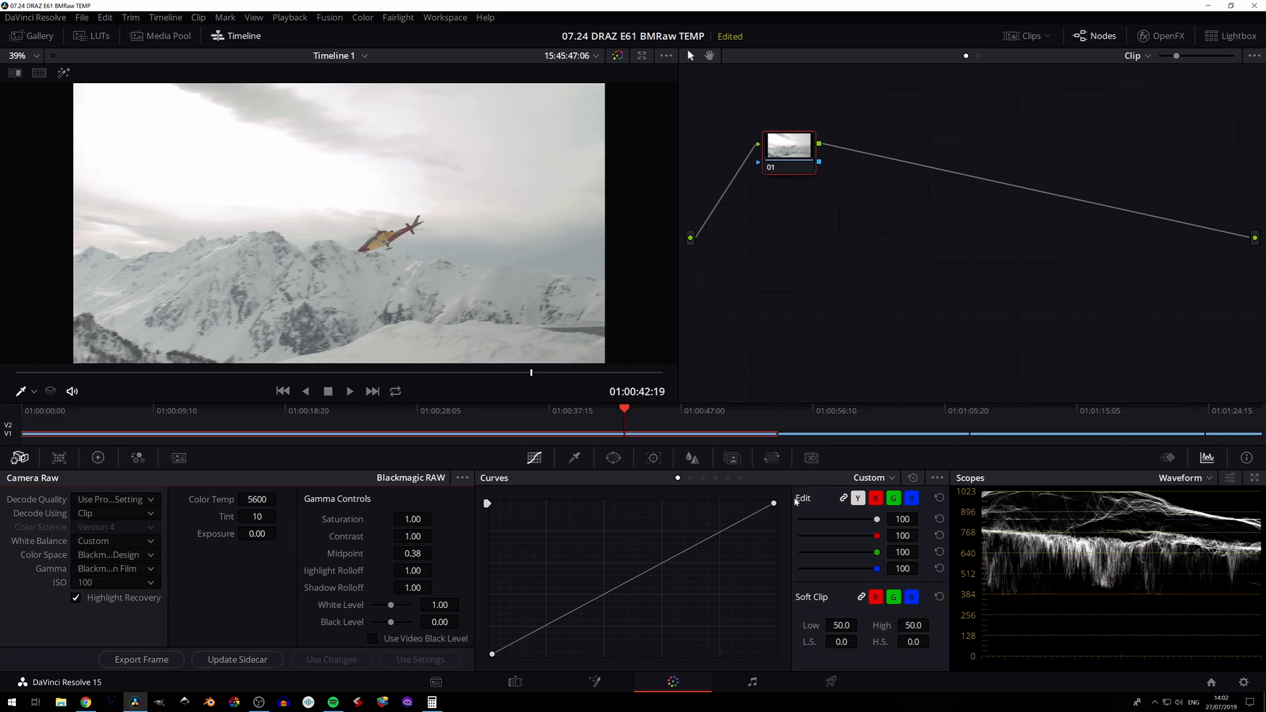
# Step: Set the ISO to 400 and lower the custom curve's white point to bring the bright sky down
pyautogui.moveTo(774, 511); pyautogui.dragTo(774, 518)
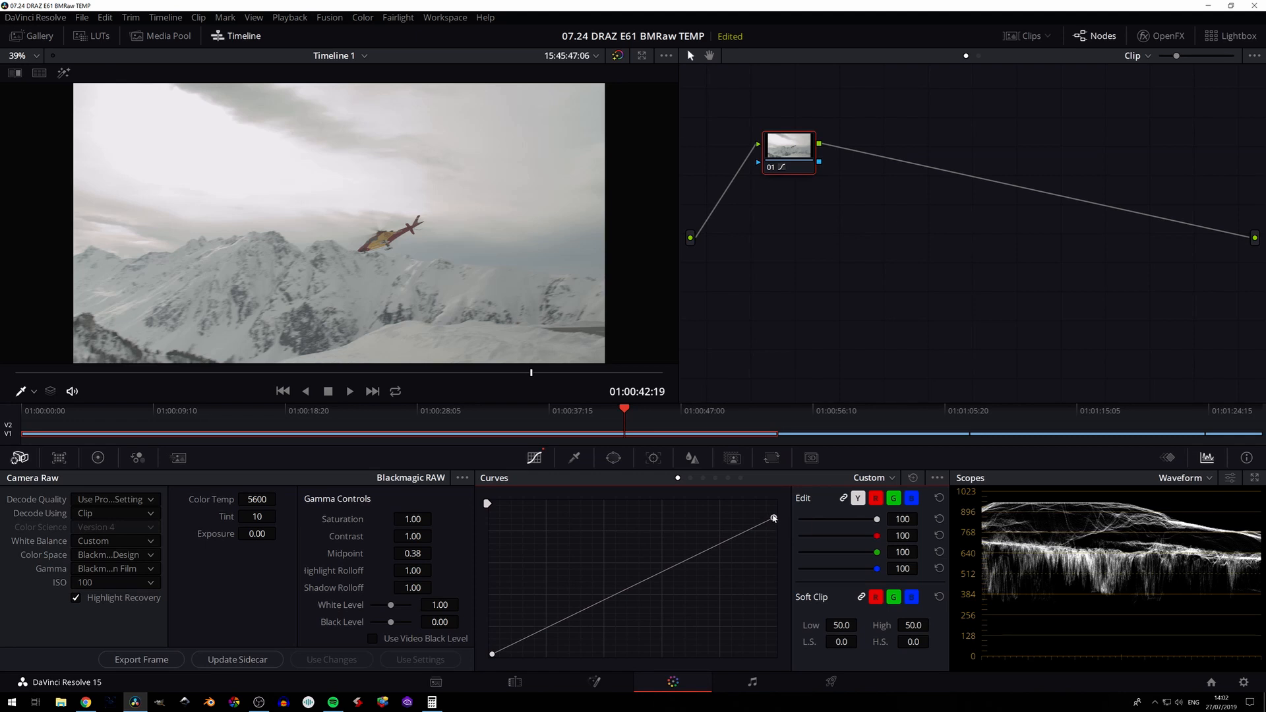
pyautogui.moveTo(774, 520); pyautogui.dragTo(774, 512)
pyautogui.click(133, 582)
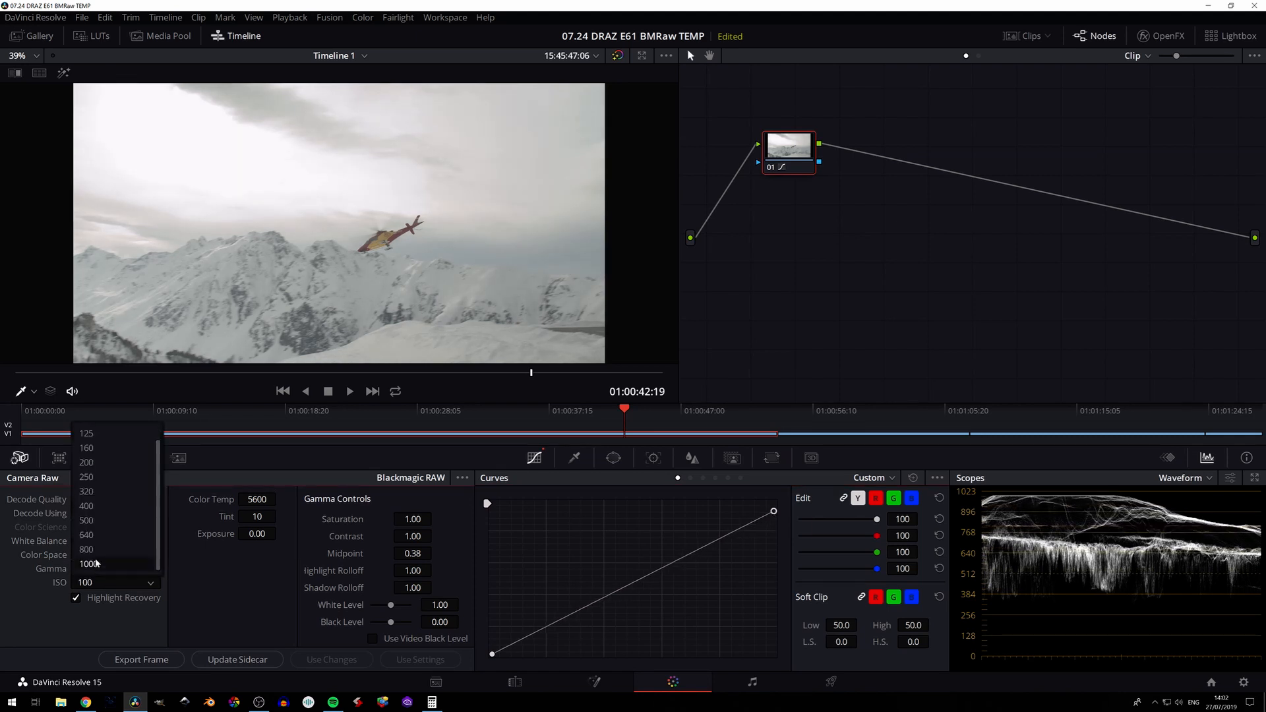
pyautogui.click(89, 515)
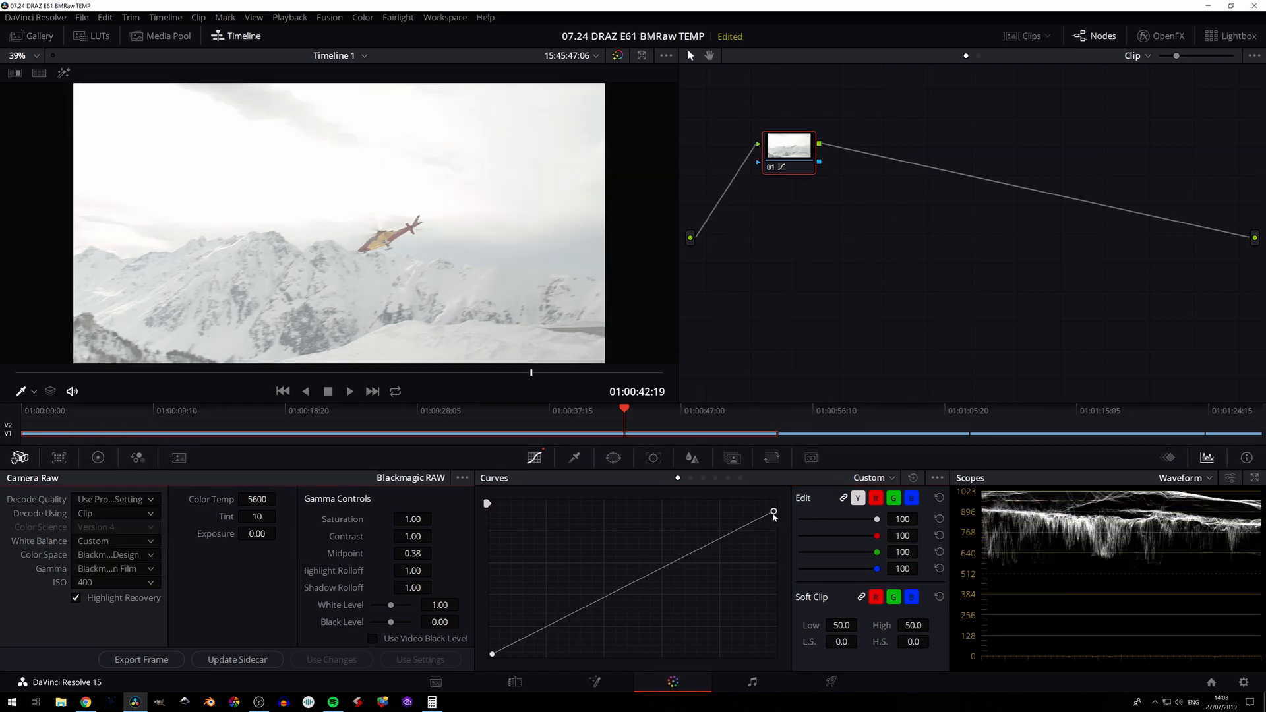
pyautogui.moveTo(774, 512); pyautogui.dragTo(775, 525)
# Step: Toggle Highlight Recovery off and on repeatedly to compare the sky detail, leaving it enabled
pyautogui.click(76, 598)
pyautogui.click(76, 598)
pyautogui.click(77, 598)
pyautogui.click(78, 598)
pyautogui.click(77, 597)
pyautogui.click(77, 597)
pyautogui.click(77, 597)
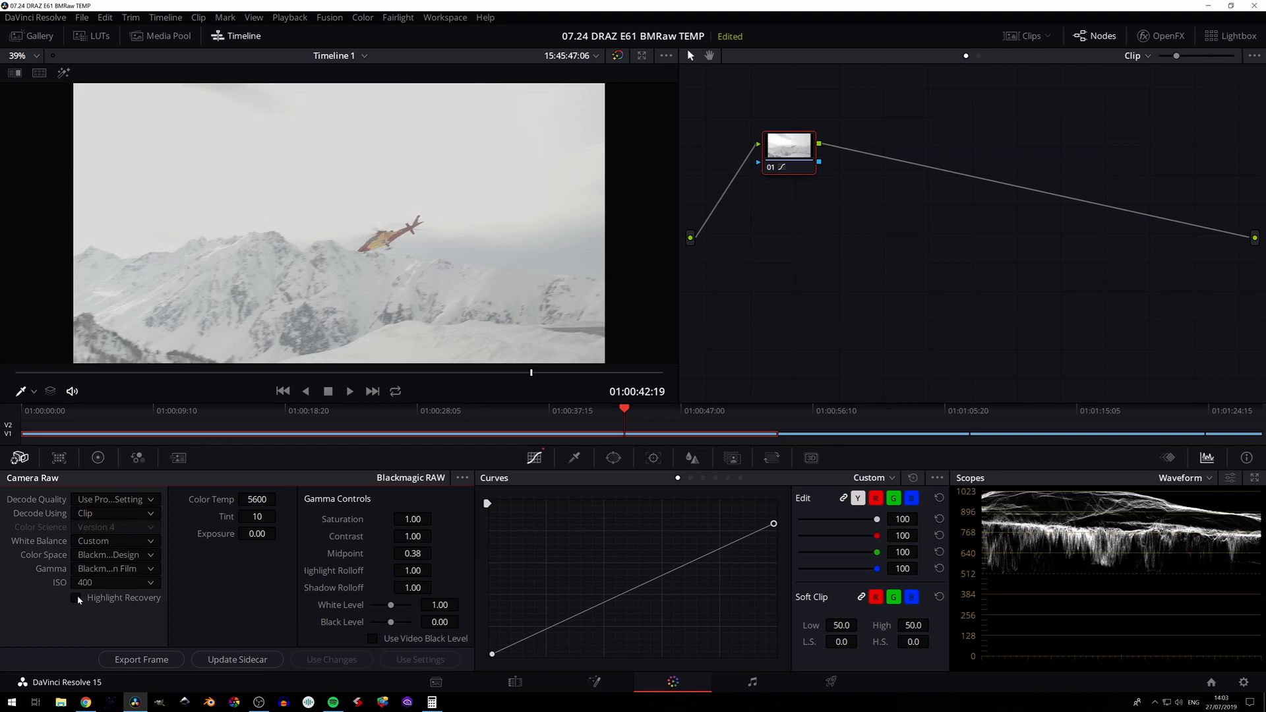
pyautogui.click(77, 598)
pyautogui.click(77, 598)
pyautogui.click(78, 597)
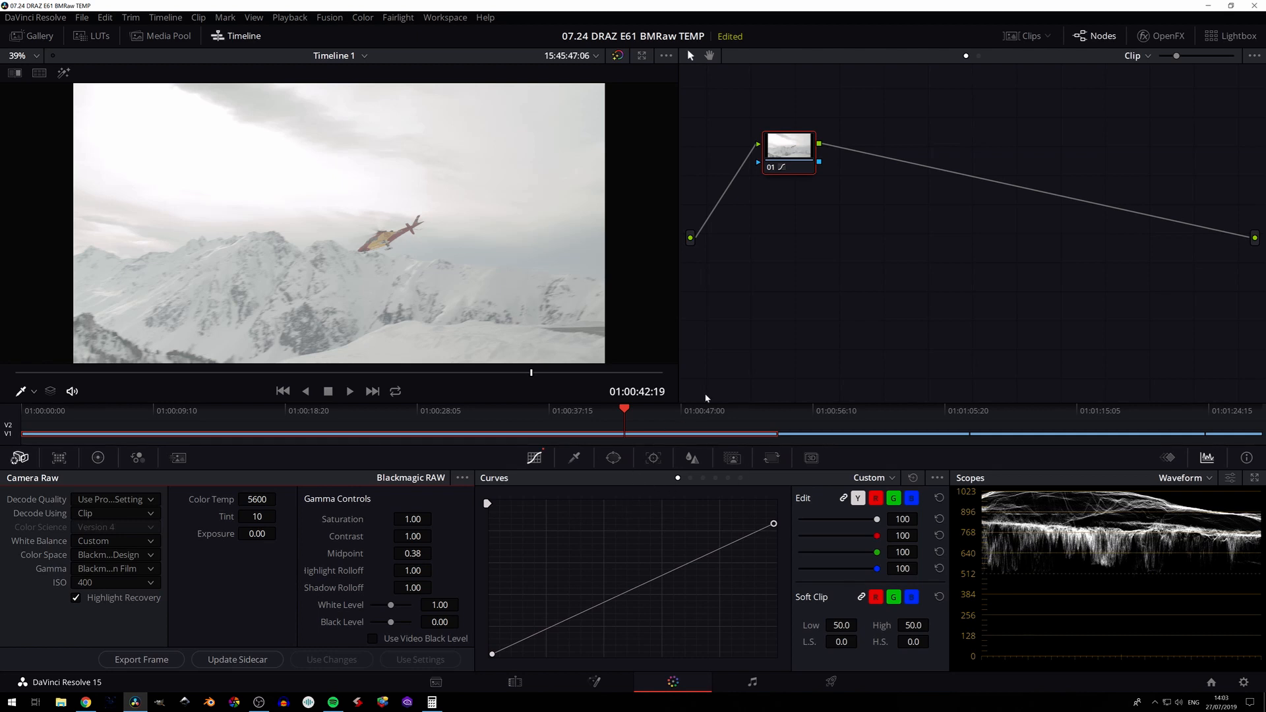
# Step: At about 01:00:18:15, add contrast with the custom curve by moving the black point inward and pulling the midtones down slightly
pyautogui.moveTo(618, 413); pyautogui.dragTo(285, 405)
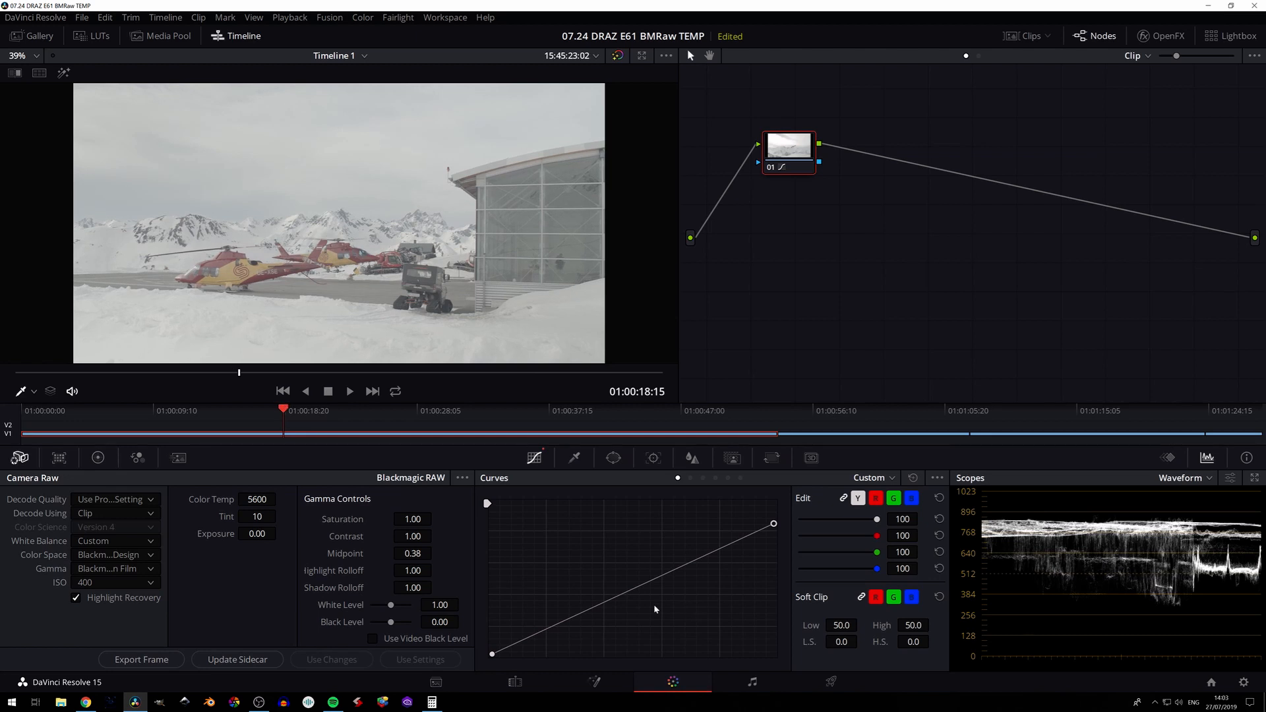
pyautogui.moveTo(492, 655); pyautogui.dragTo(578, 659)
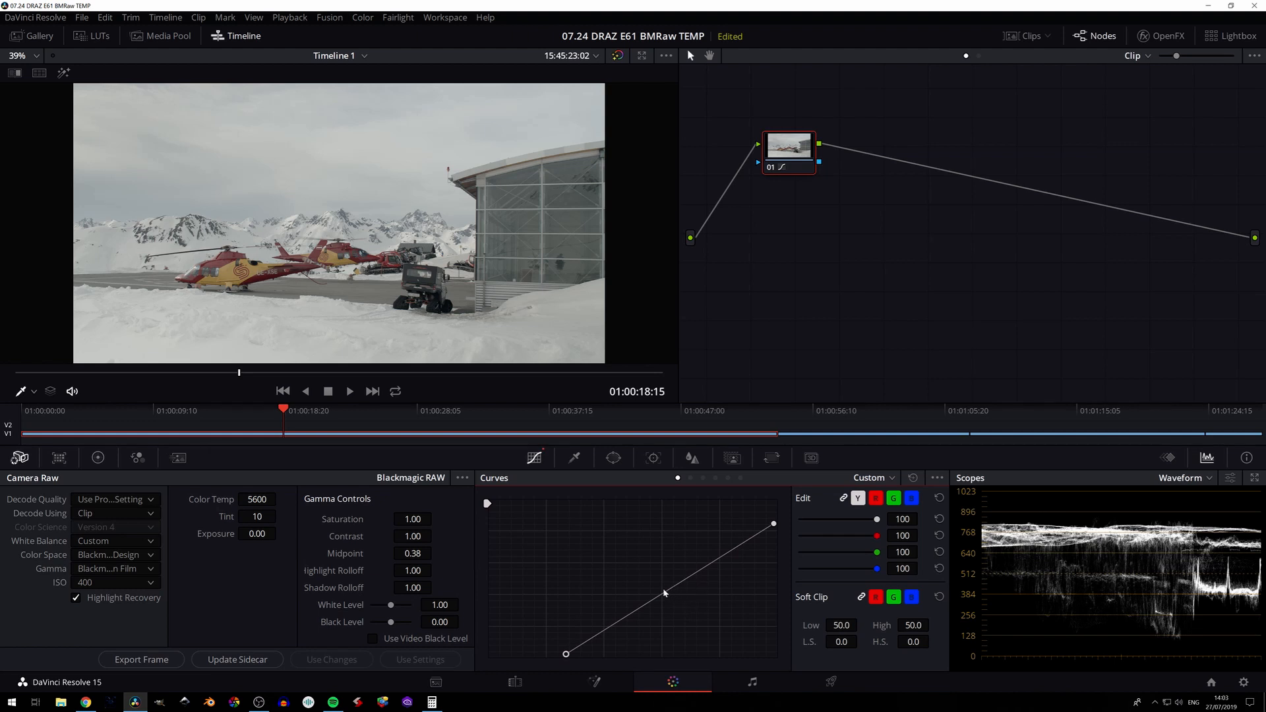
pyautogui.click(521, 236)
pyautogui.moveTo(661, 594); pyautogui.dragTo(664, 605)
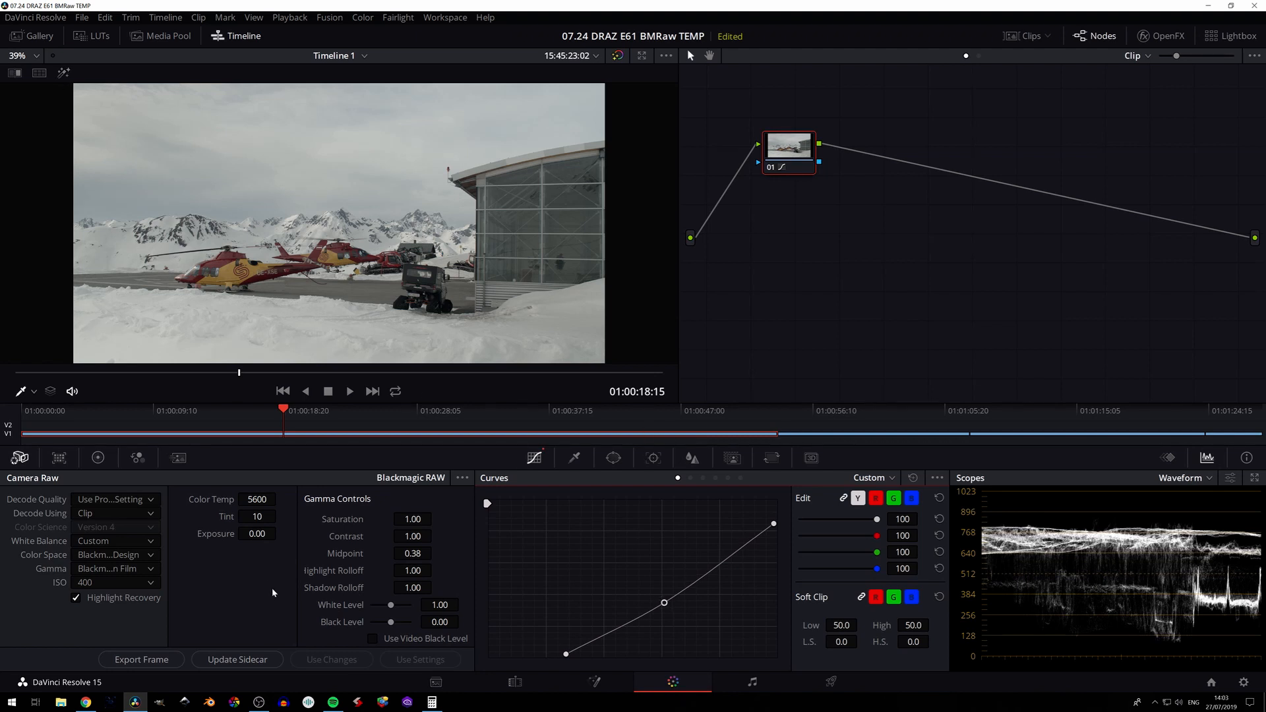
# Step: Set the Gamma Controls Saturation of the helicopter clip to 1.50
pyautogui.click(414, 519)
pyautogui.write('1.5')
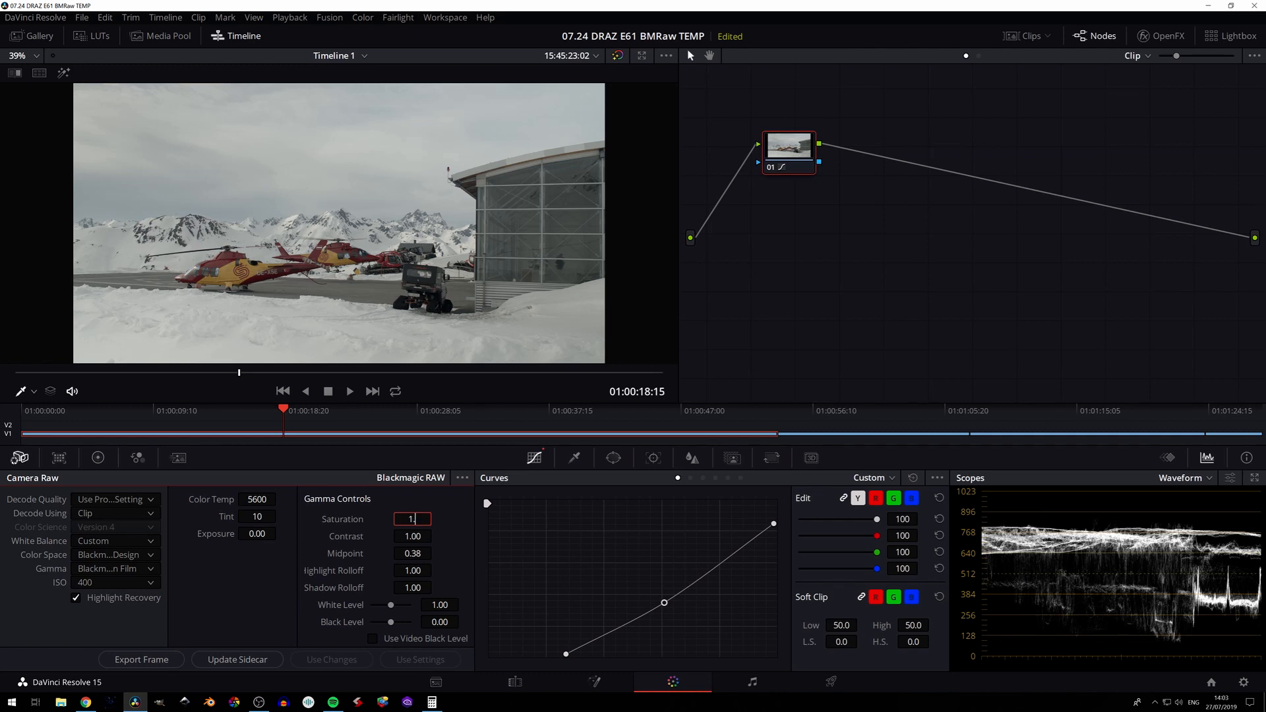
pyautogui.press('Return')
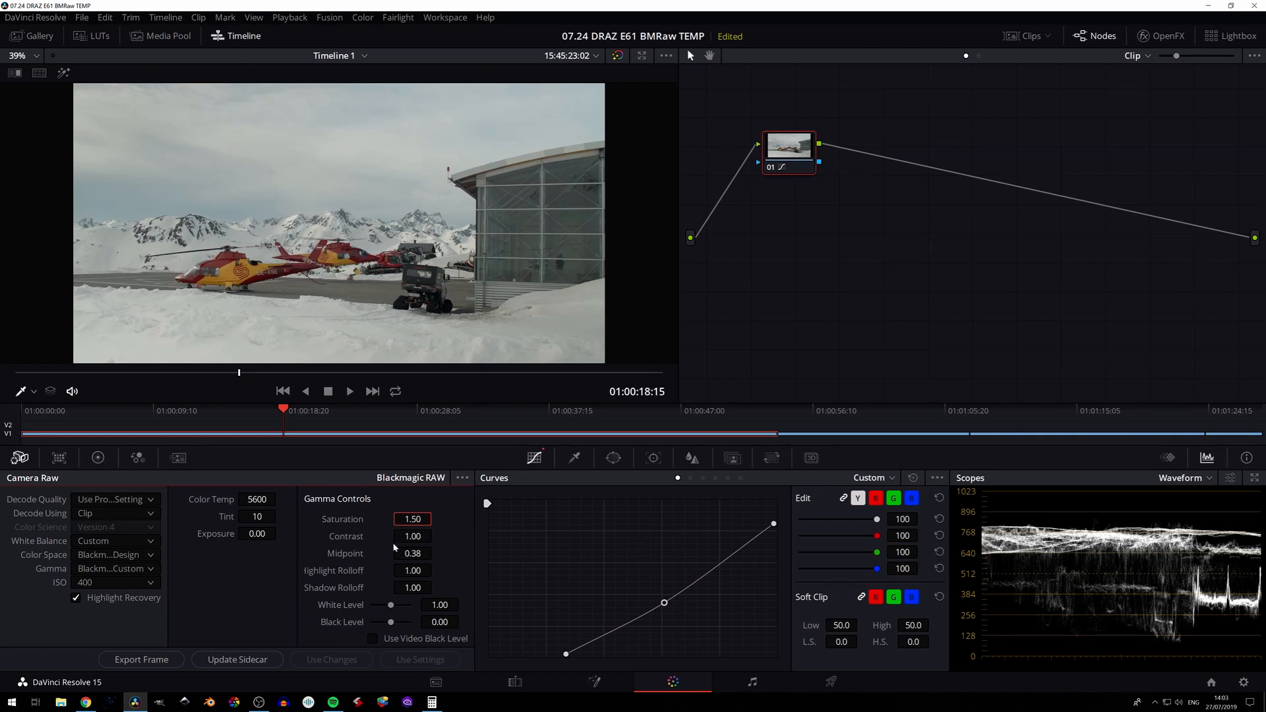
# Step: Check the vectorscope, return the scope to Waveform, and show the waveform in colour instead of monochrome
pyautogui.click(1193, 484)
pyautogui.click(1202, 528)
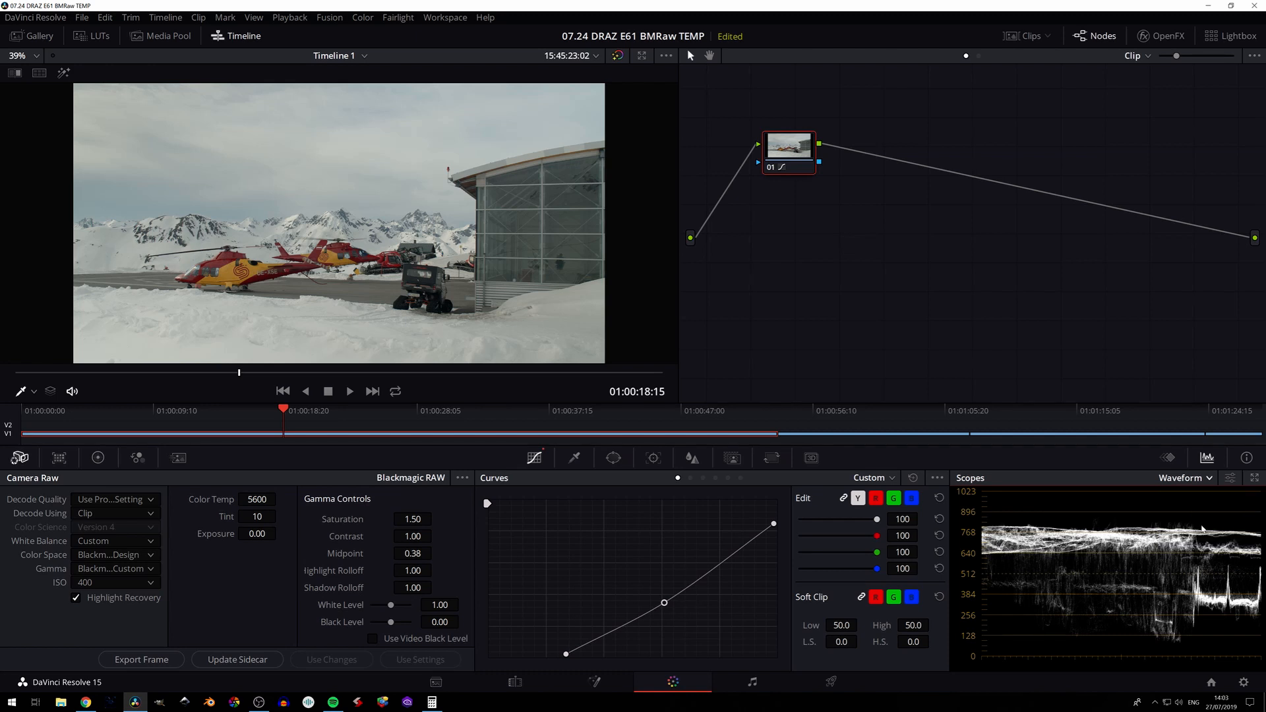
pyautogui.click(1192, 483)
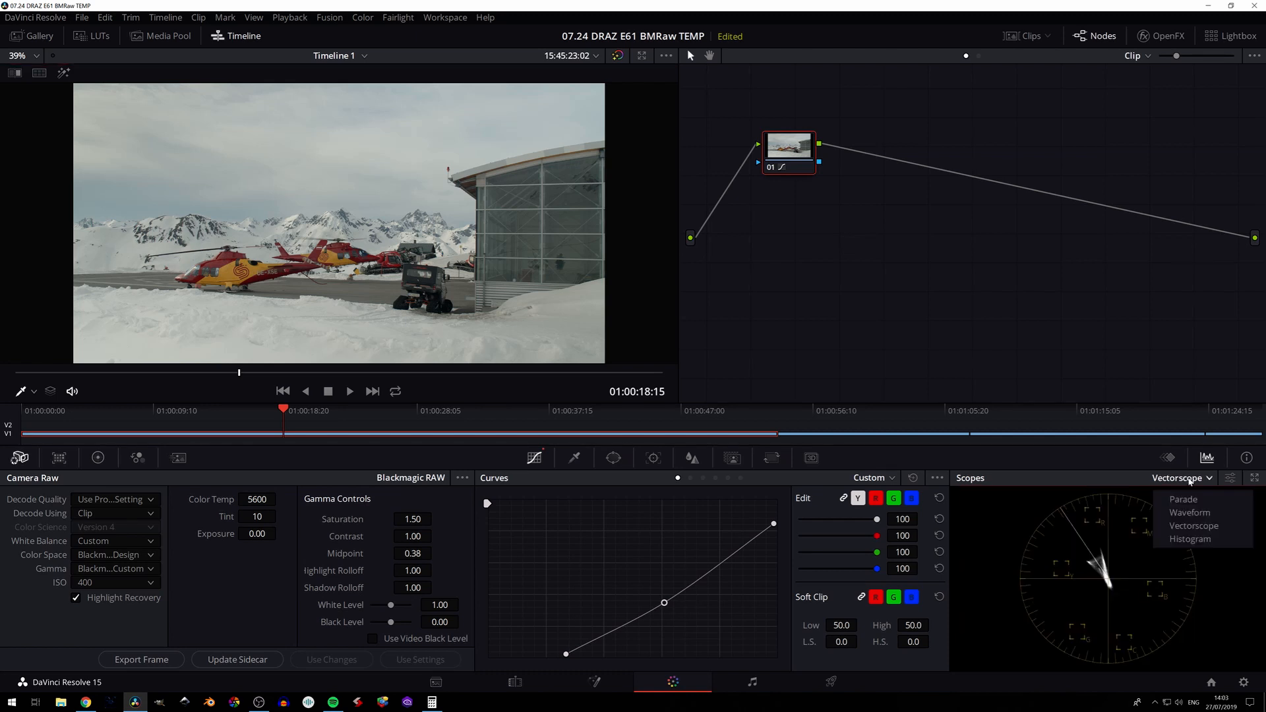
pyautogui.click(1189, 513)
pyautogui.click(1232, 480)
pyautogui.click(1151, 475)
pyautogui.click(1054, 511)
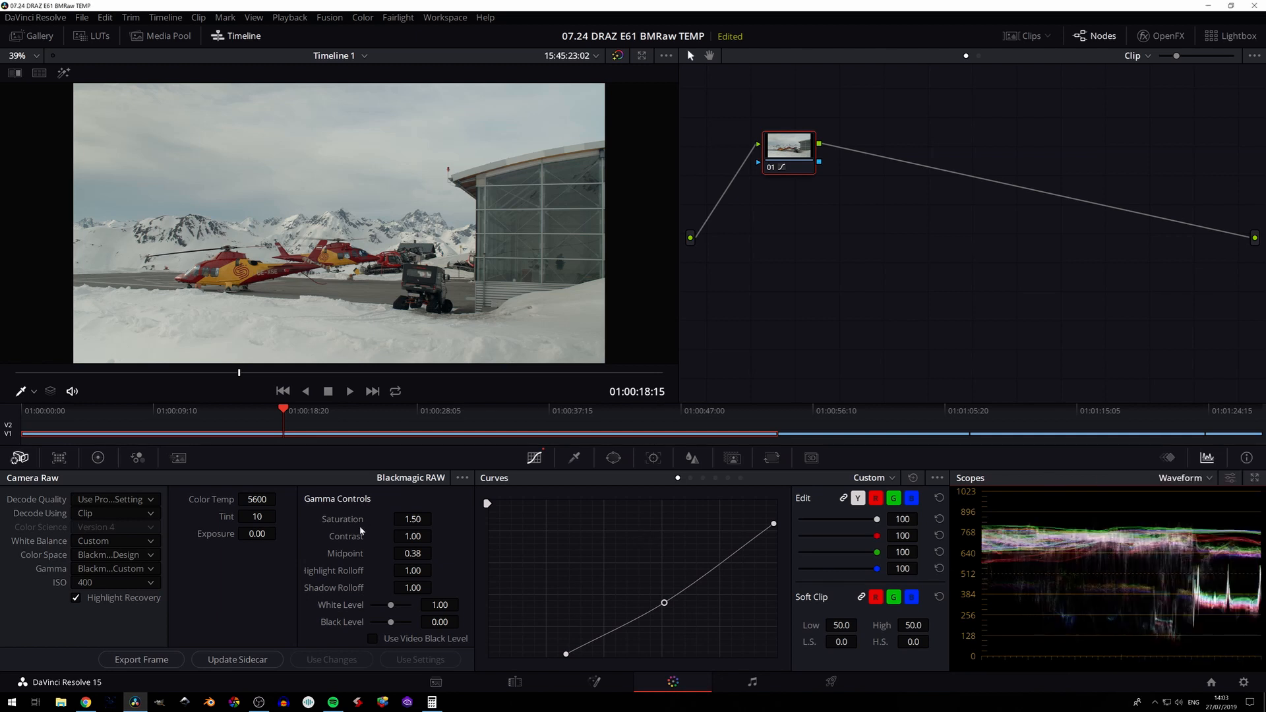
# Step: Set the helicopter clip's Tint to 20 and check the look further into the clip at 01:00:36:07
pyautogui.moveTo(257, 517); pyautogui.dragTo(274, 516)
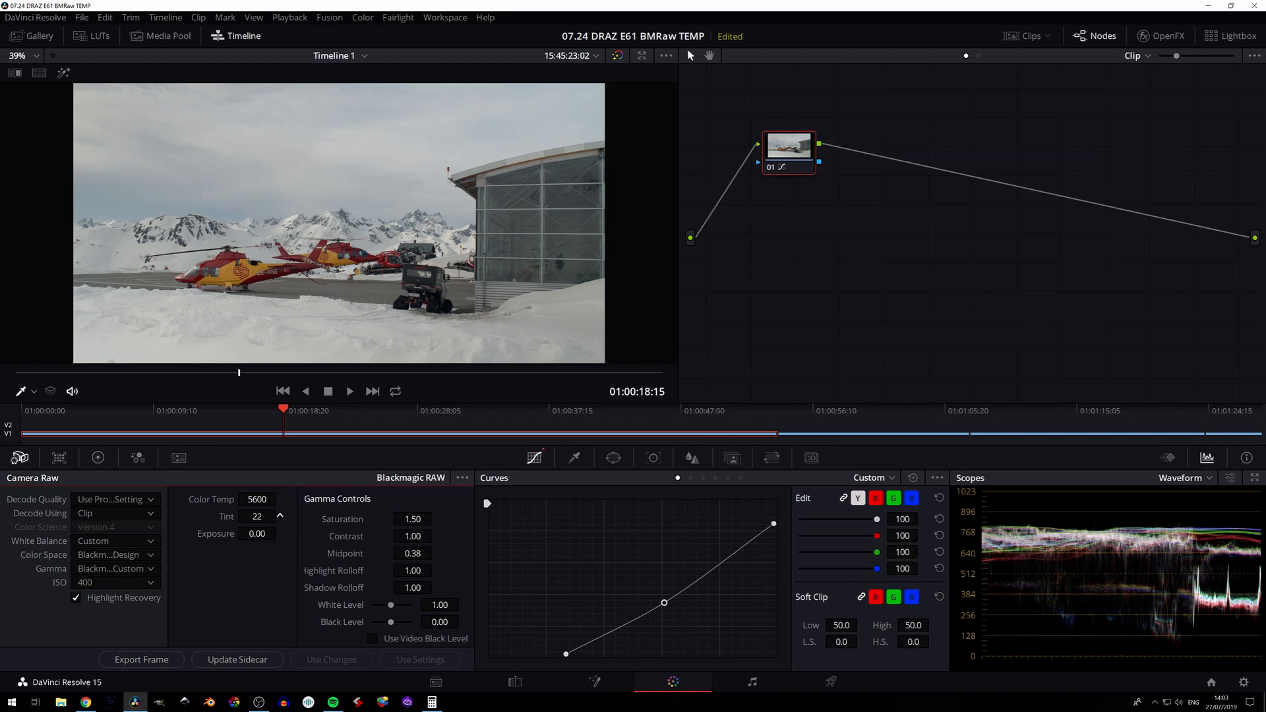
pyautogui.moveTo(273, 517); pyautogui.dragTo(271, 517)
pyautogui.moveTo(239, 373); pyautogui.dragTo(453, 359)
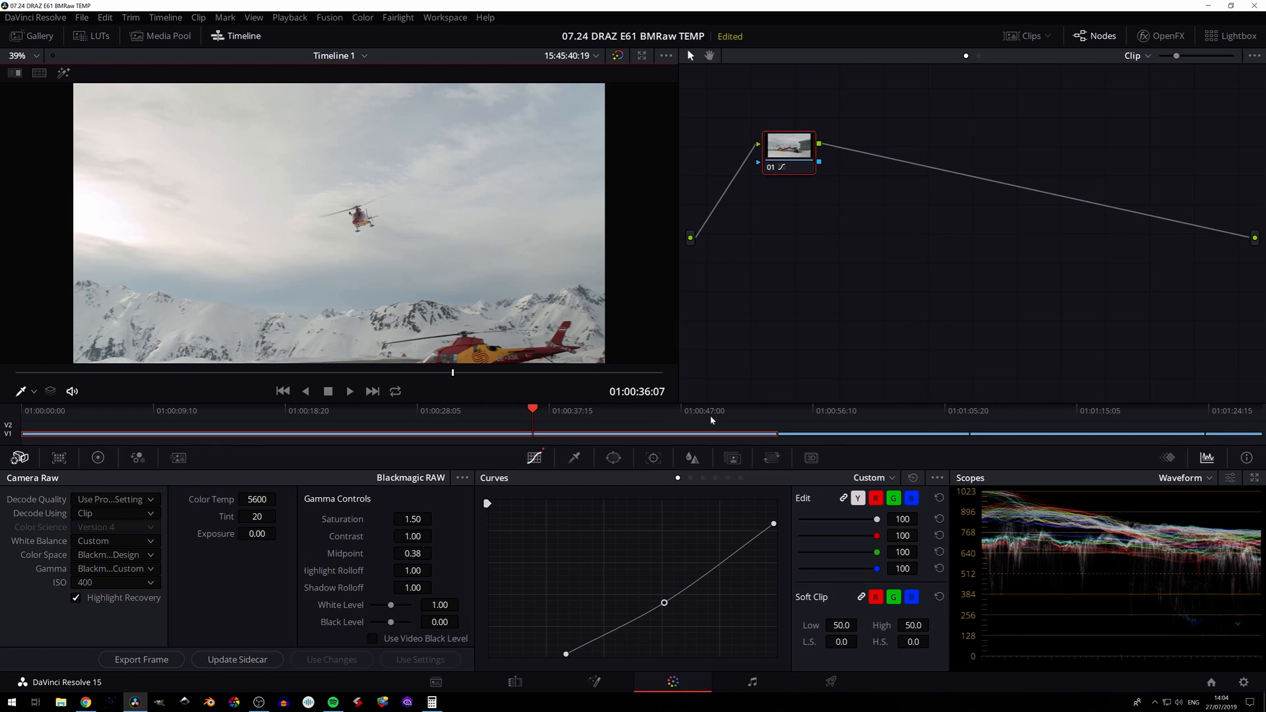
# Step: Move to the clip of two people carrying skis at 01:01:02:24 and switch the waveform back to monochrome
pyautogui.moveTo(926, 416); pyautogui.dragTo(909, 416)
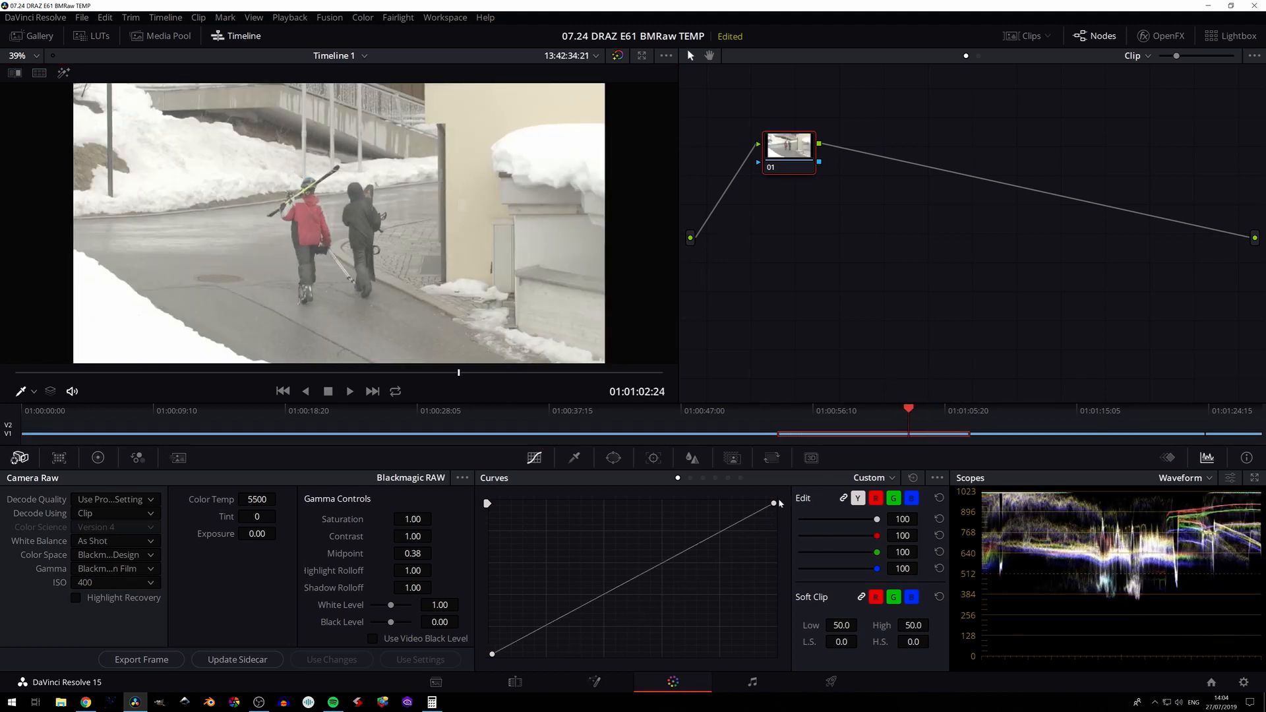
pyautogui.click(1171, 485)
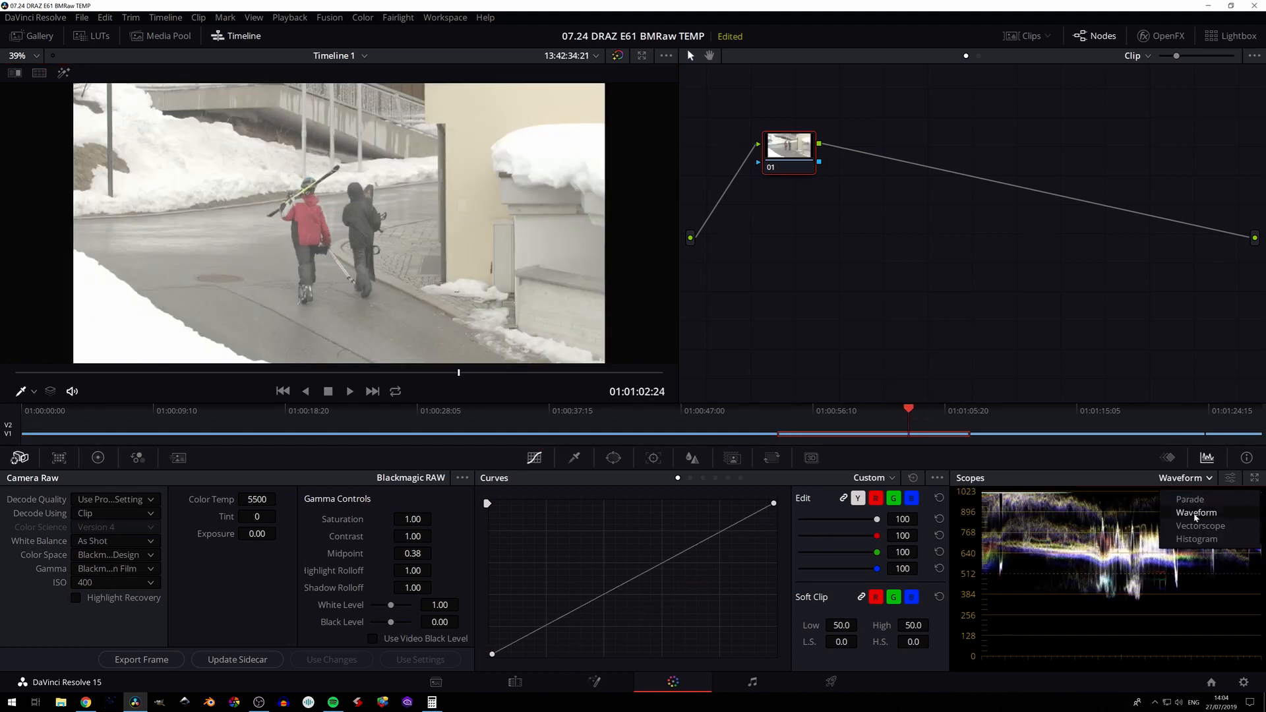
pyautogui.click(1195, 514)
pyautogui.click(1230, 479)
pyautogui.click(1152, 480)
pyautogui.click(618, 524)
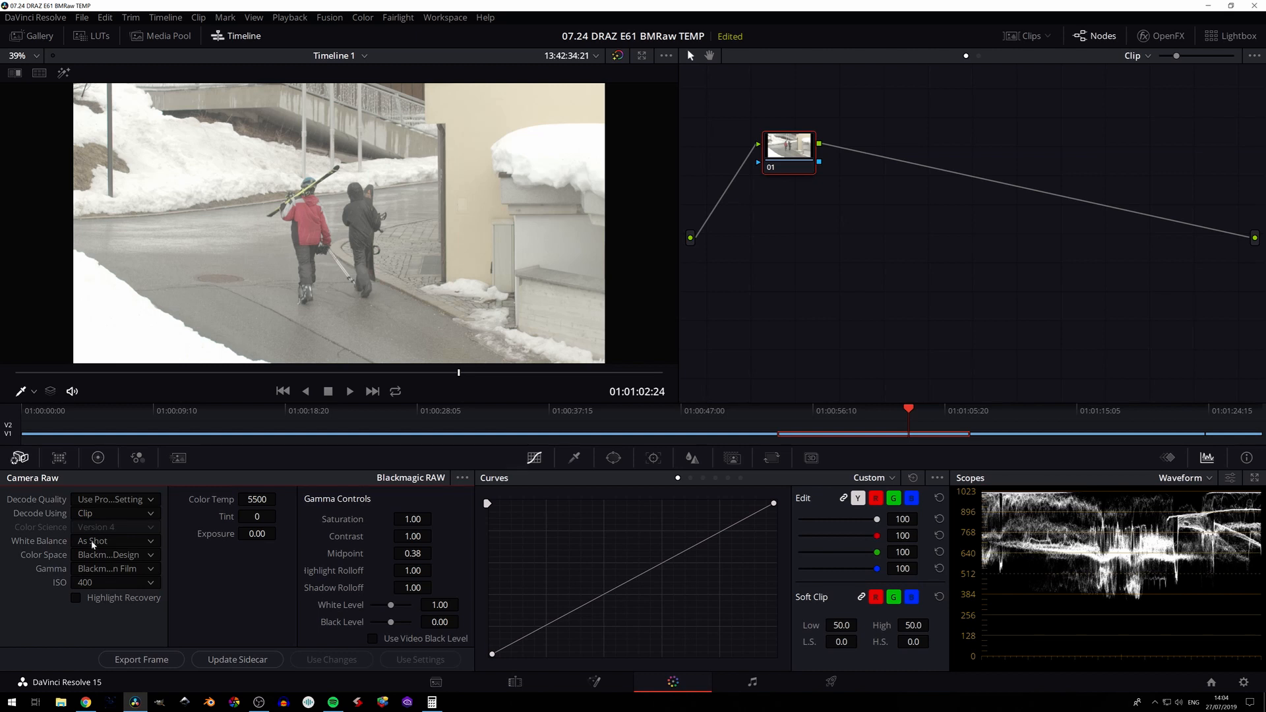
# Step: Try Camera Metadata decoding on the ski walkers' clip, lower the custom curve's white point, and set Decode Using back to Clip
pyautogui.click(96, 514)
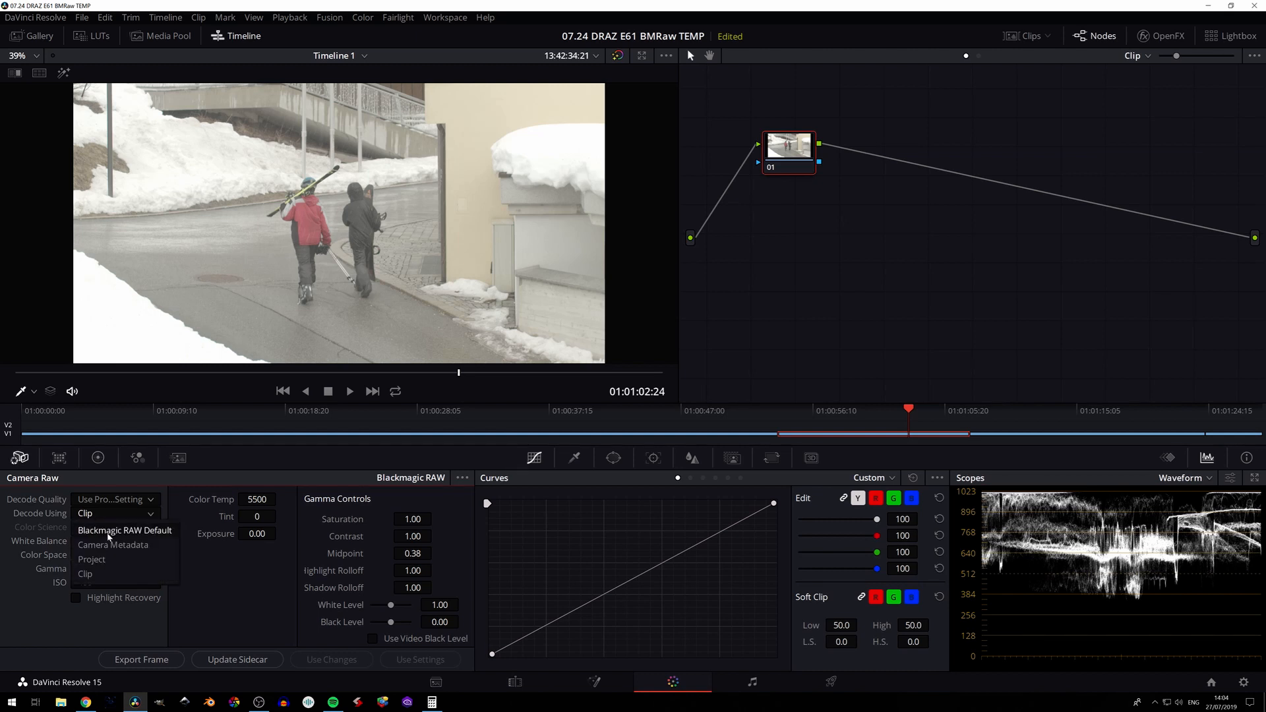
pyautogui.click(103, 544)
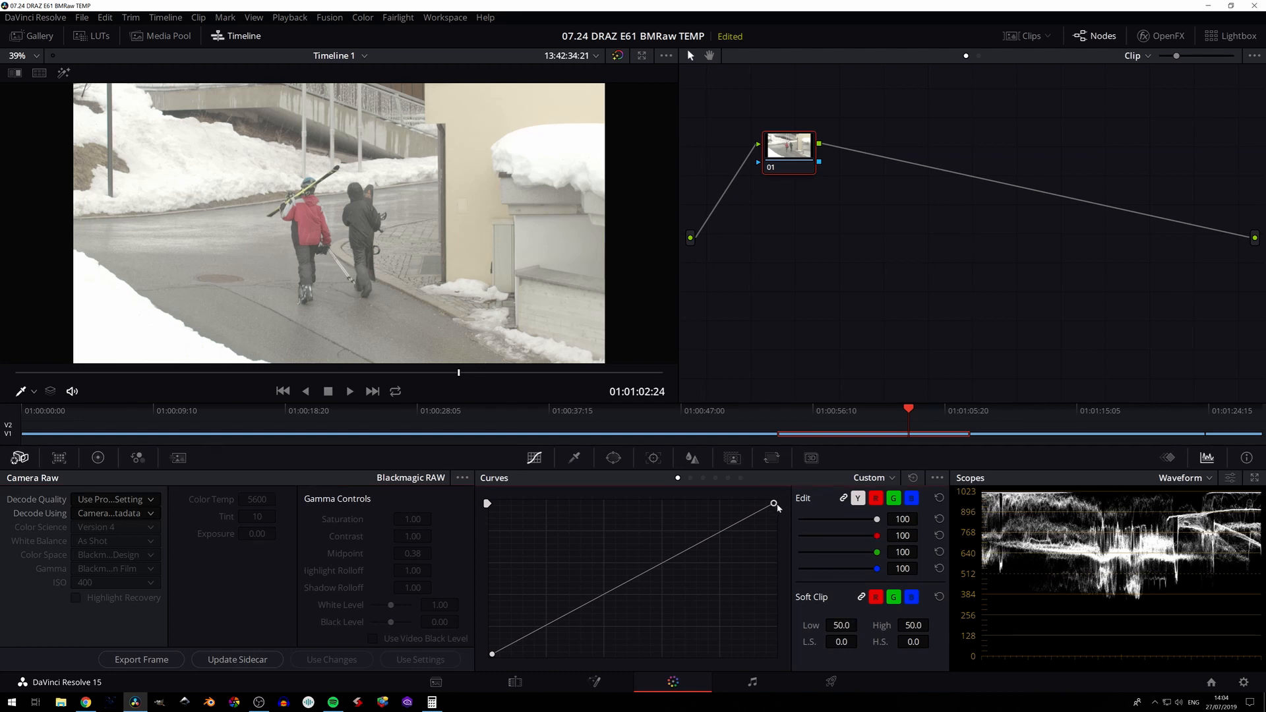
pyautogui.moveTo(774, 504); pyautogui.dragTo(774, 519)
pyautogui.click(97, 513)
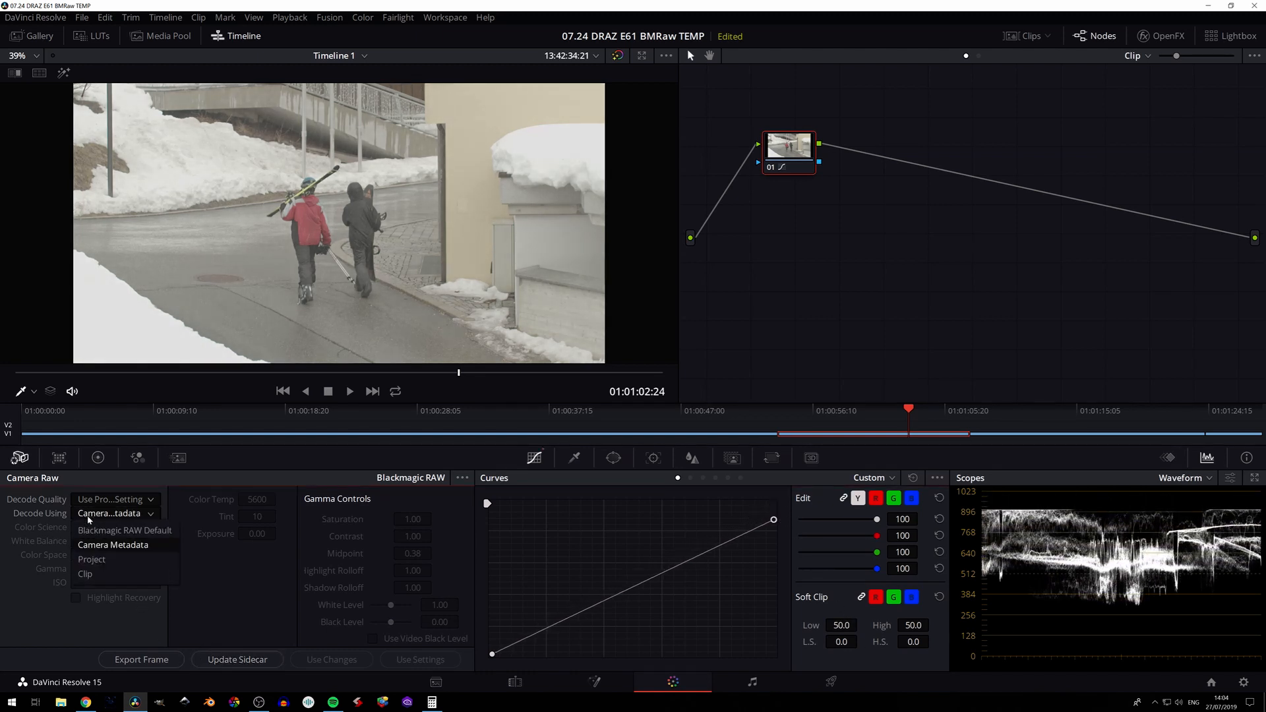
pyautogui.click(92, 561)
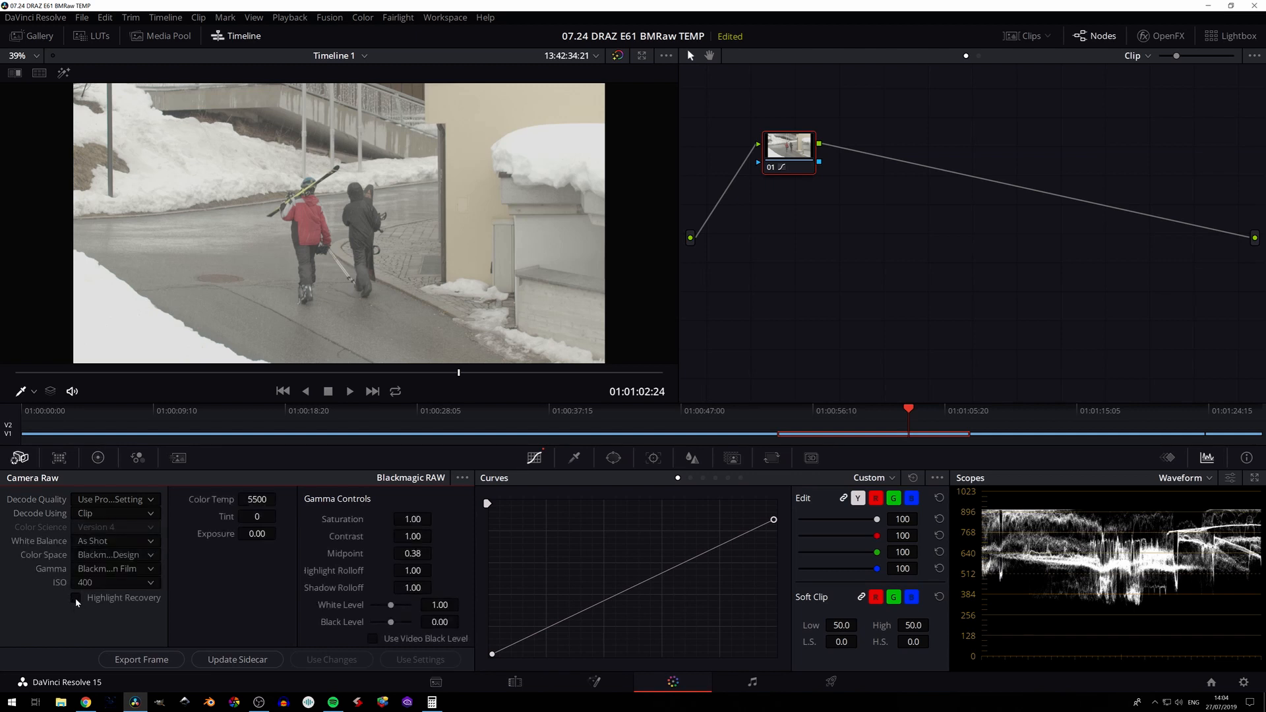
# Step: Toggle Highlight Recovery on and off to compare detail in the bright foreground snow, leaving it enabled
pyautogui.click(75, 598)
pyautogui.scroll(4, 82, 316)
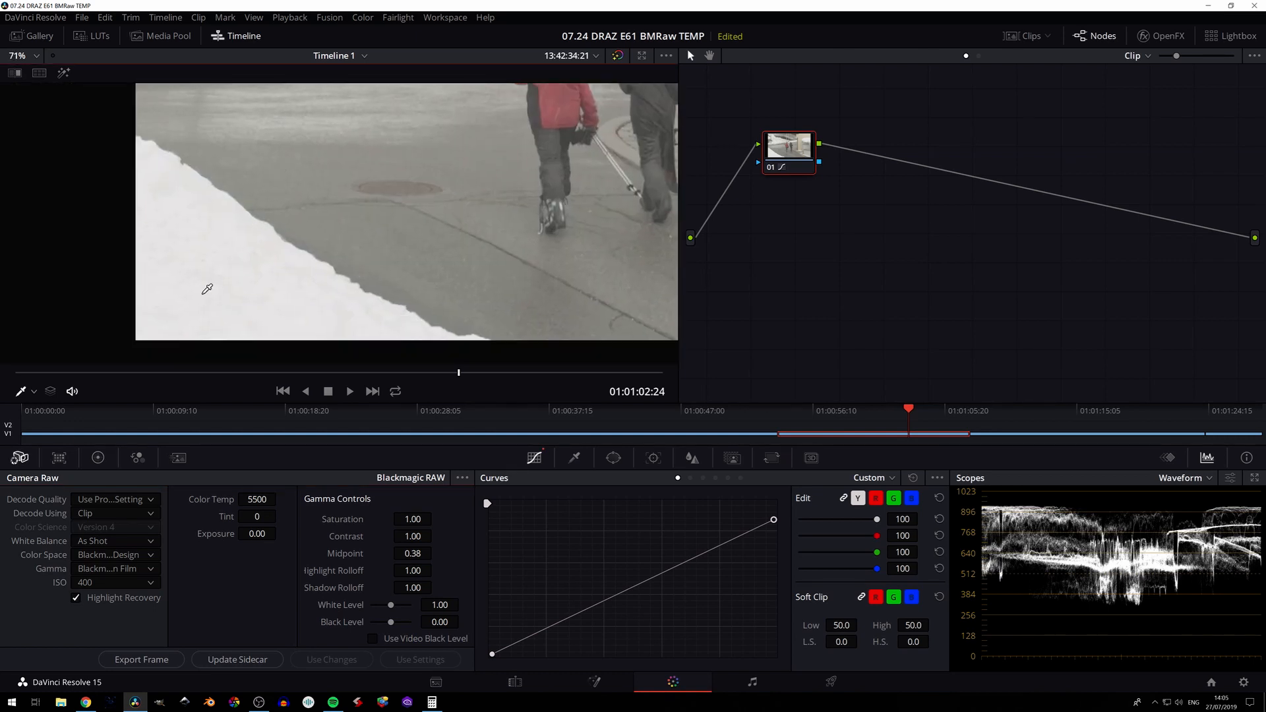
pyautogui.click(77, 597)
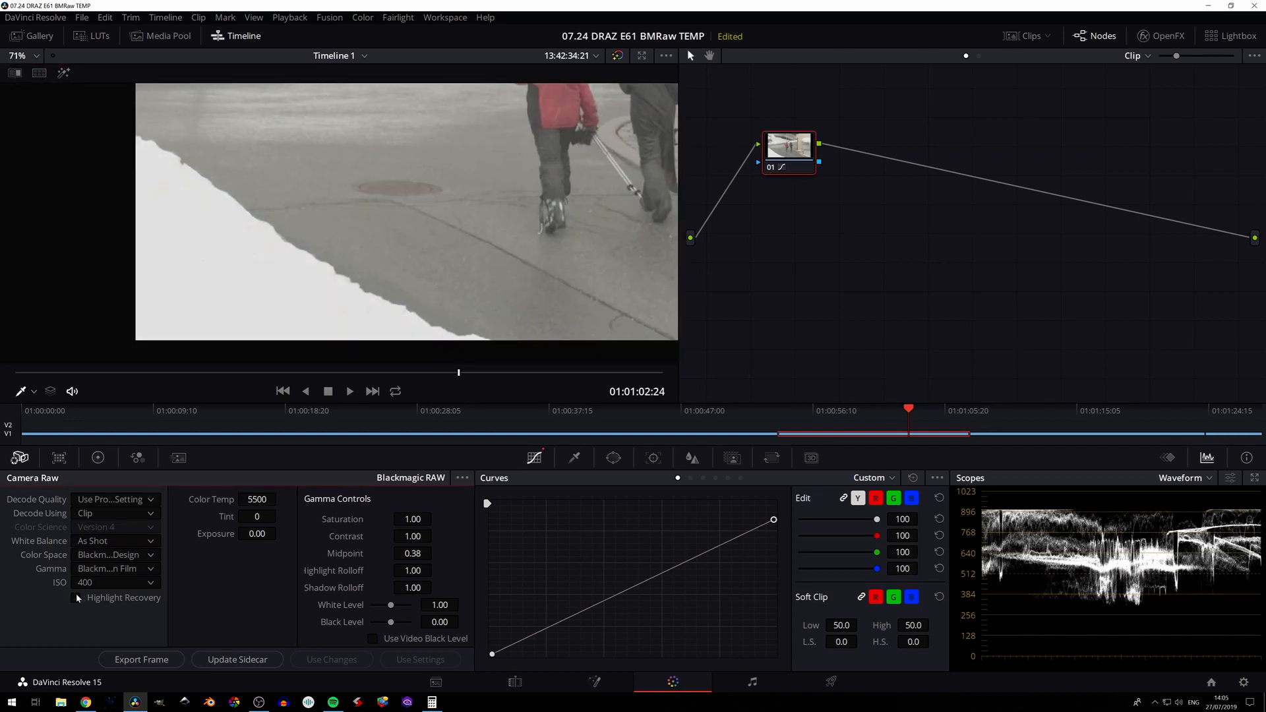
pyautogui.click(77, 597)
pyautogui.click(77, 597)
pyautogui.click(76, 597)
pyautogui.click(77, 598)
pyautogui.scroll(-5, 313, 165)
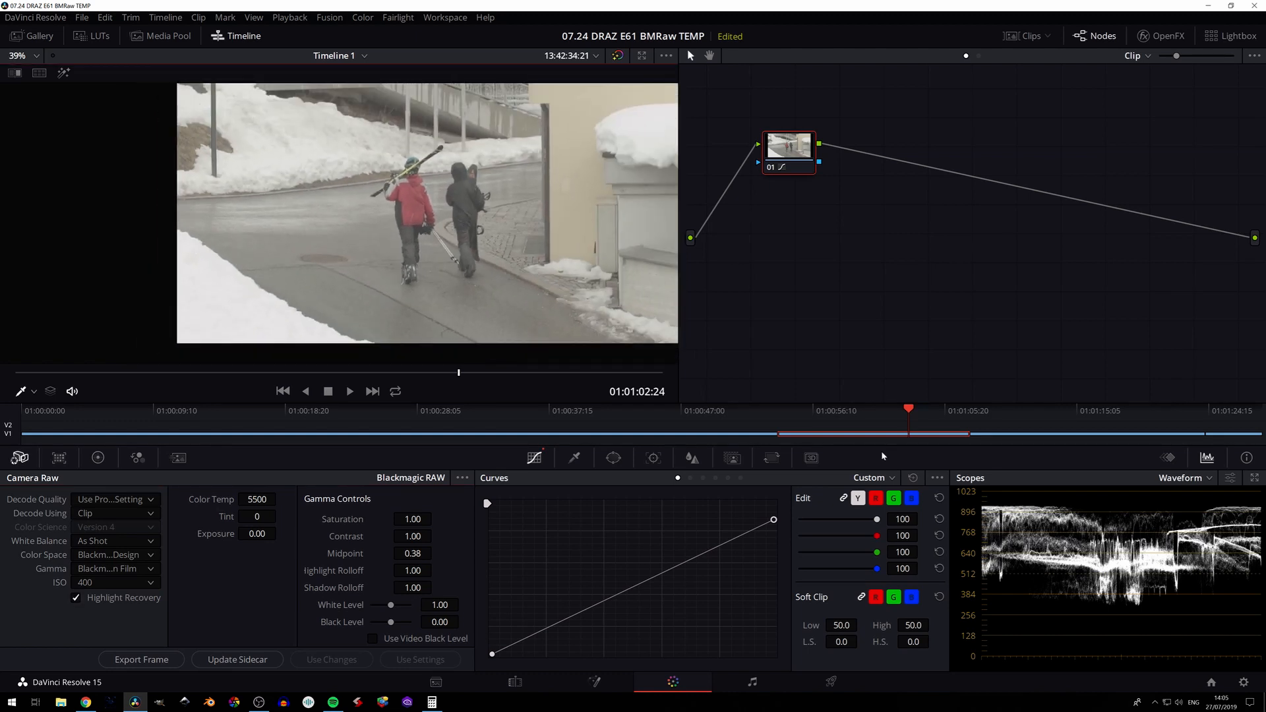
# Step: On the ski lift crowd clip at 01:01:13:24, set Decode Using to Clip and lower the custom curve's white point
pyautogui.moveTo(1024, 411); pyautogui.dragTo(1064, 412)
pyautogui.scroll(3, 250, 246)
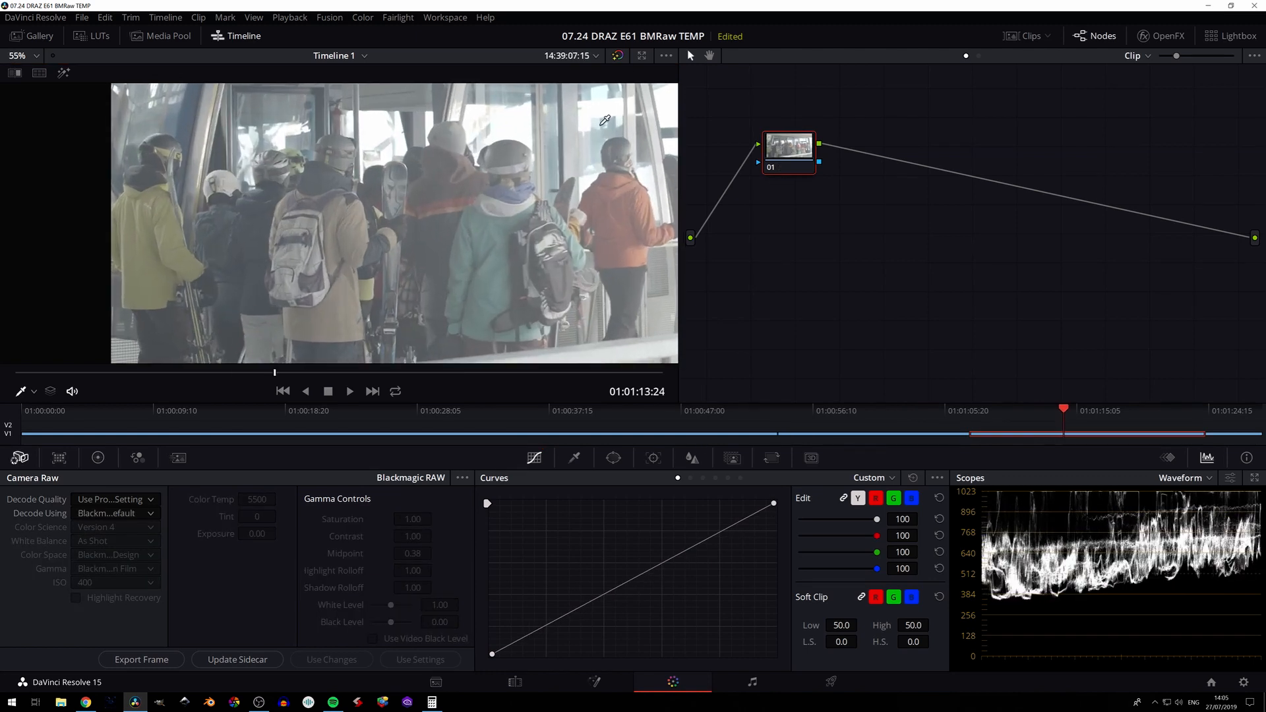
pyautogui.click(91, 513)
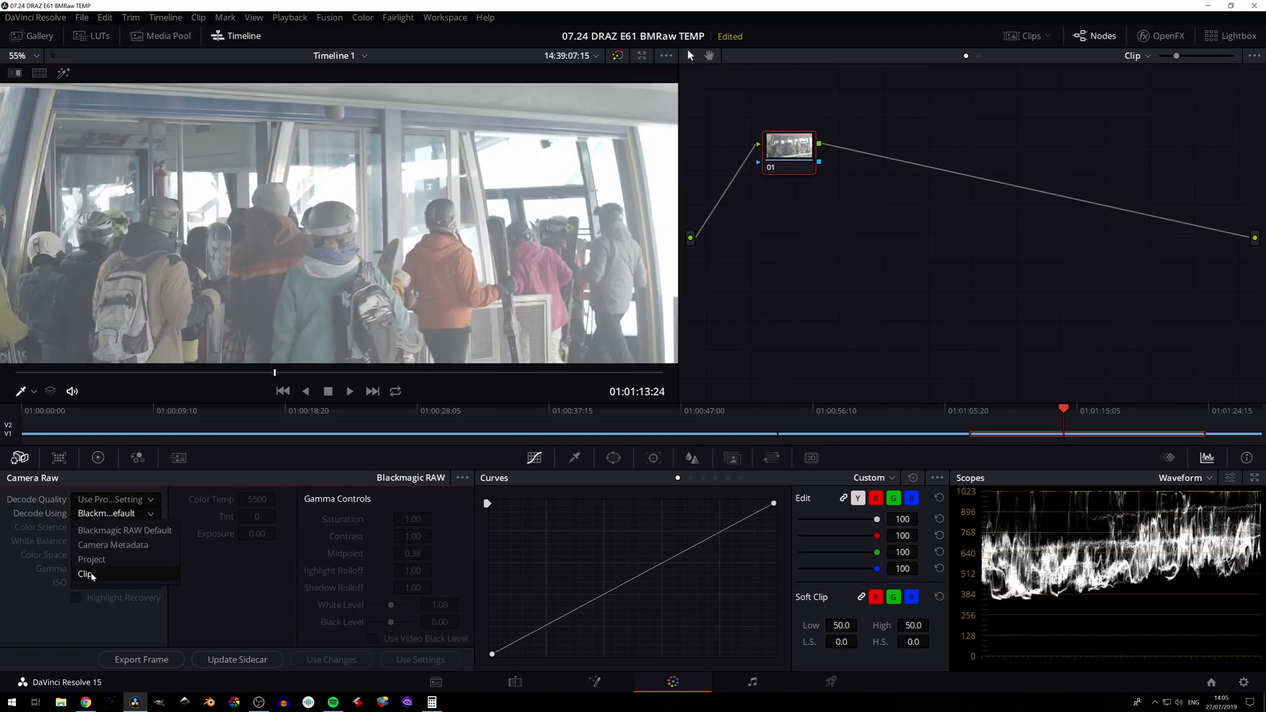
pyautogui.click(92, 570)
pyautogui.moveTo(774, 504); pyautogui.dragTo(774, 526)
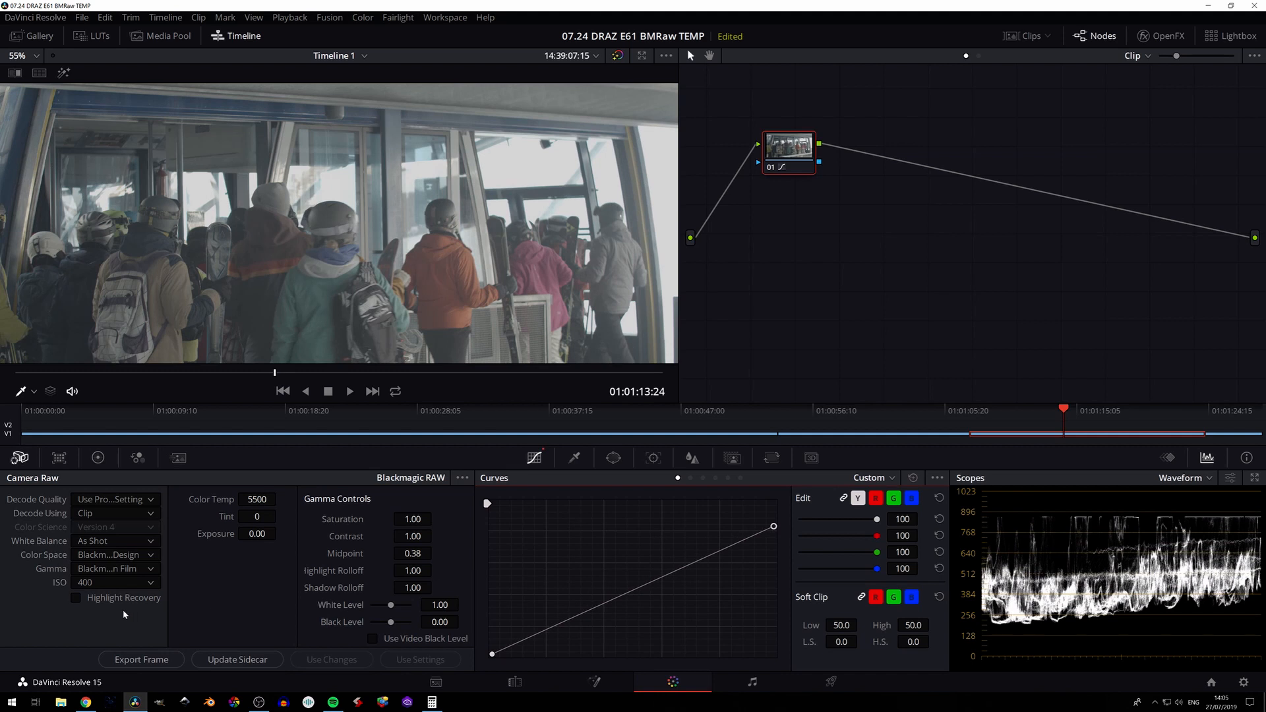
# Step: Compare the ski lift crowd clip with Highlight Recovery on and off, leaving it enabled
pyautogui.click(75, 597)
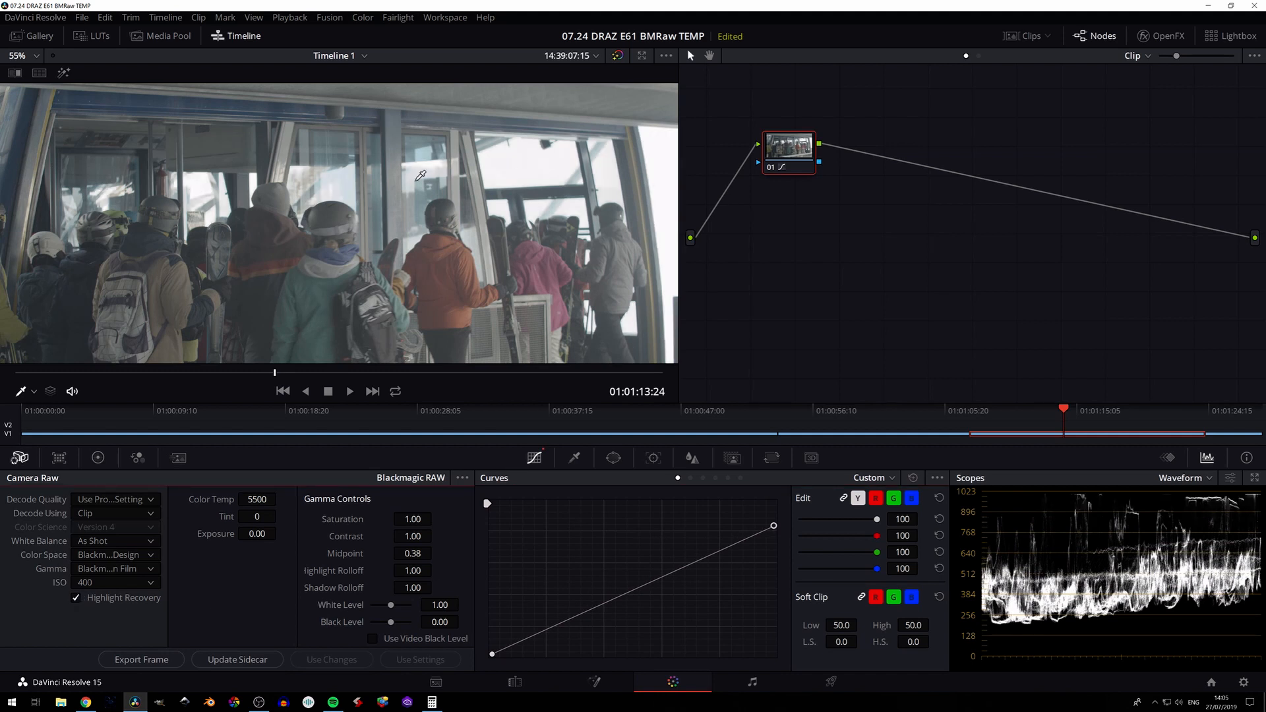
pyautogui.click(75, 598)
pyautogui.click(75, 598)
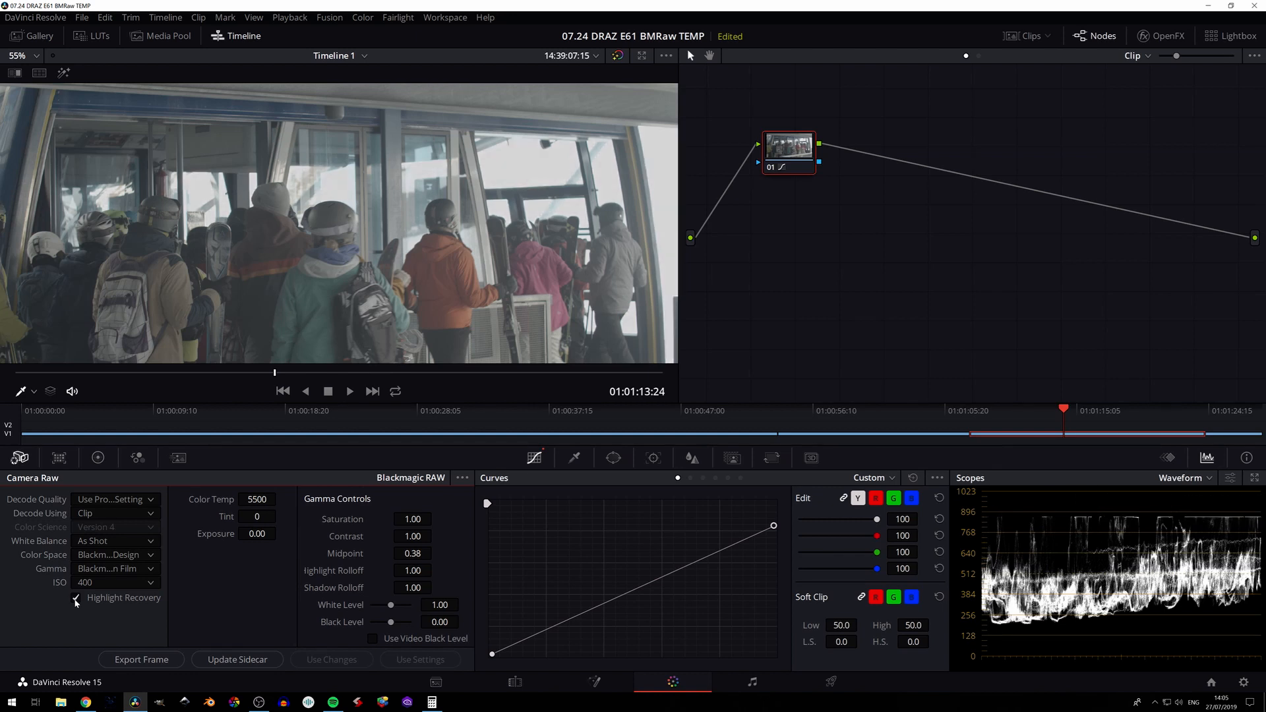
pyautogui.scroll(-2, 455, 221)
pyautogui.scroll(-1, 420, 232)
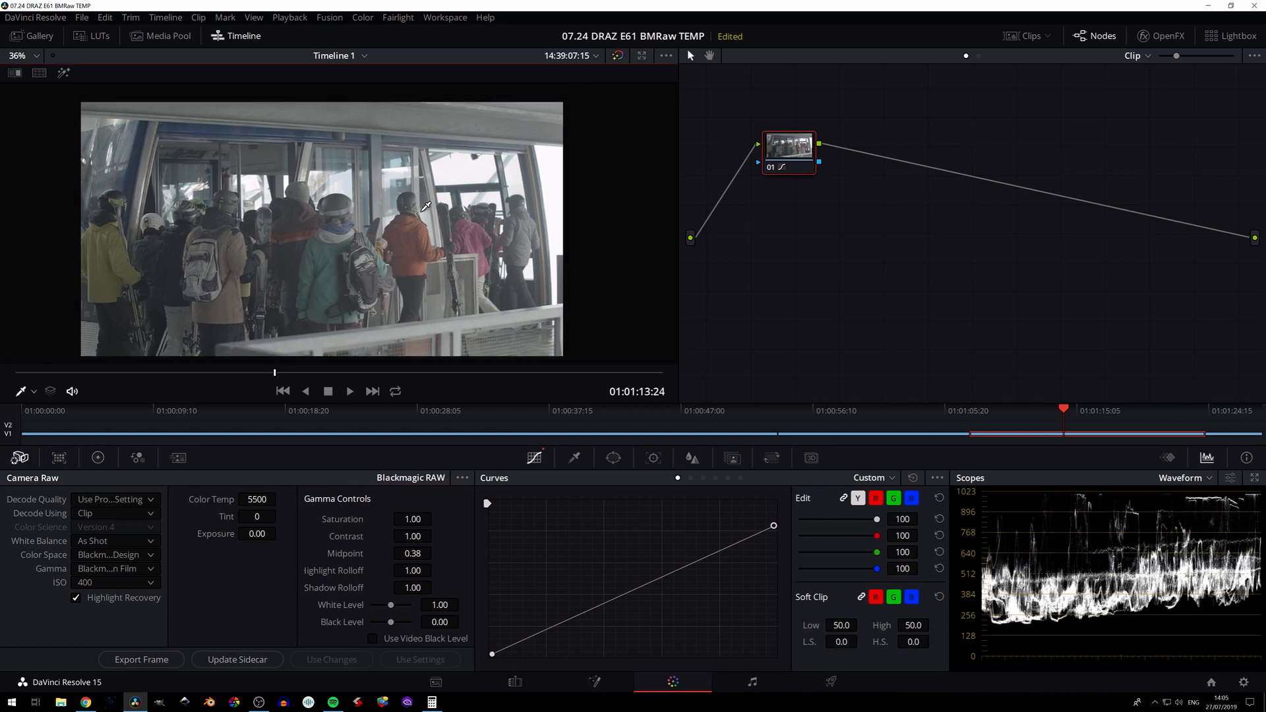
# Step: On the clip of the woman writing at 01:01:24:00, preview Camera Metadata decoding and set Decode Using to Clip
pyautogui.click(1227, 436)
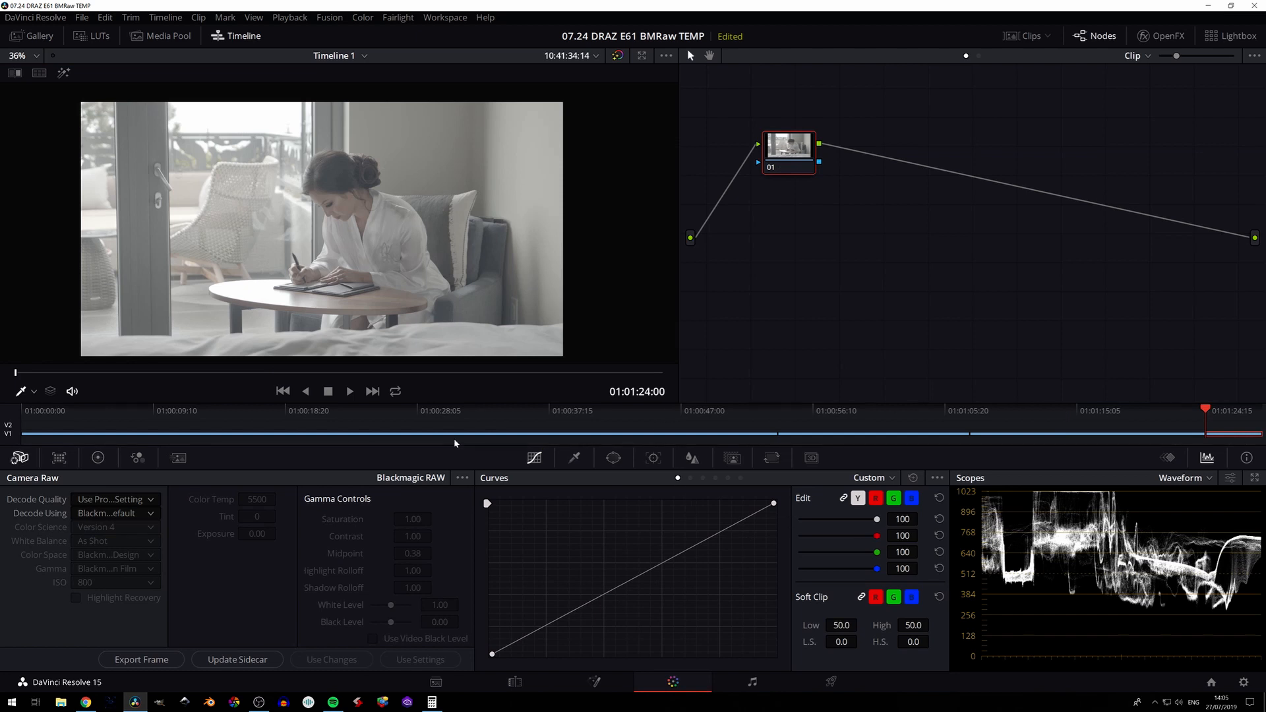
pyautogui.click(112, 517)
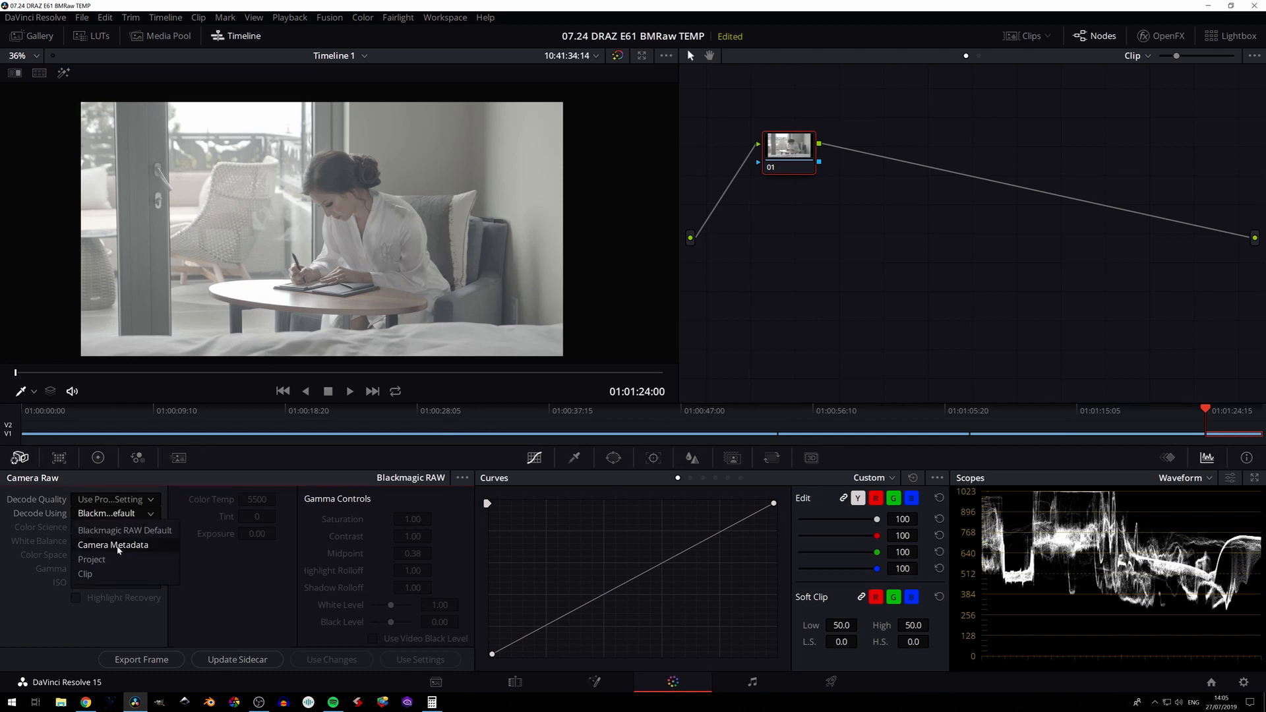
pyautogui.click(117, 545)
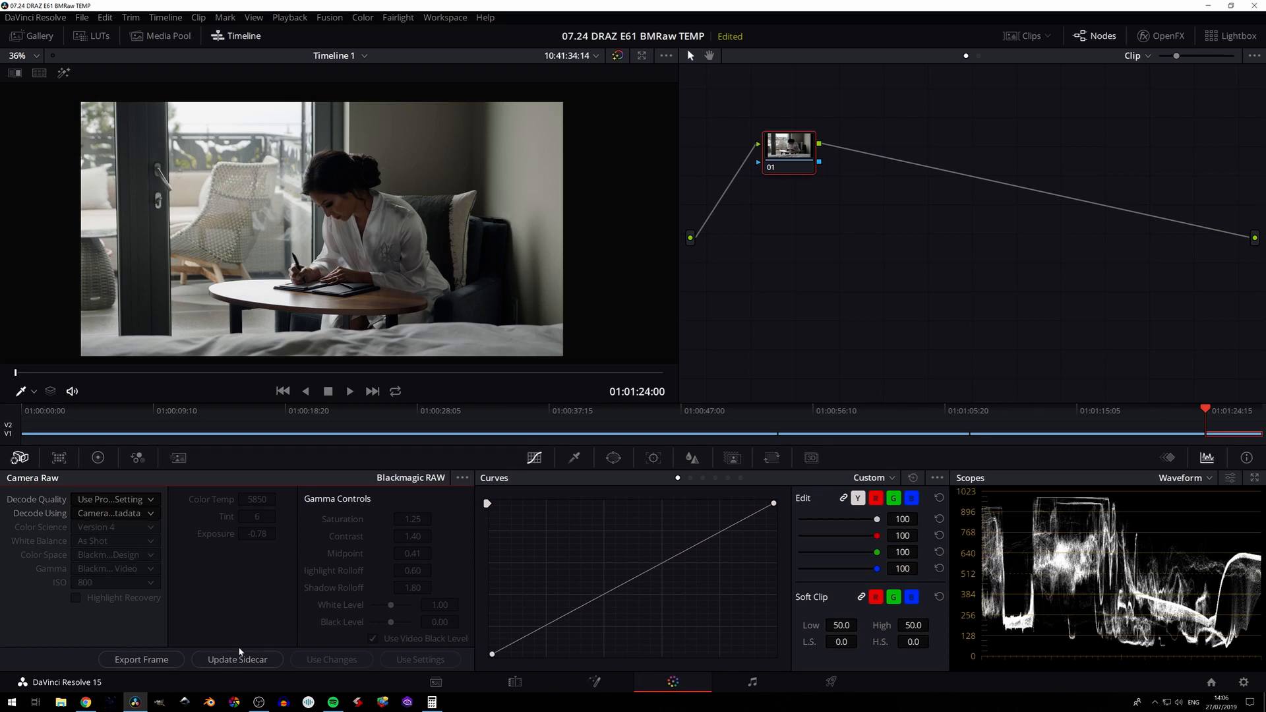
pyautogui.click(113, 517)
pyautogui.click(105, 571)
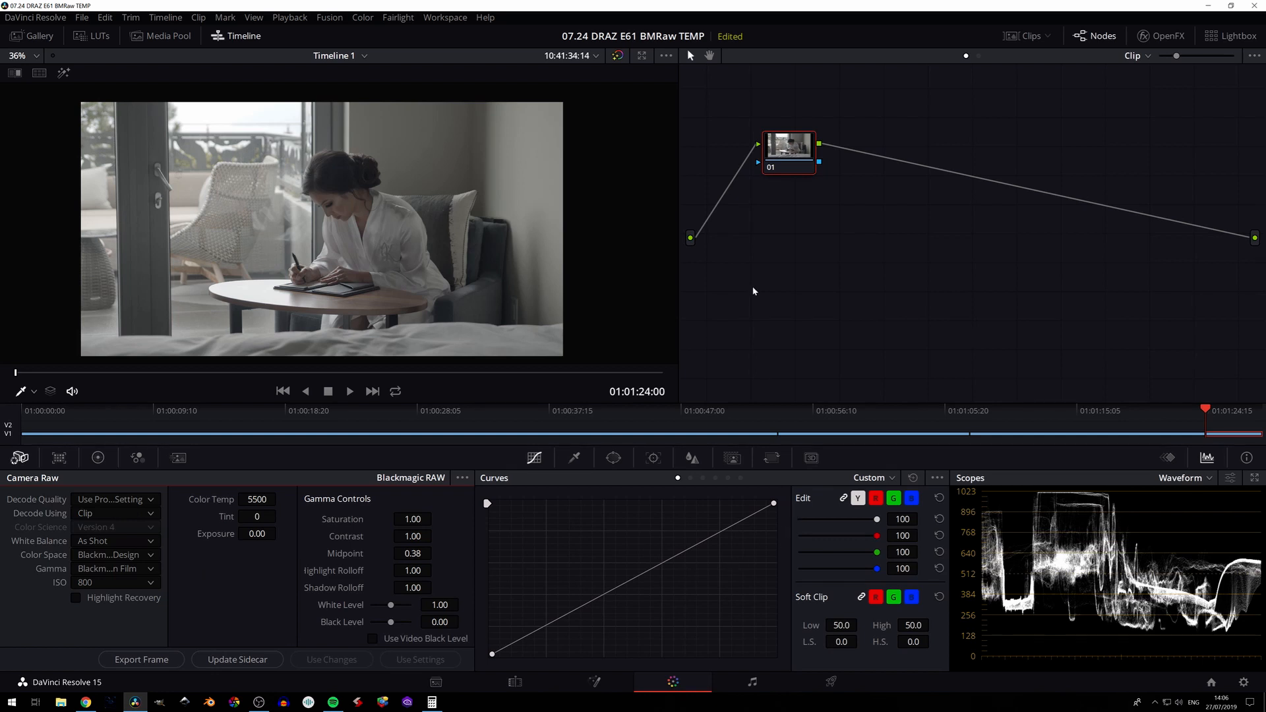
# Step: Enable Highlight Recovery on the woman writing clip and lower the custom curve's white point slightly
pyautogui.click(774, 504)
pyautogui.moveTo(775, 507); pyautogui.dragTo(774, 513)
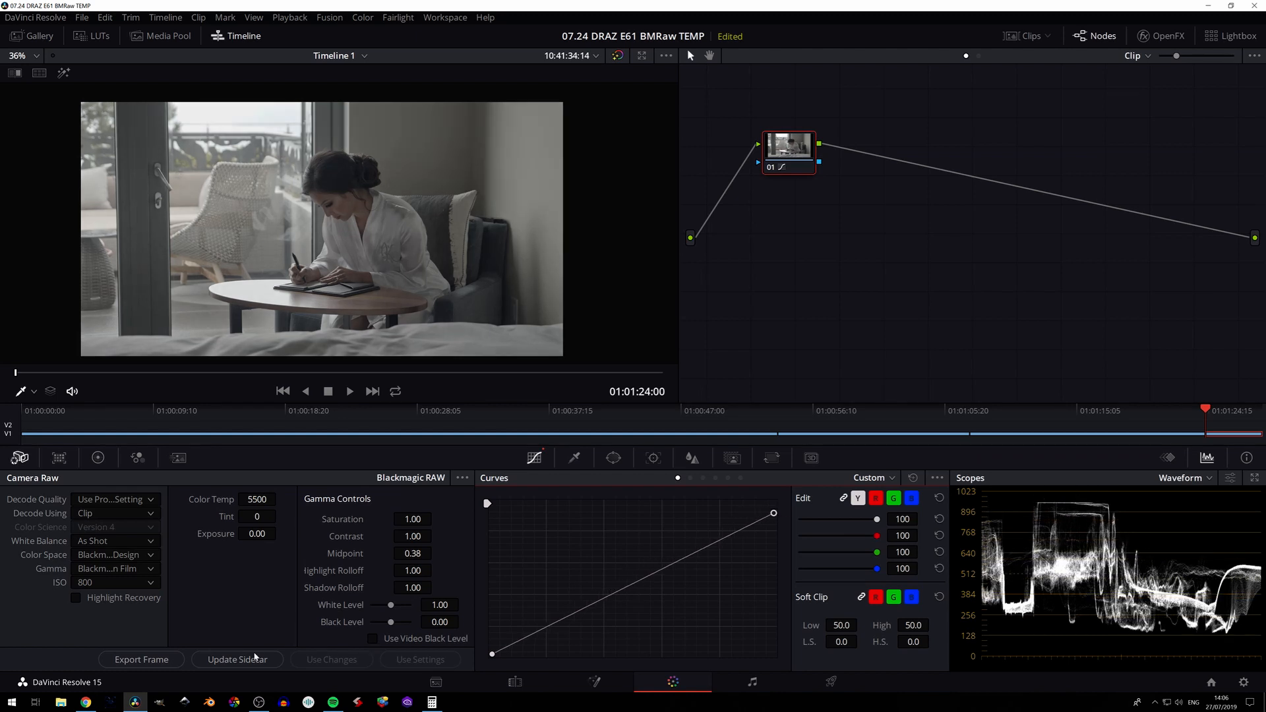
pyautogui.click(75, 598)
pyautogui.moveTo(774, 514); pyautogui.dragTo(775, 519)
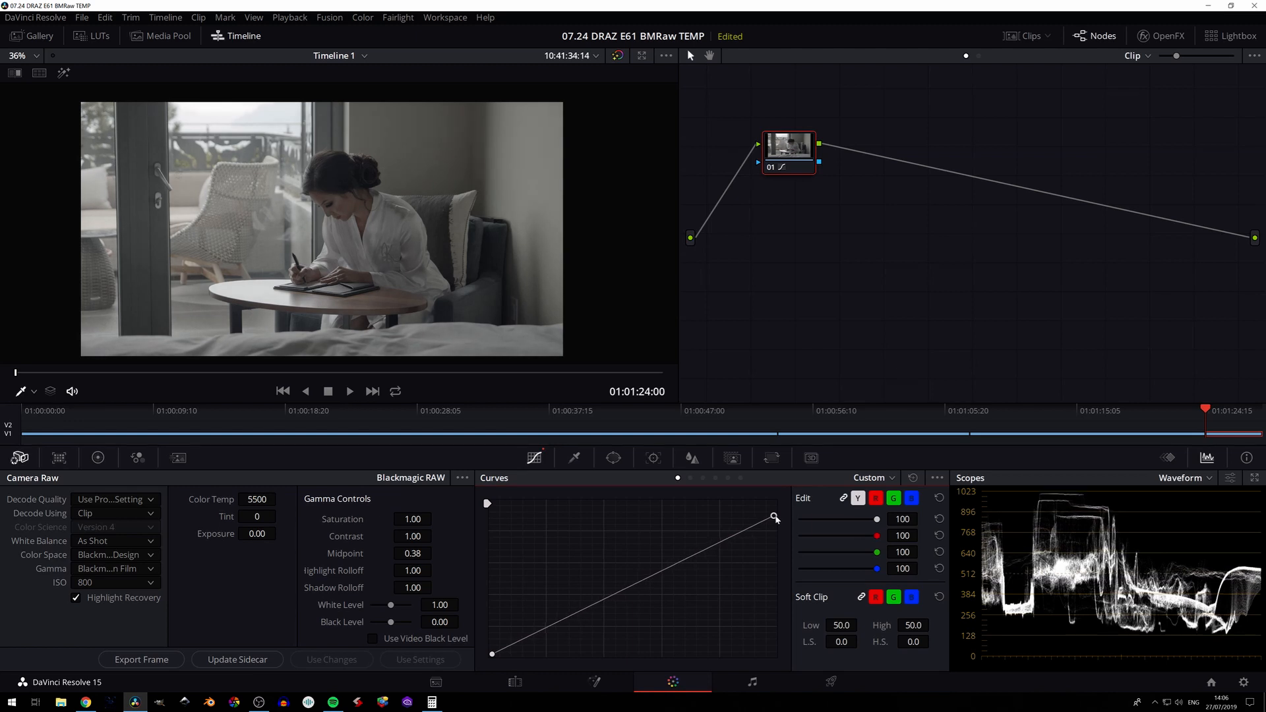
# Step: Move the curve's black point inward, then lift the lower tones and midtones while anchoring the shadows with an extra point
pyautogui.moveTo(496, 653); pyautogui.dragTo(530, 662)
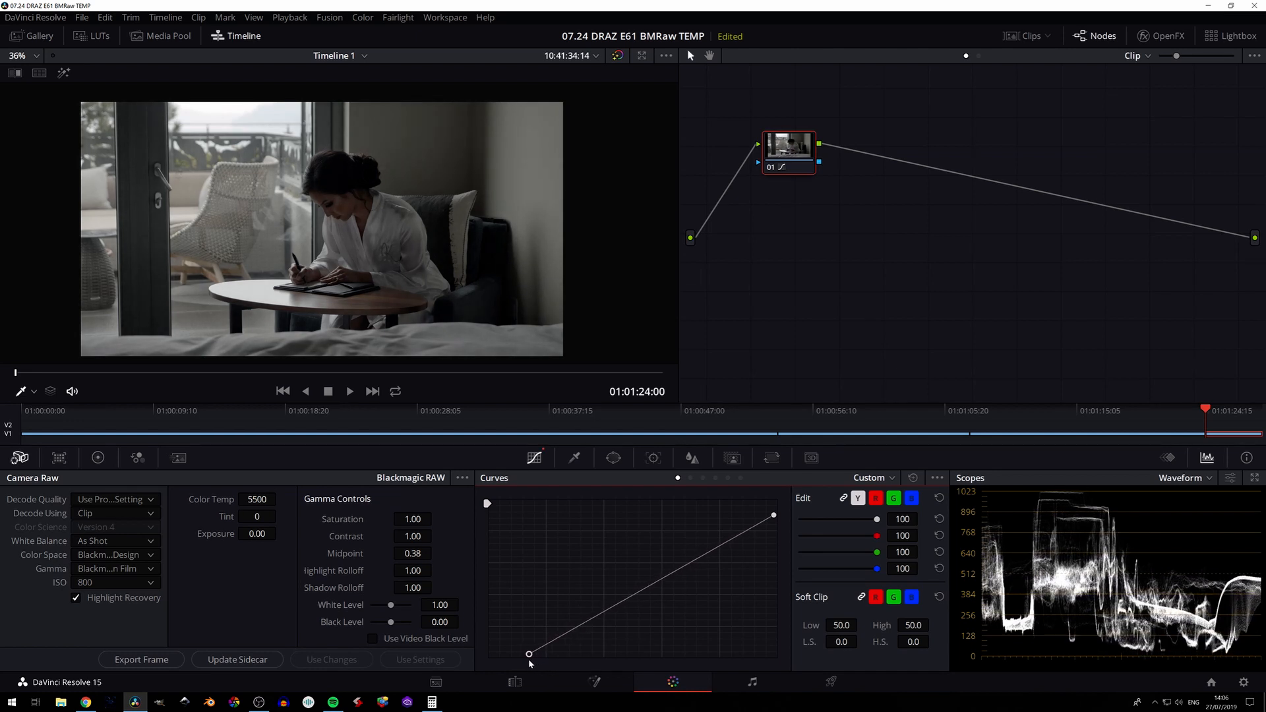
pyautogui.keyDown('shift'); pyautogui.click(343, 202); pyautogui.keyUp('shift')
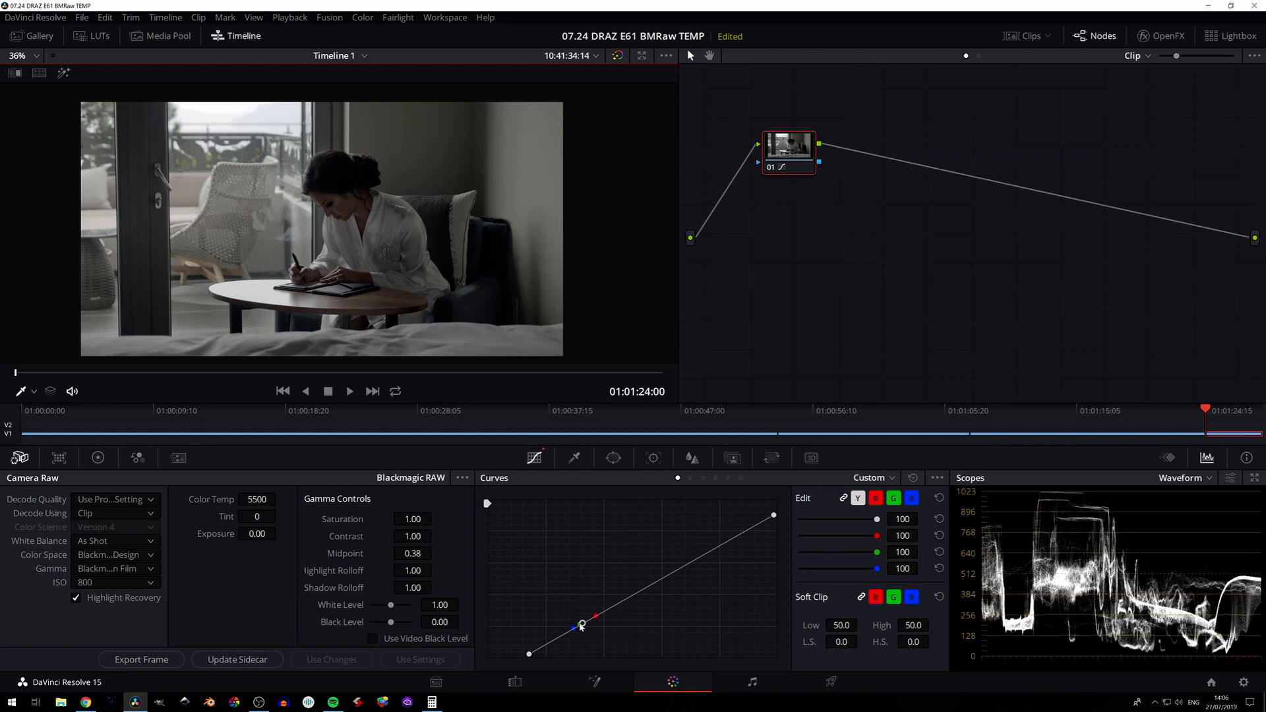
pyautogui.moveTo(581, 626); pyautogui.dragTo(586, 621)
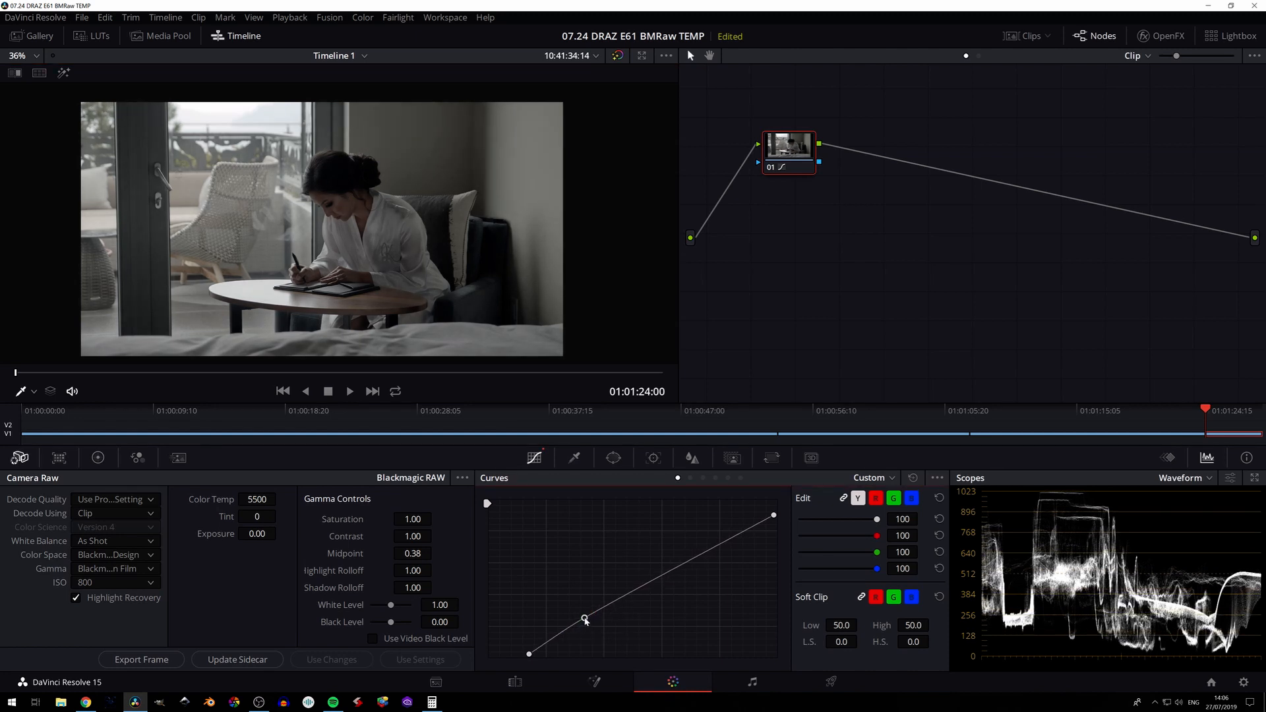
pyautogui.moveTo(585, 622); pyautogui.dragTo(589, 618)
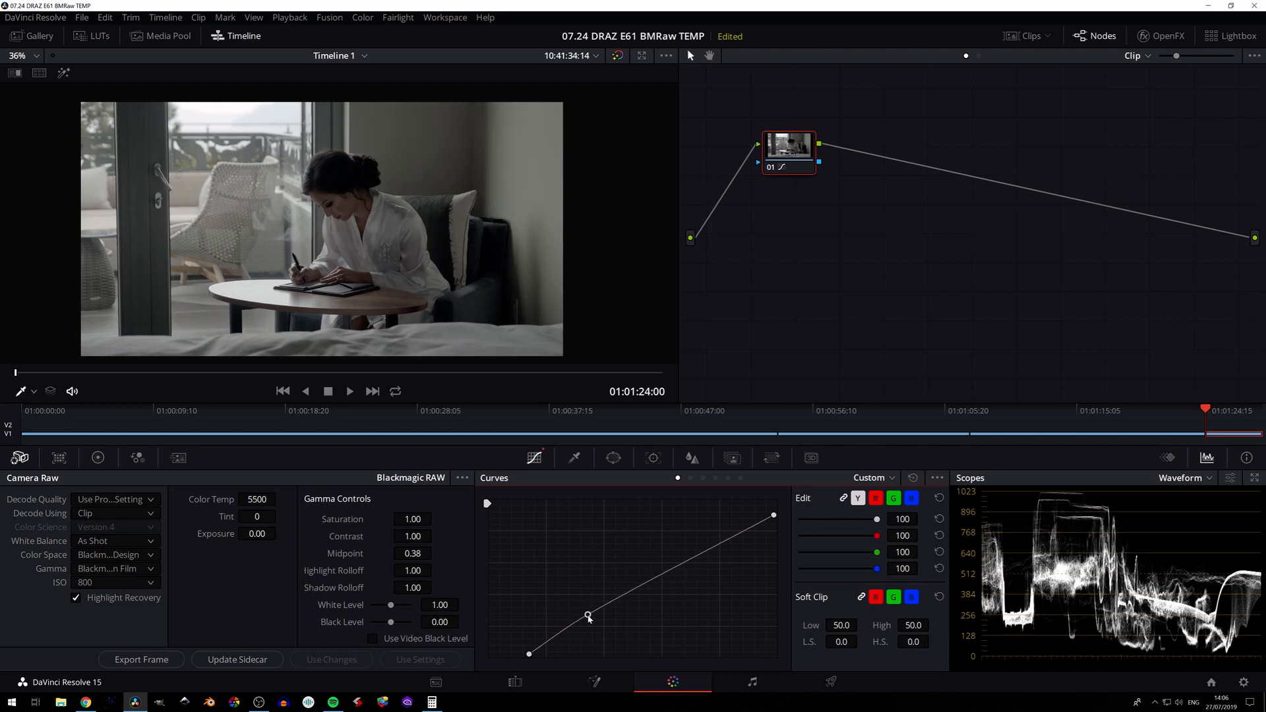
pyautogui.click(559, 636)
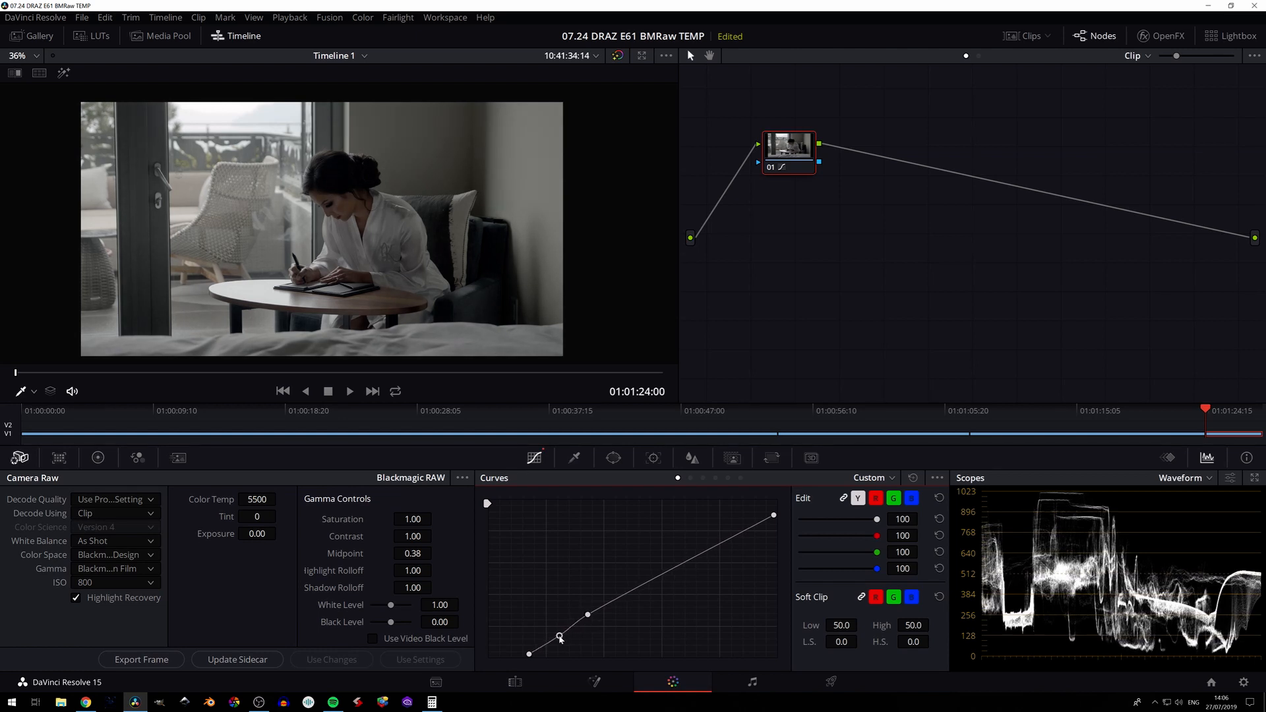
pyautogui.moveTo(673, 570); pyautogui.dragTo(675, 565)
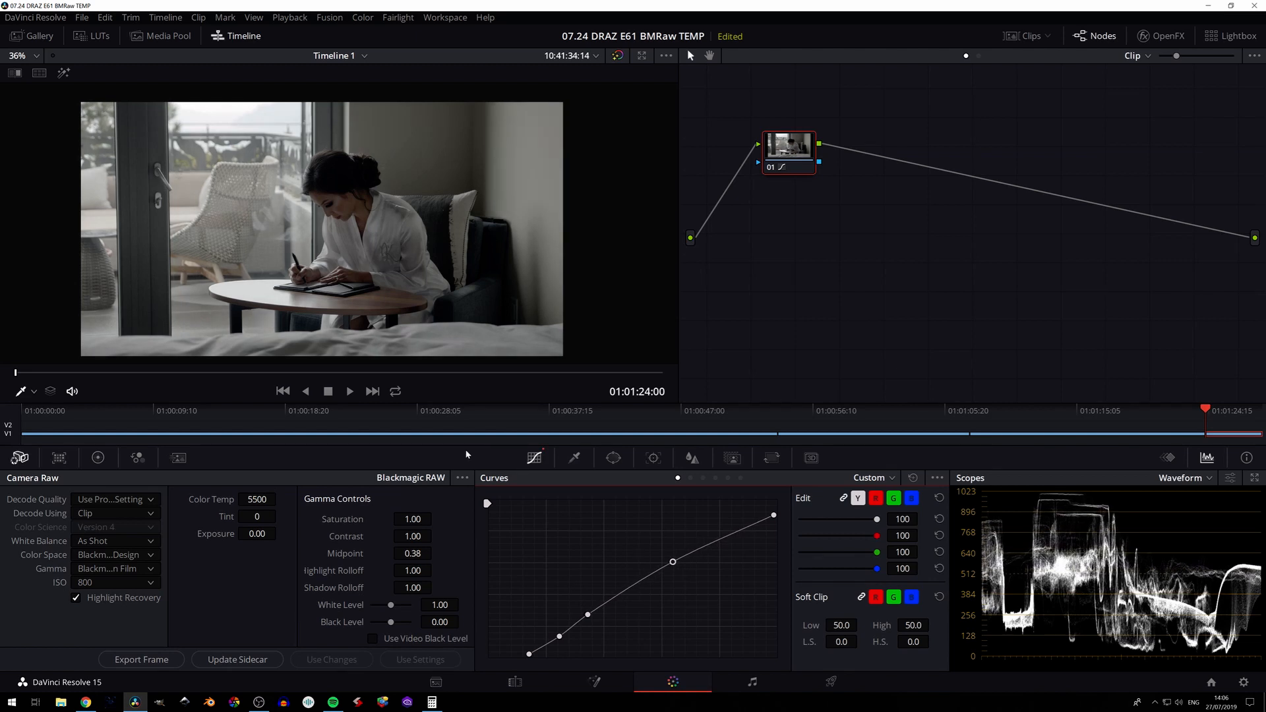
# Step: Set the Gamma Controls Saturation of the woman writing clip to 1.50
pyautogui.click(409, 518)
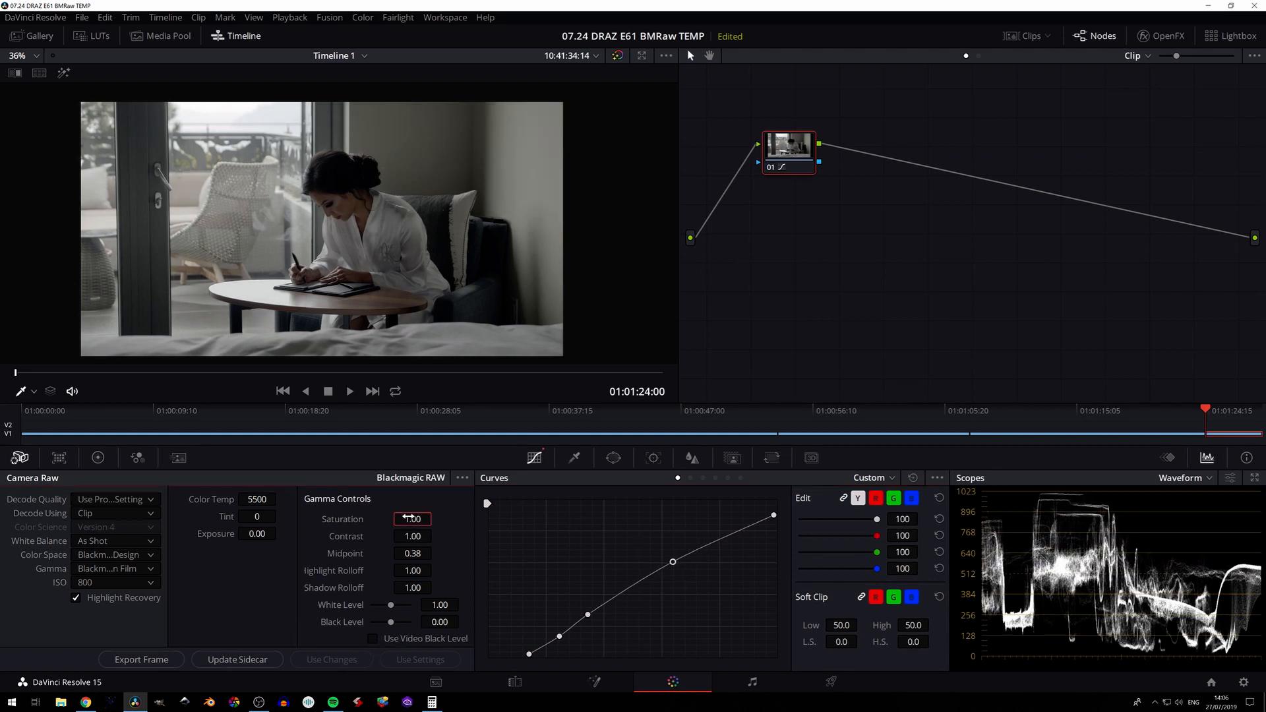
pyautogui.write('1.5')
pyautogui.press('Return')
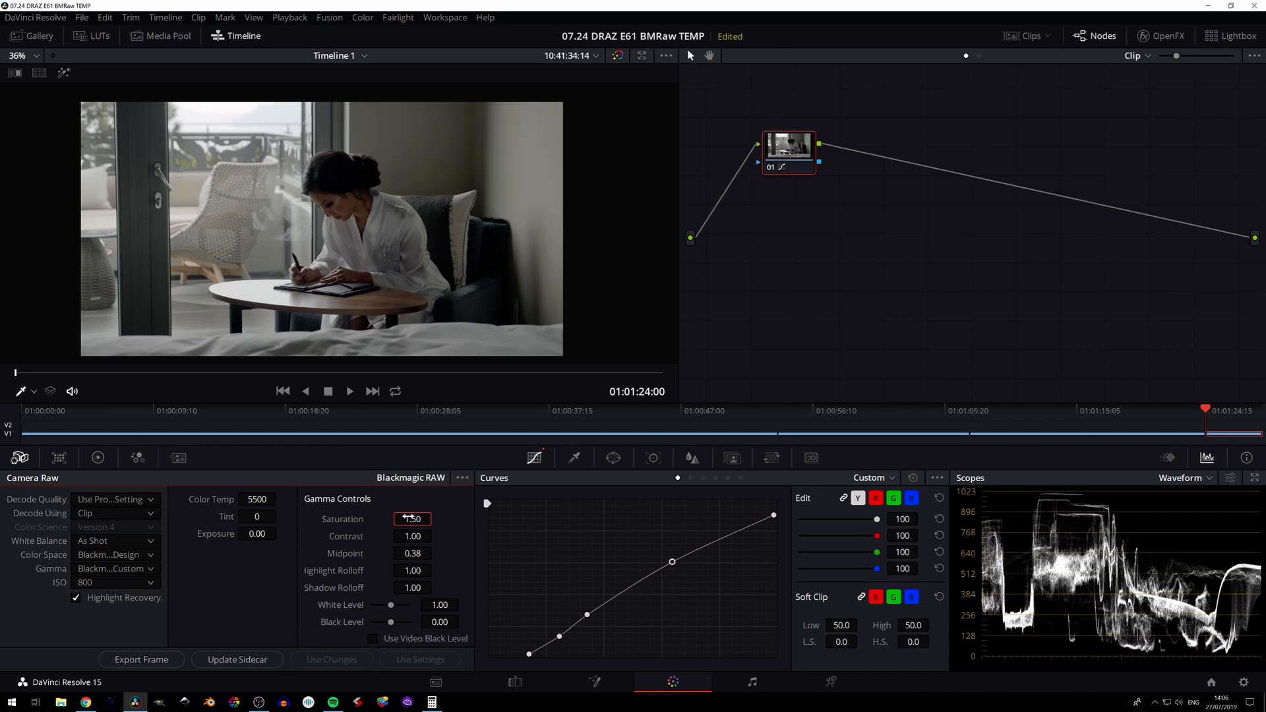
# Step: Set the Gamma Controls Saturation of the woman writing clip to 1.60
pyautogui.write('1.6')
pyautogui.press('Return')
# Step: Switch to Calculator and compute 2 to the power of 8
pyautogui.click(432, 702)
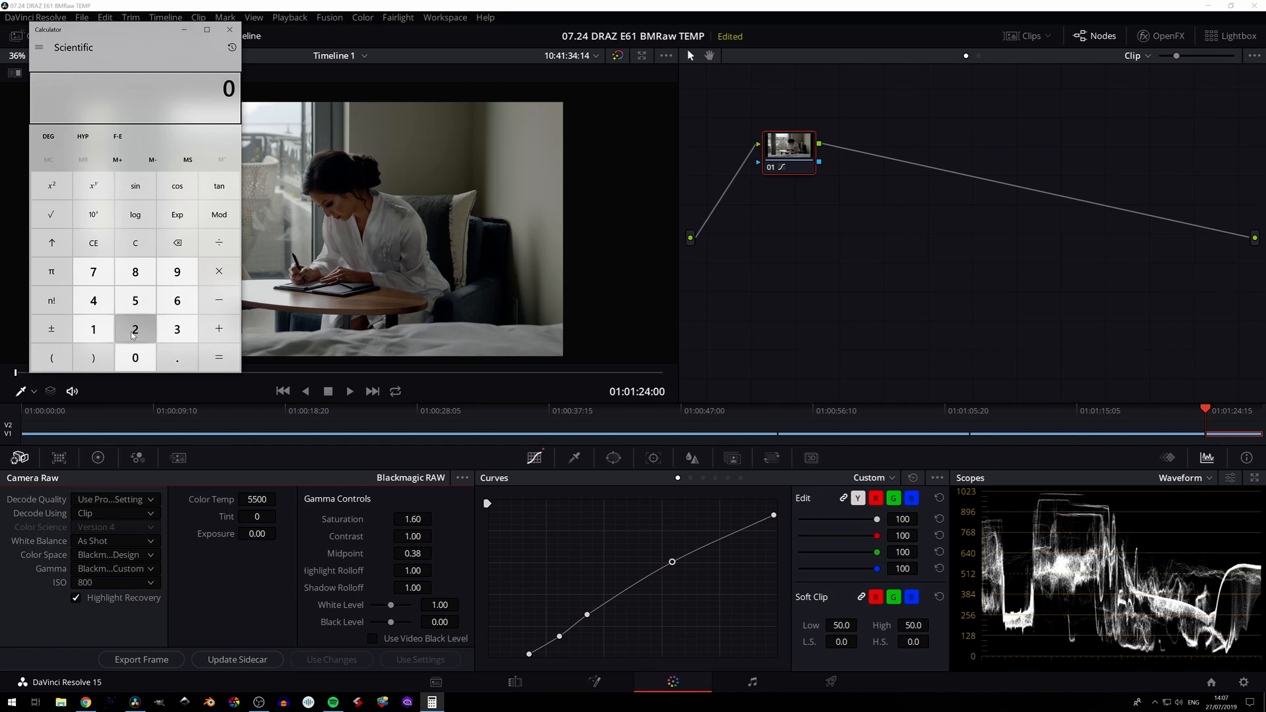
pyautogui.click(133, 335)
pyautogui.click(96, 187)
pyautogui.click(143, 278)
pyautogui.click(218, 357)
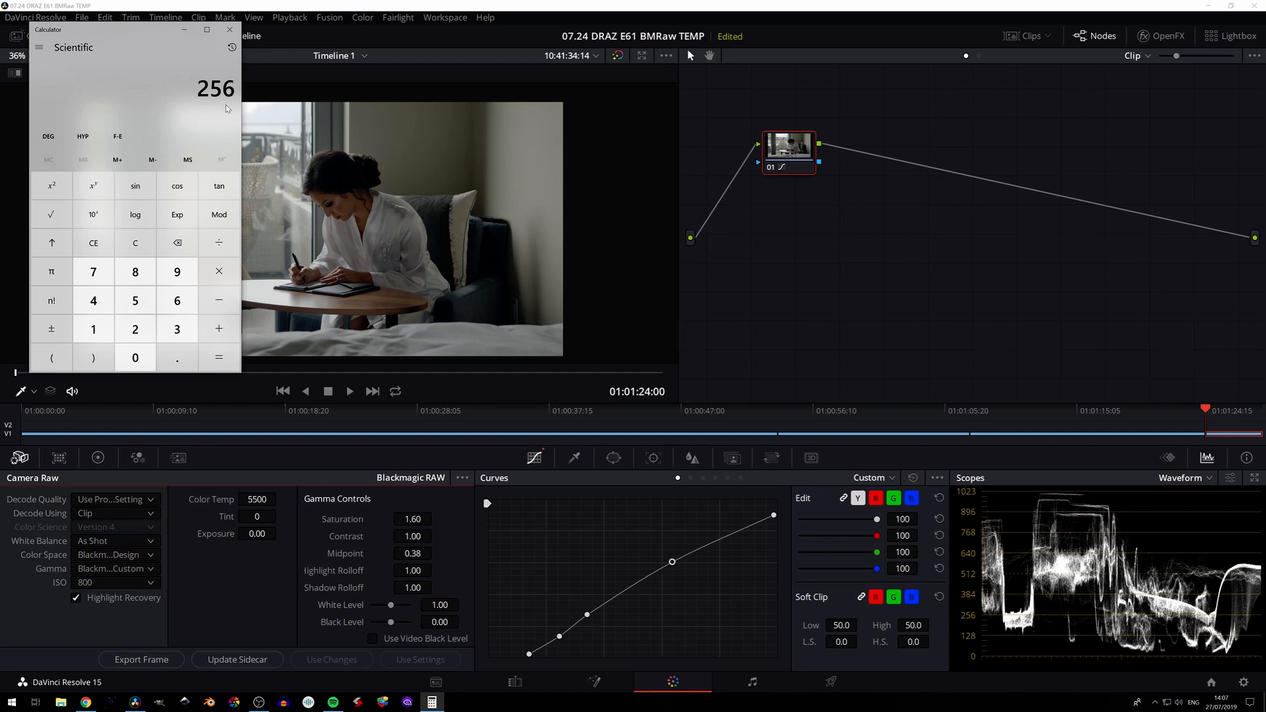
# Step: Clear the calculator and compute 2 to the power of 10
pyautogui.click(135, 243)
pyautogui.click(135, 329)
pyautogui.click(93, 188)
pyautogui.click(93, 329)
pyautogui.click(135, 358)
pyautogui.click(230, 365)
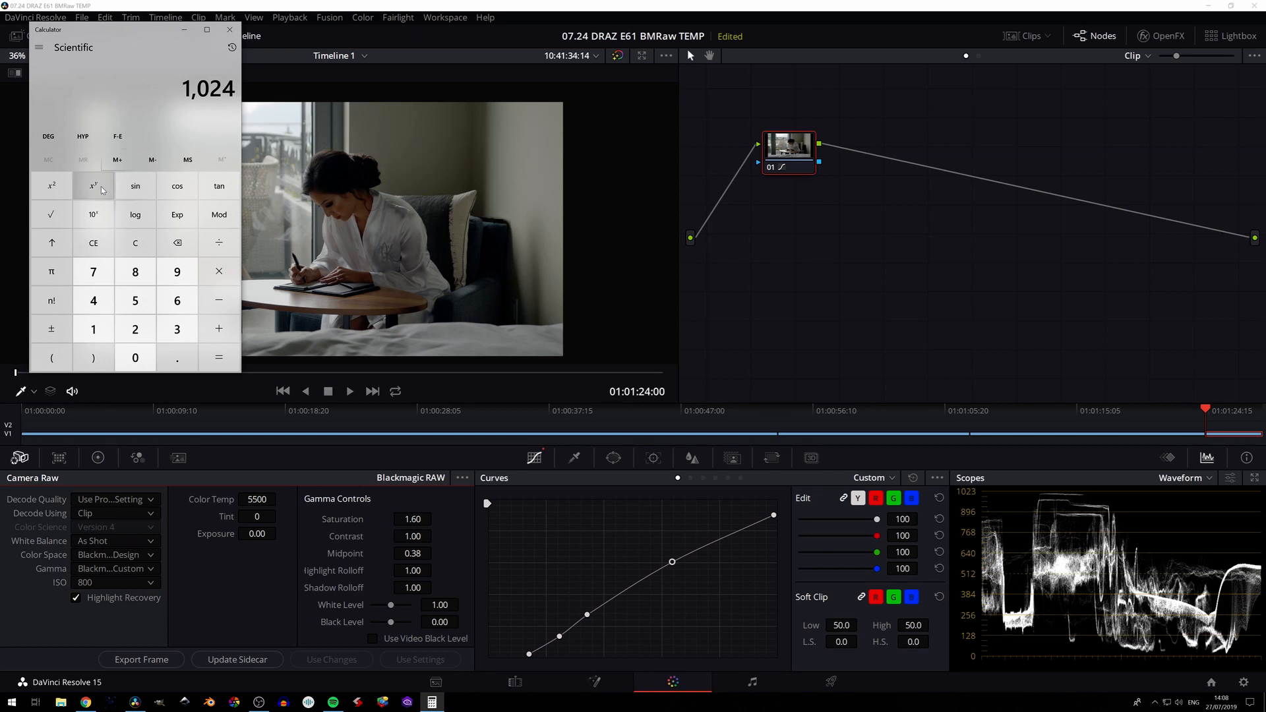
# Step: Clear the calculator, compute 2 to the power of 12, and return to DaVinci Resolve
pyautogui.click(135, 243)
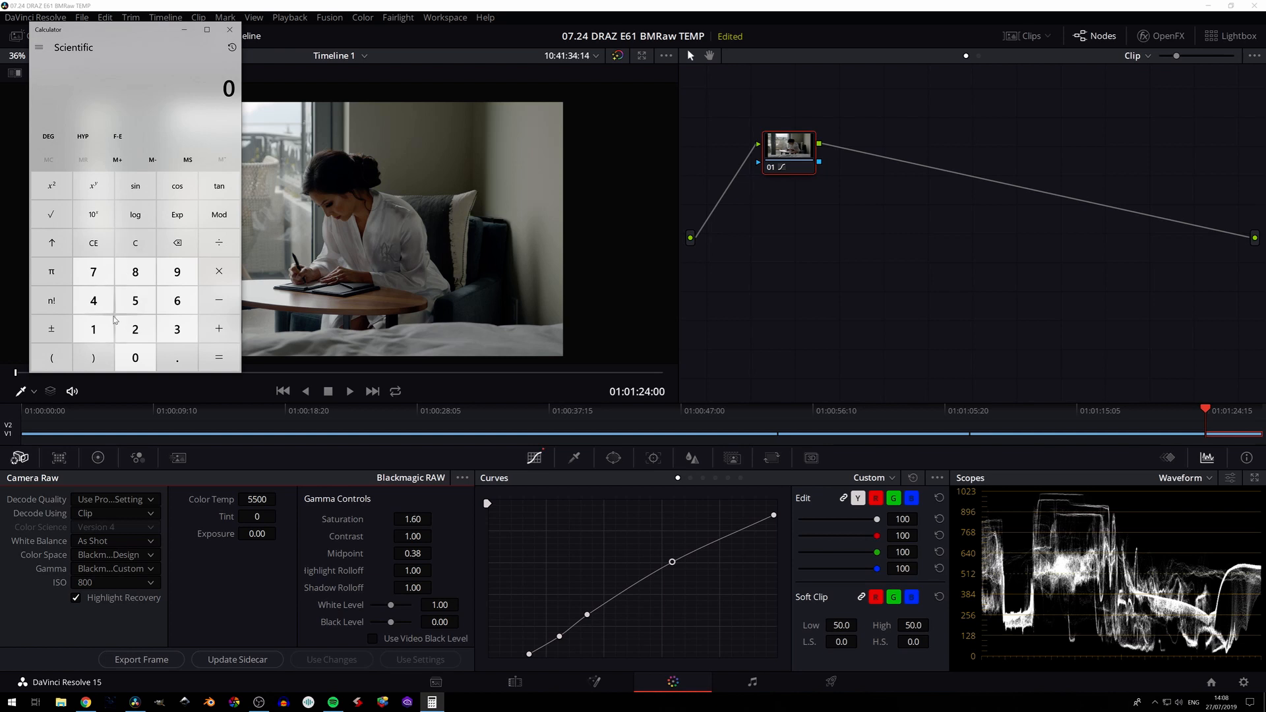
pyautogui.click(135, 329)
pyautogui.click(94, 186)
pyautogui.click(93, 329)
pyautogui.click(136, 329)
pyautogui.click(220, 358)
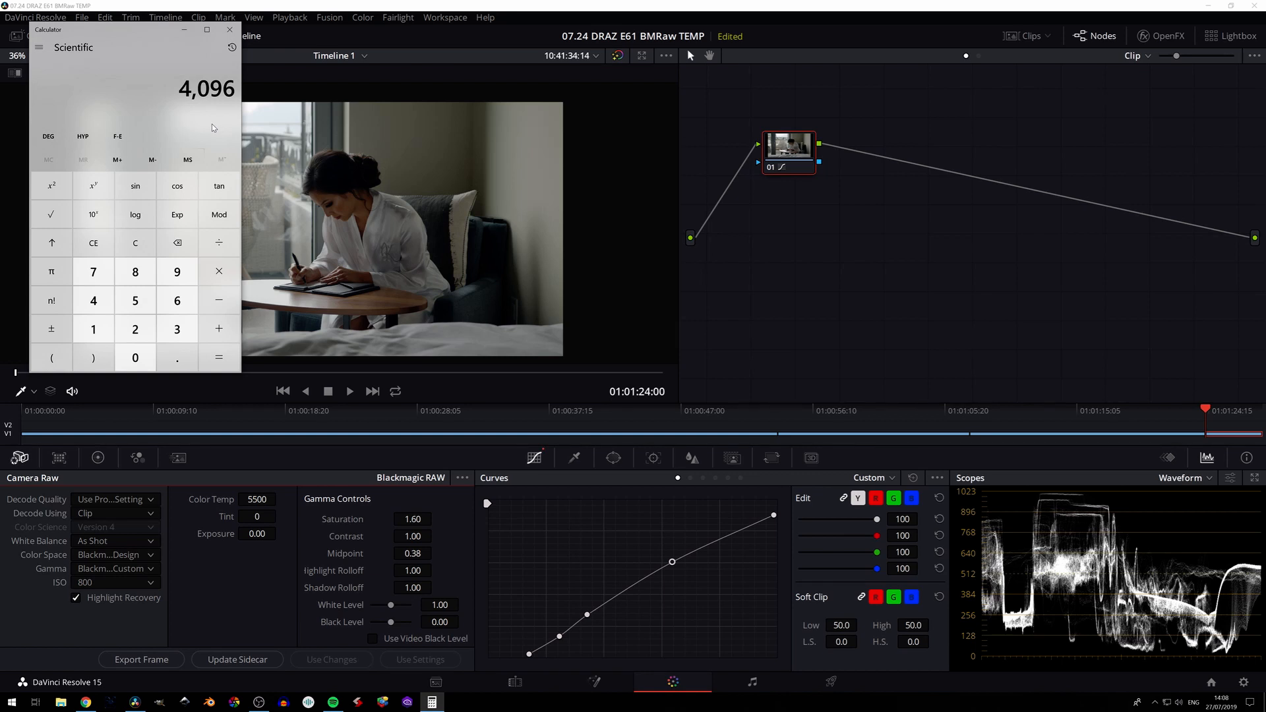
pyautogui.click(185, 31)
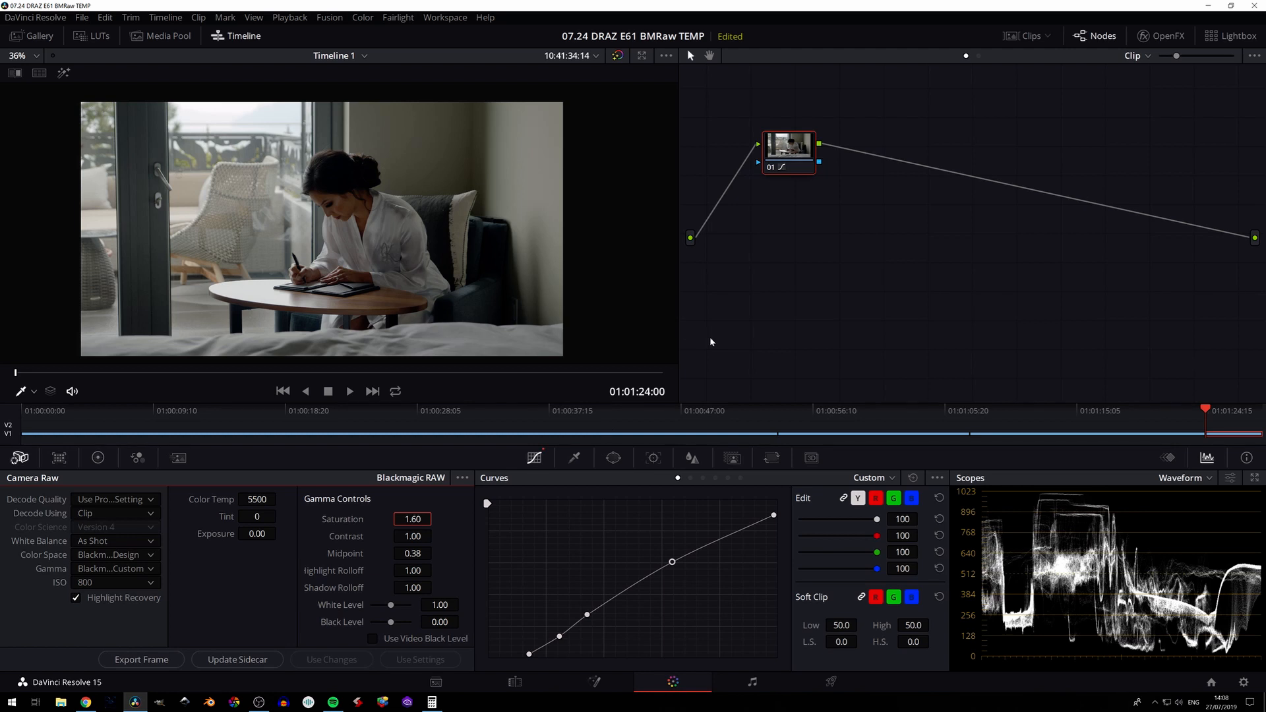
# Step: Add serial node 02 after node 01 and parallel node 04 below it, then arrange them and the parallel mixer neatly
pyautogui.click(574, 461)
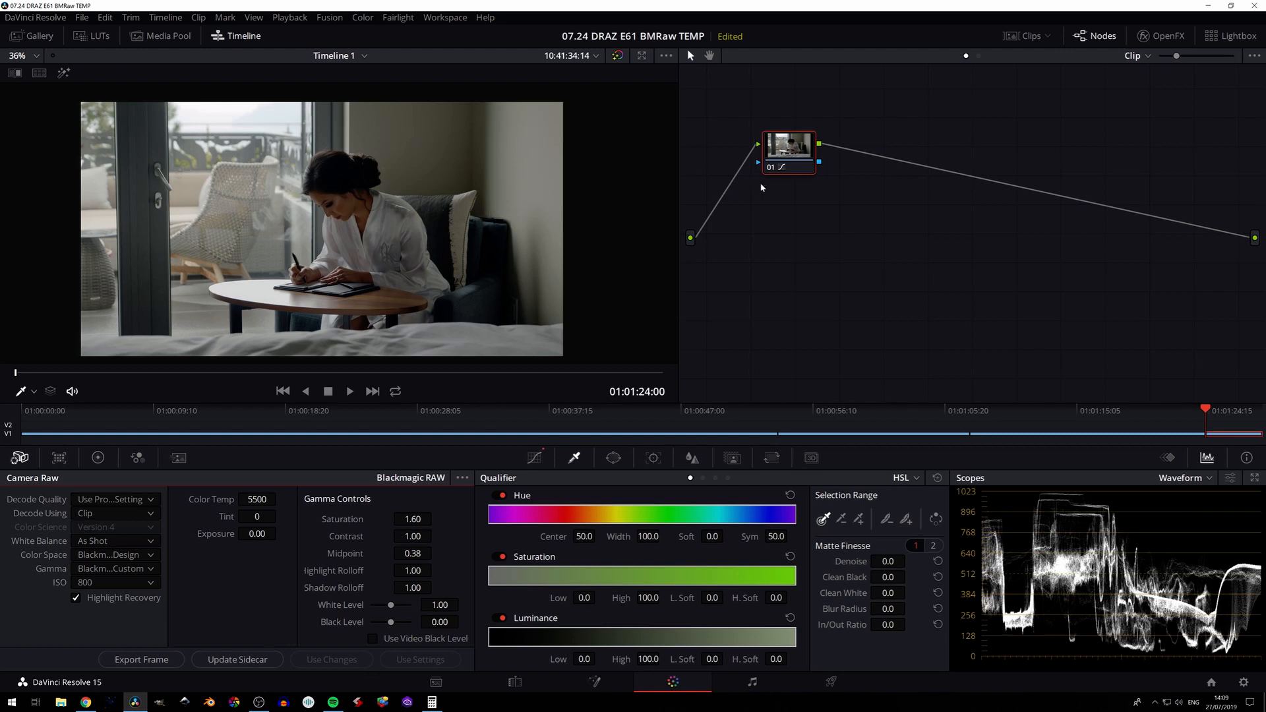
pyautogui.hotkey('alt', 's')
pyautogui.moveTo(837, 165); pyautogui.dragTo(796, 220)
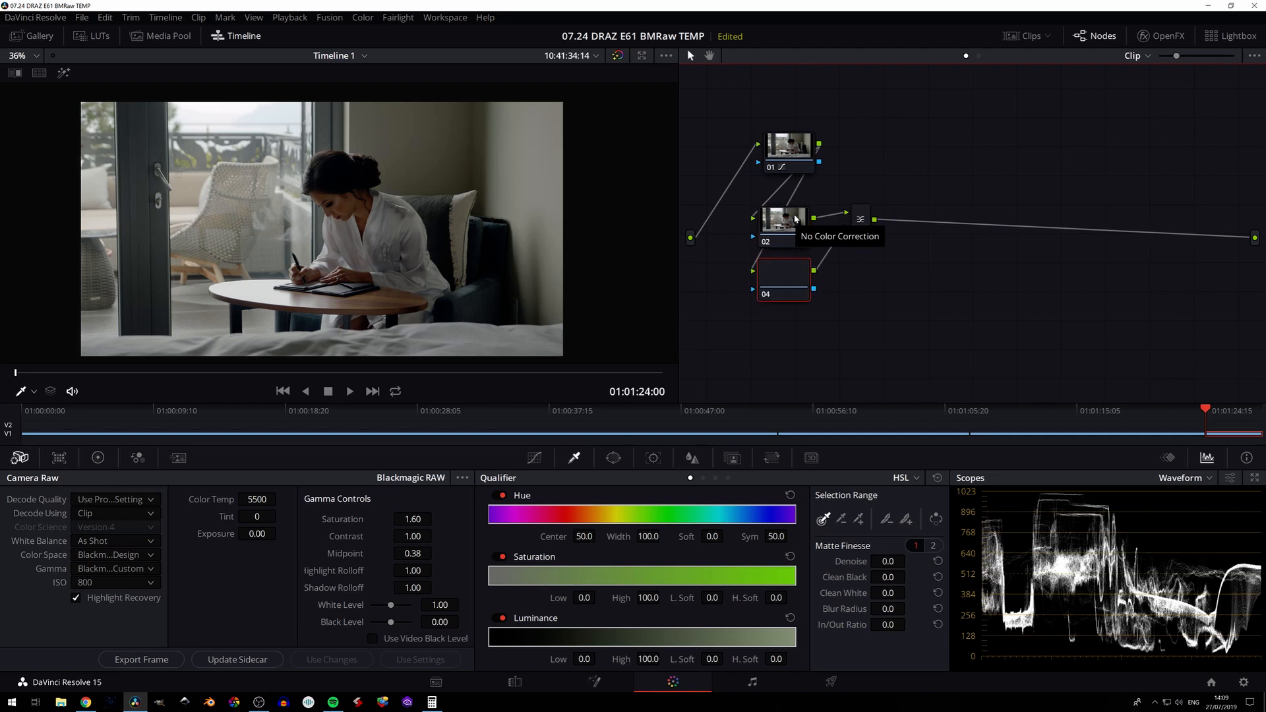
pyautogui.hotkey('alt', 'p')
pyautogui.click(781, 285)
pyautogui.moveTo(870, 234); pyautogui.dragTo(874, 227)
pyautogui.click(777, 294)
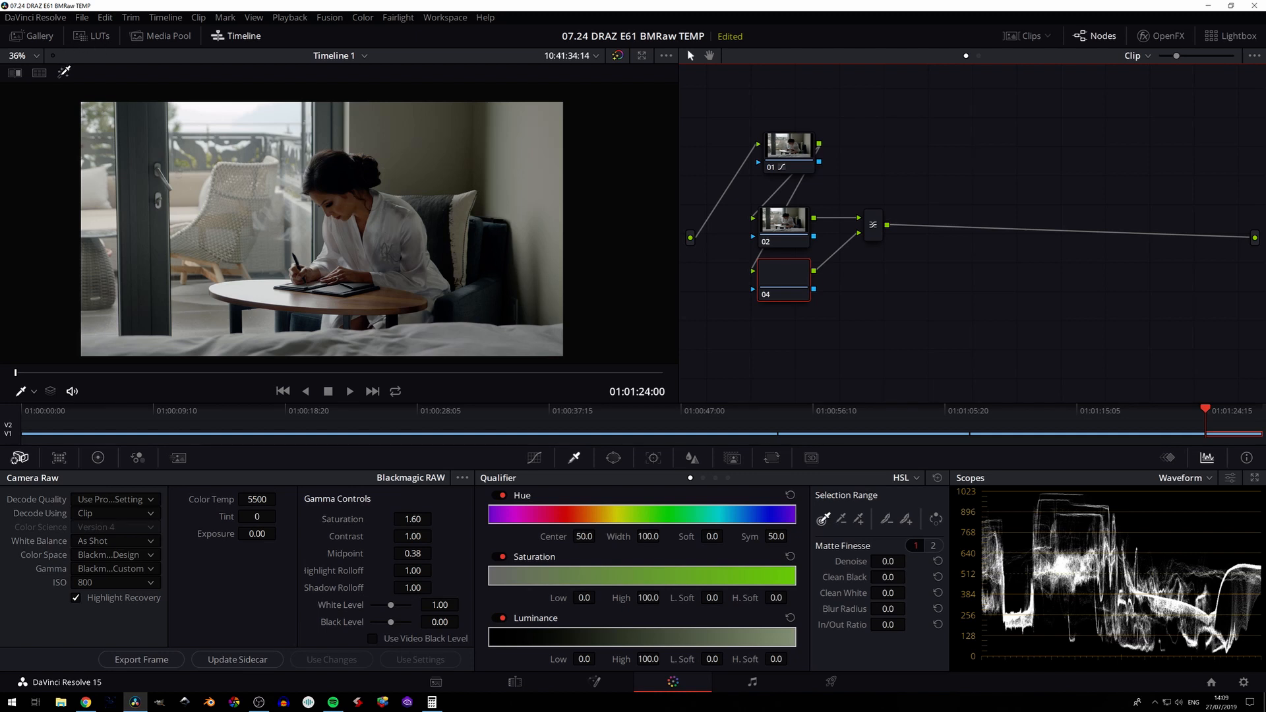
# Step: Qualify the woman's skin tones on node 04 with Highlight on, using Hue Width 7.3, Saturation Low 1.0 and Hue Soft 1.8
pyautogui.click(88, 103)
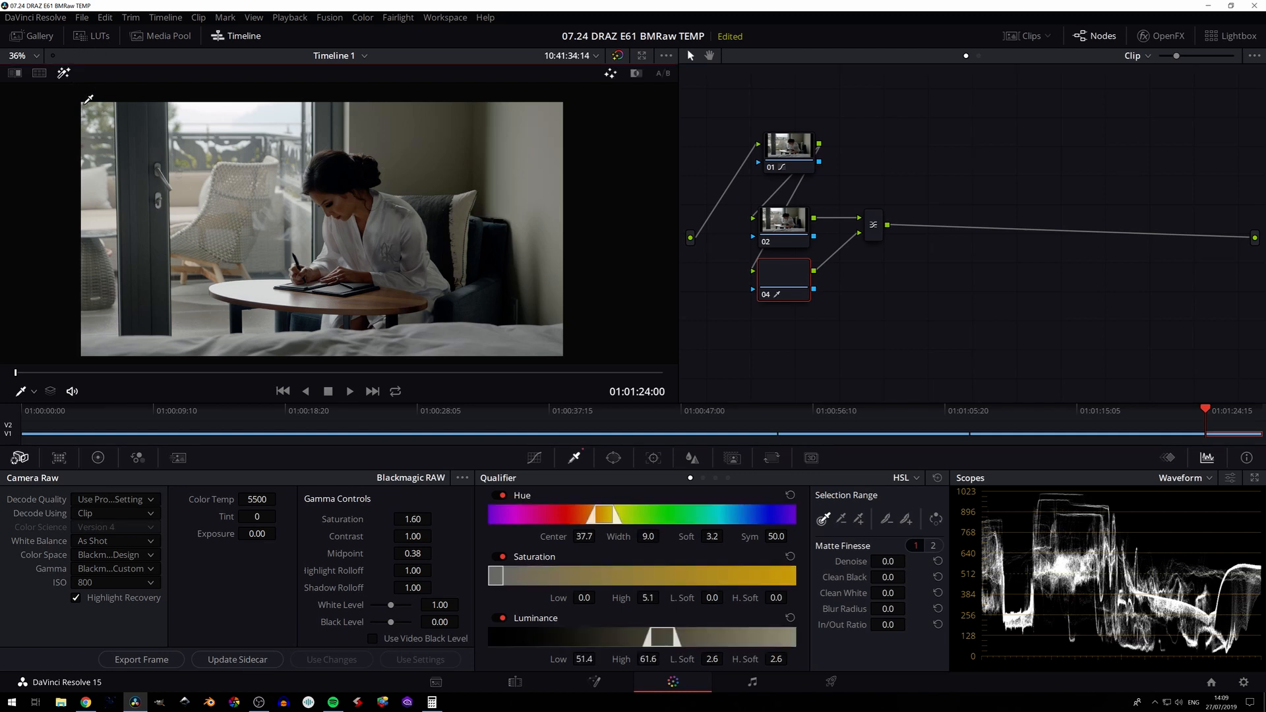
pyautogui.click(64, 74)
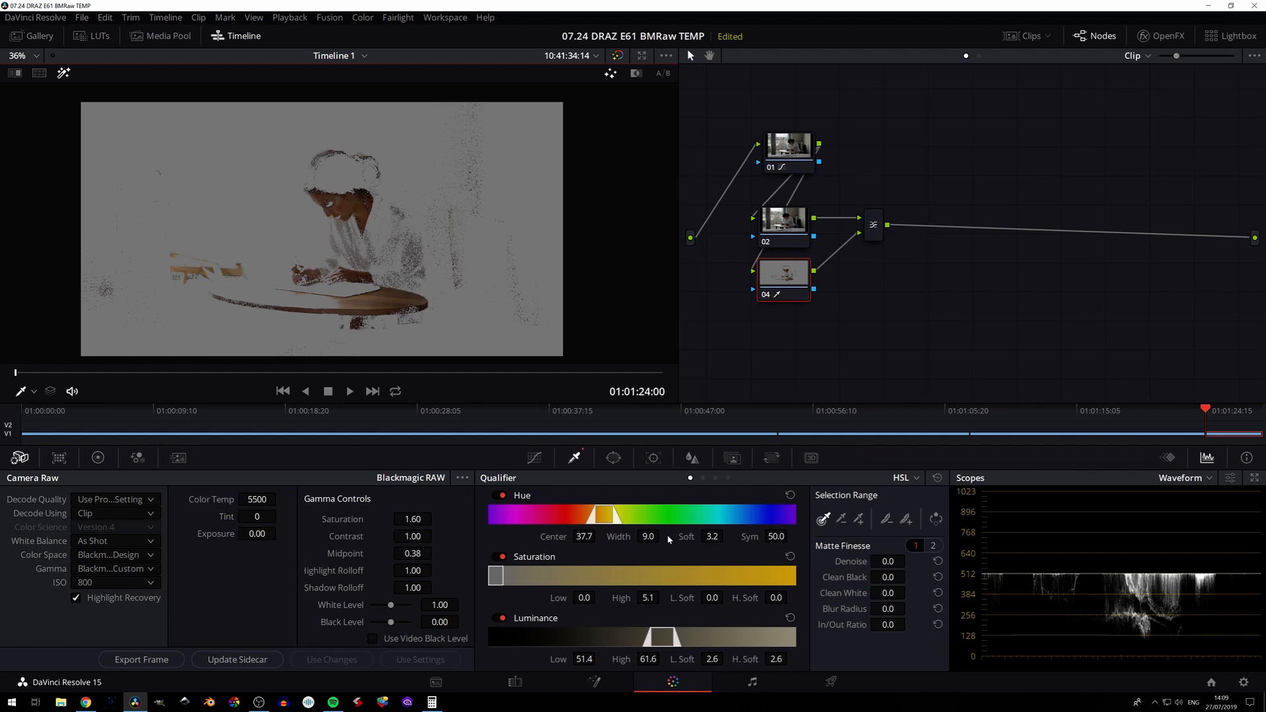
pyautogui.moveTo(649, 536)
pyautogui.mouseDown()
pyautogui.moveTo(663, 536)
pyautogui.moveTo(650, 538)
pyautogui.mouseUp()
pyautogui.moveTo(585, 597); pyautogui.dragTo(599, 597)
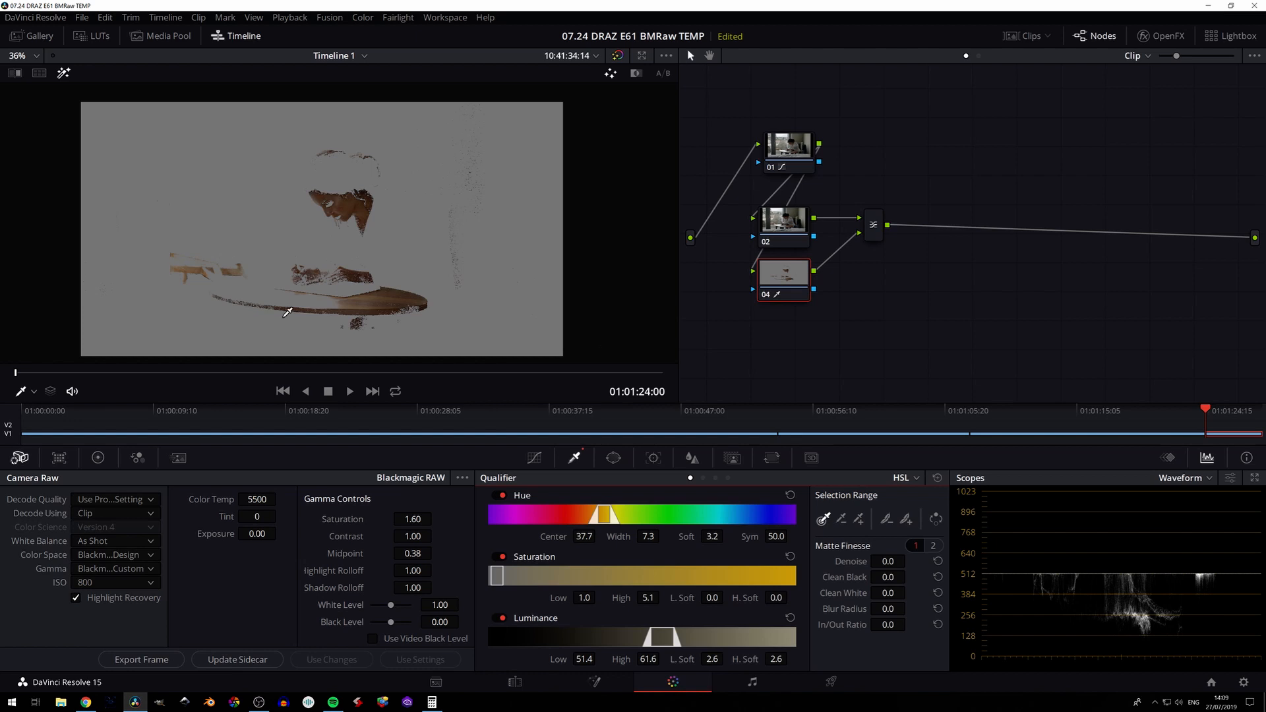
pyautogui.moveTo(712, 536)
pyautogui.mouseDown()
pyautogui.moveTo(727, 536)
pyautogui.moveTo(712, 536)
pyautogui.mouseUp()
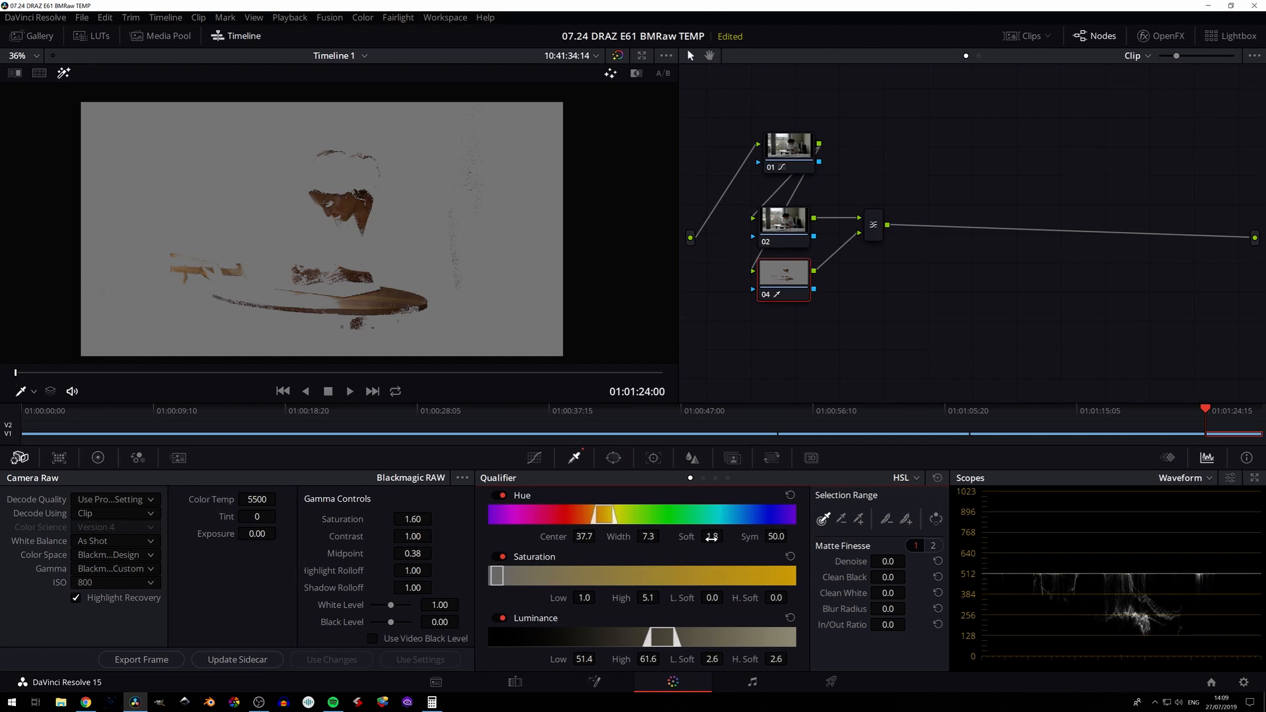
# Step: Refine node 04's matte with Denoise 1.1, Clean Black 0.6, Clean White 6.9 and Blur Radius 4.6, and turn Highlight off
pyautogui.moveTo(887, 560); pyautogui.dragTo(887, 560)
pyautogui.moveTo(887, 593); pyautogui.dragTo(913, 577)
pyautogui.moveTo(887, 609); pyautogui.dragTo(902, 608)
pyautogui.hotkey('shift', 'h')
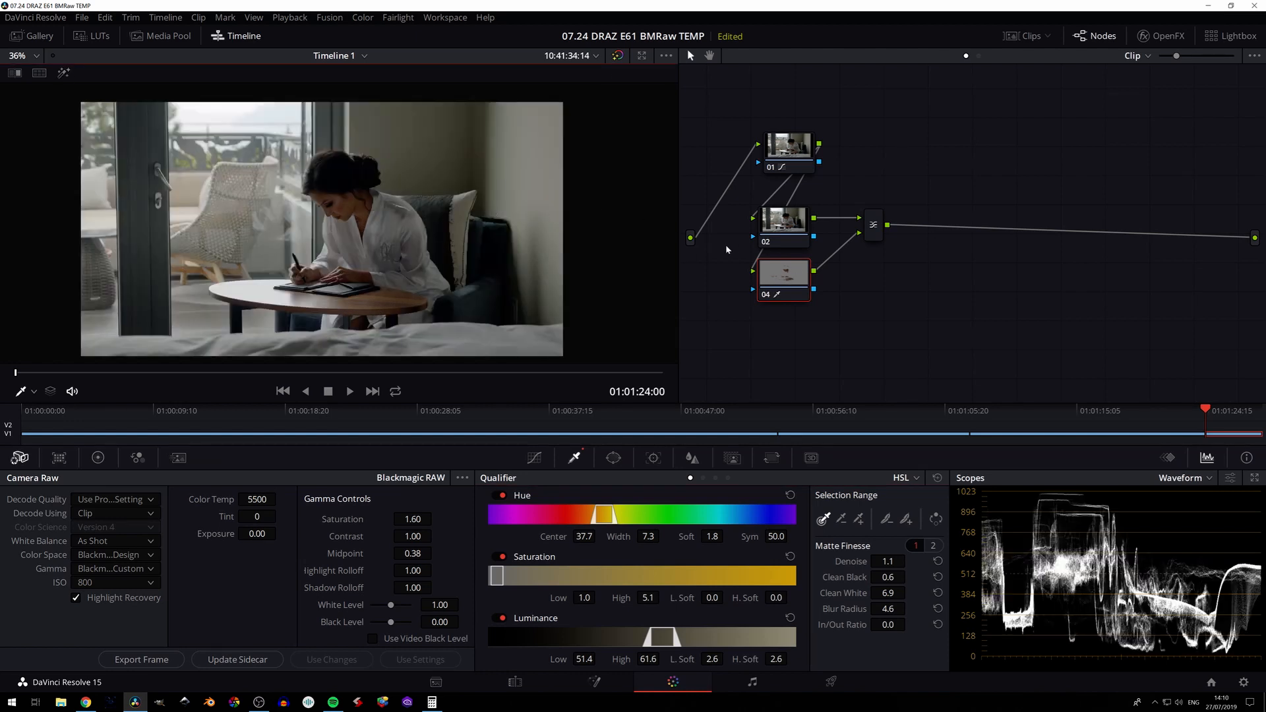
# Step: Shift node 02's Gamma color wheel slightly toward blue, to red -0.01 and blue 0.01
pyautogui.click(794, 226)
pyautogui.click(98, 458)
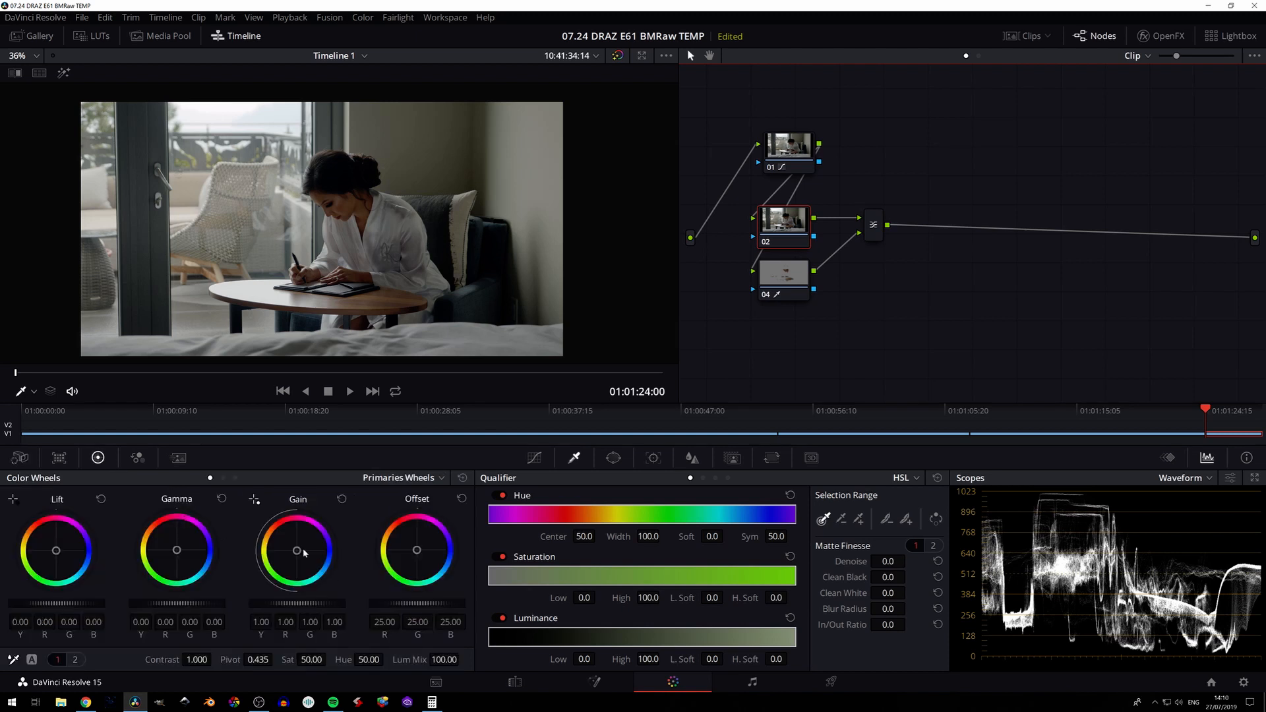
pyautogui.click(176, 550)
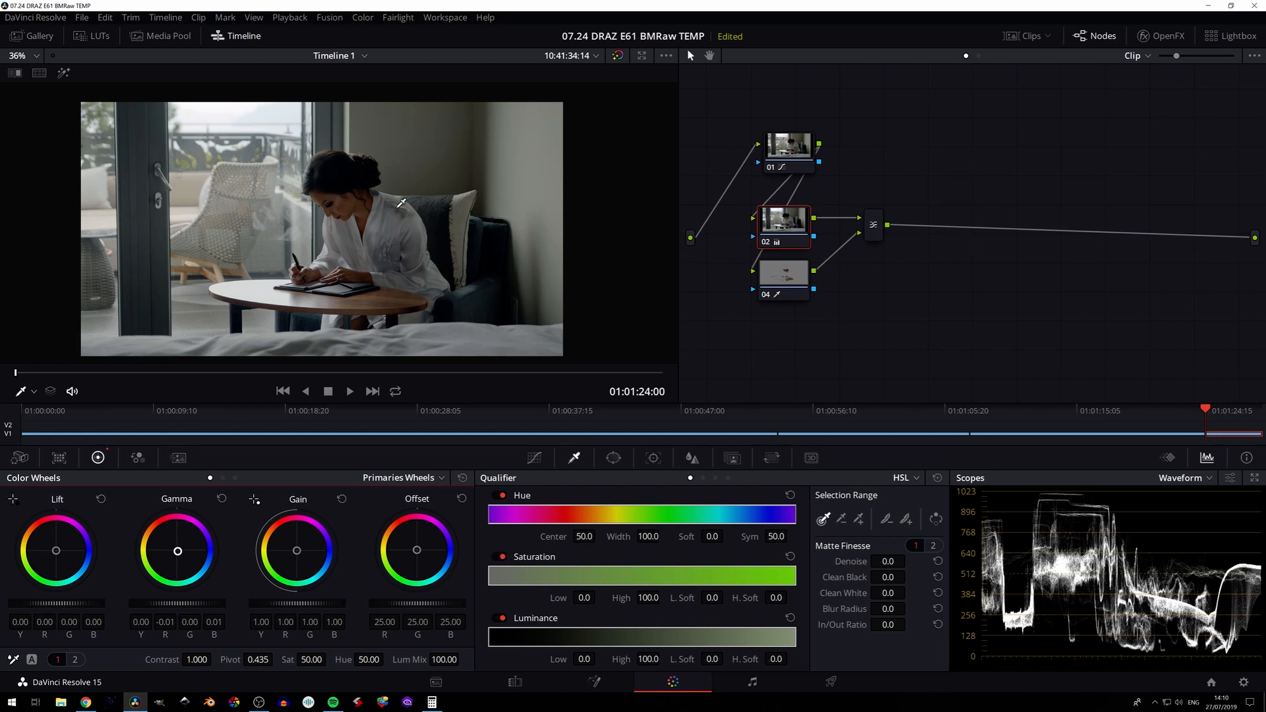
# Step: Compare the image with node 02 disabled and enabled, and check the graded frame at full screen
pyautogui.hotkey('ctrl', 'd')
pyautogui.hotkey('ctrl', 'd')
pyautogui.hotkey('ctrl', 'd')
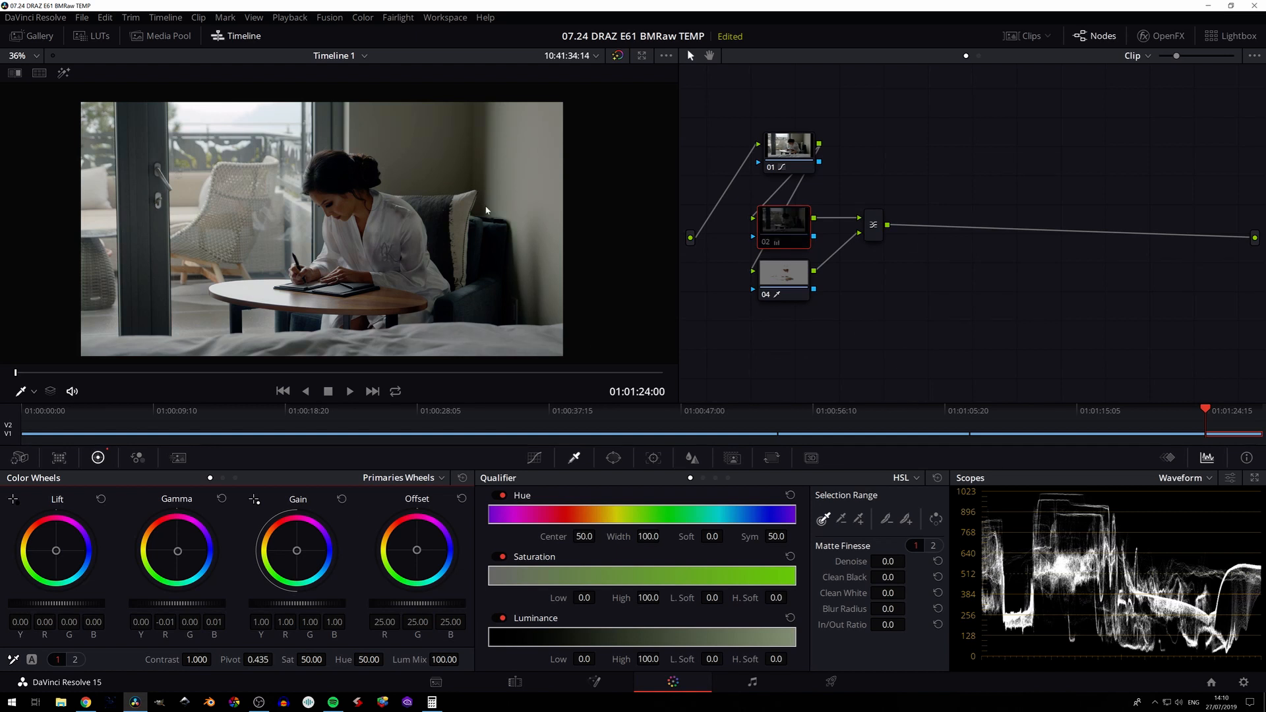
pyautogui.hotkey('ctrl', 'f')
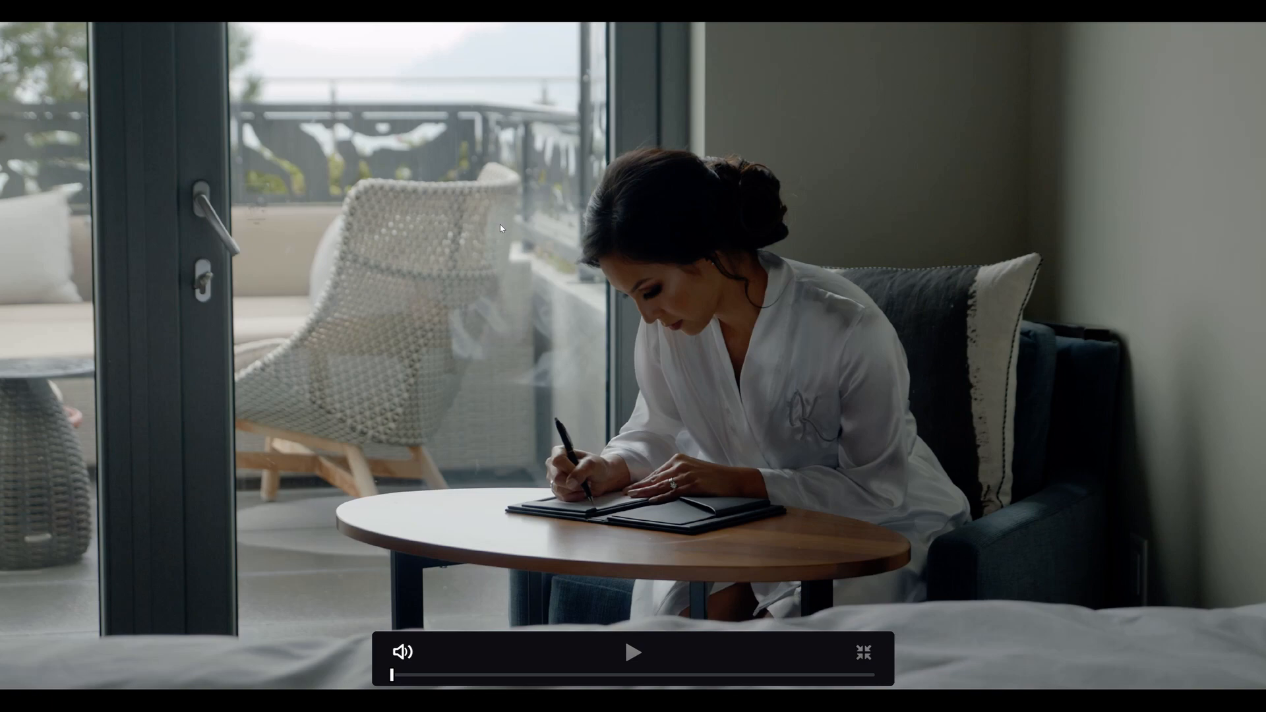
pyautogui.hotkey('ctrl', 'f')
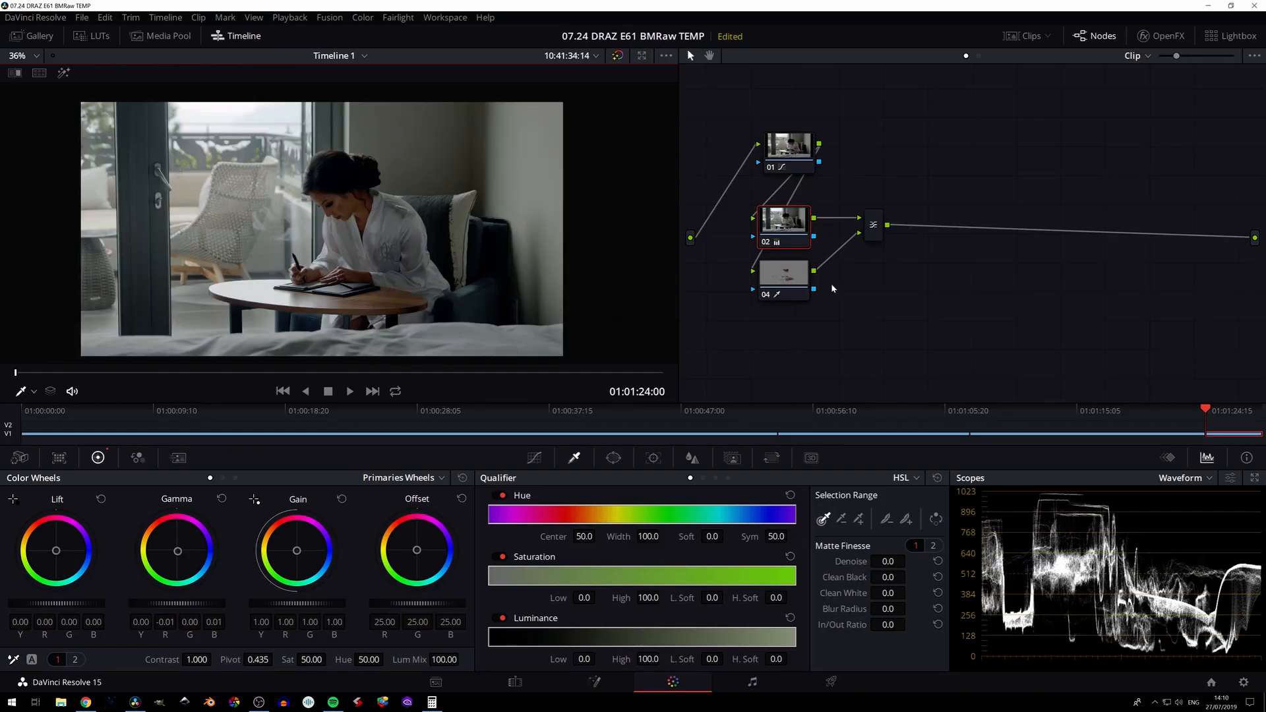
# Step: Move the parallel mixer farther from nodes 02 and 04, toward the output
pyautogui.moveTo(882, 234); pyautogui.dragTo(1018, 233)
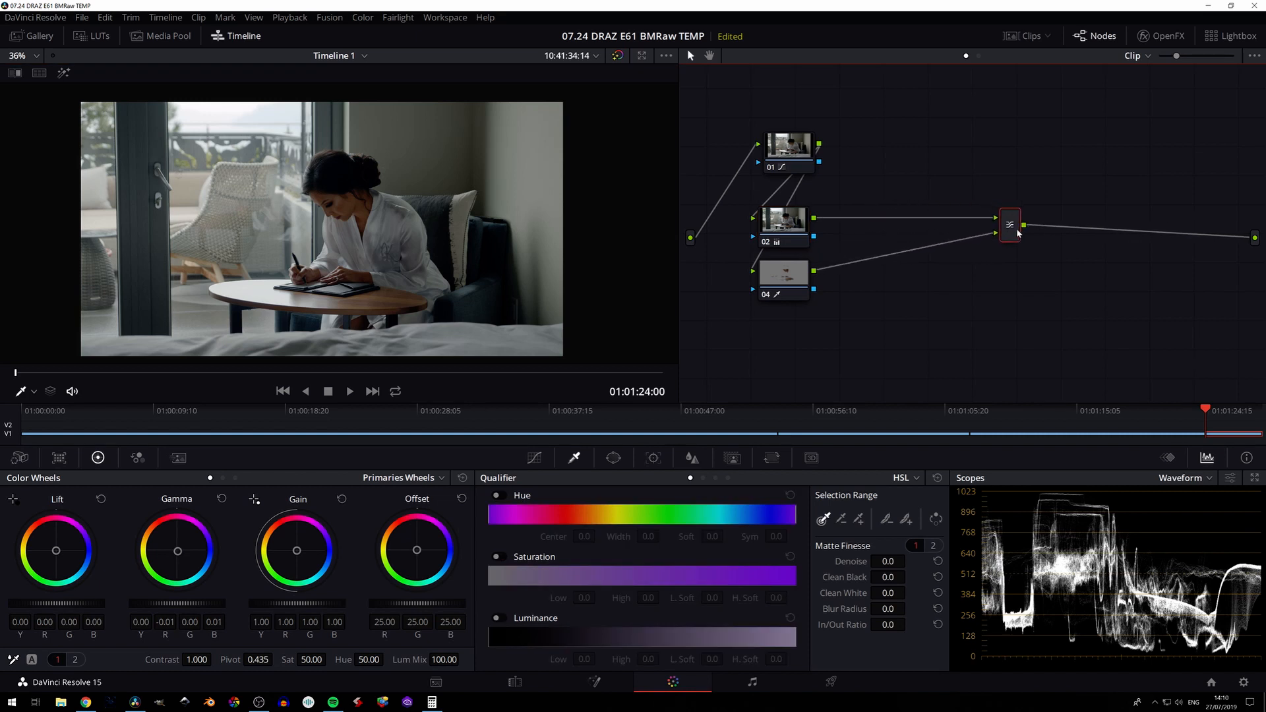